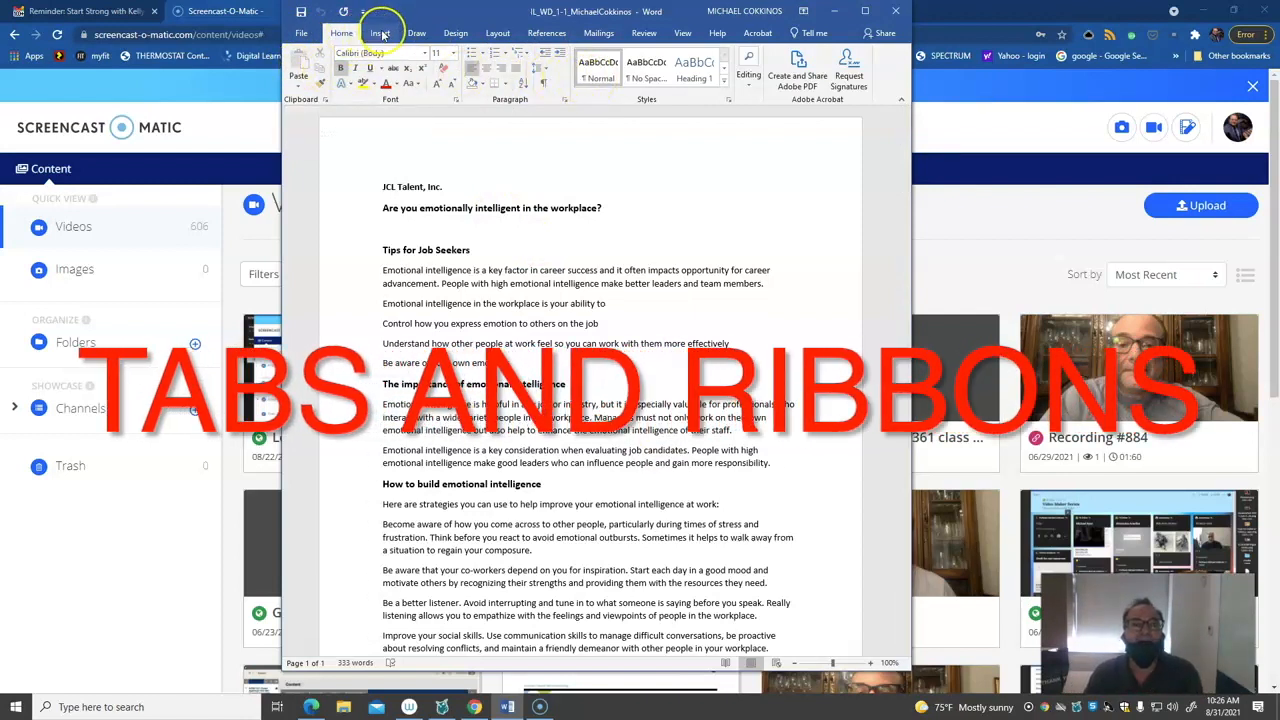
# Look over the Insert and Home commands, the list of available fonts and the detailed Font settings
pyautogui.click(381, 35)
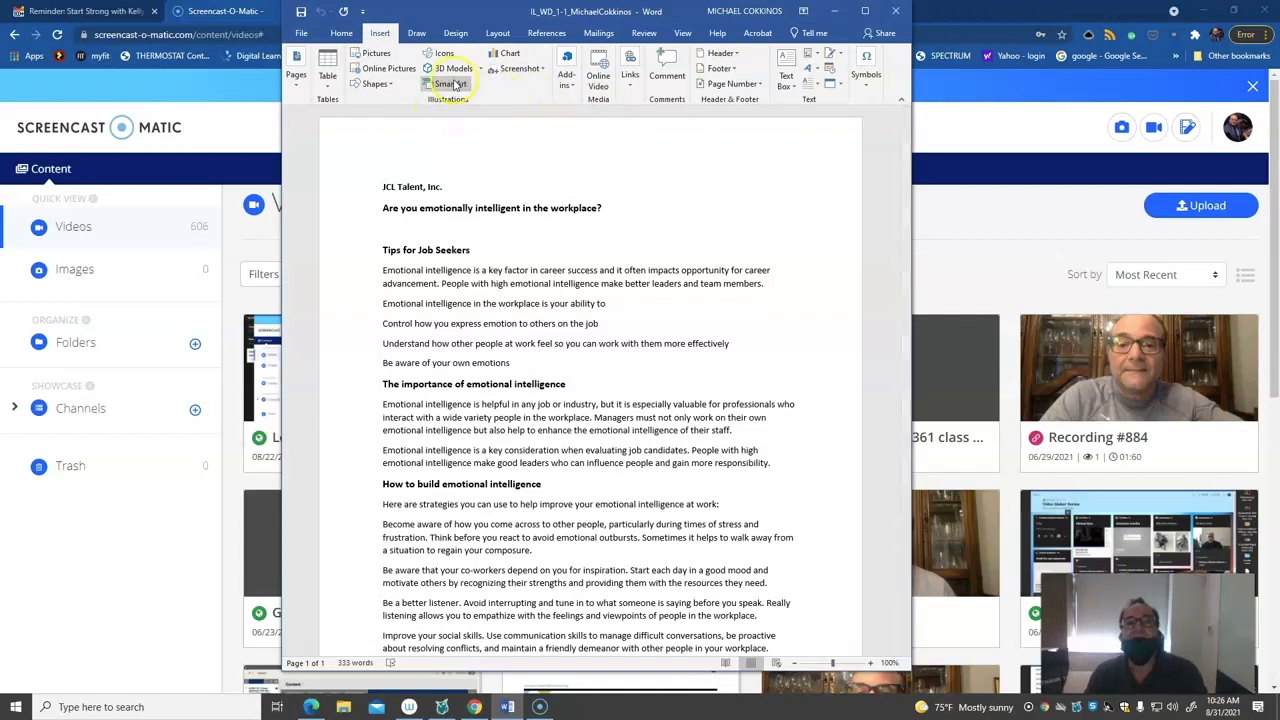
pyautogui.click(341, 33)
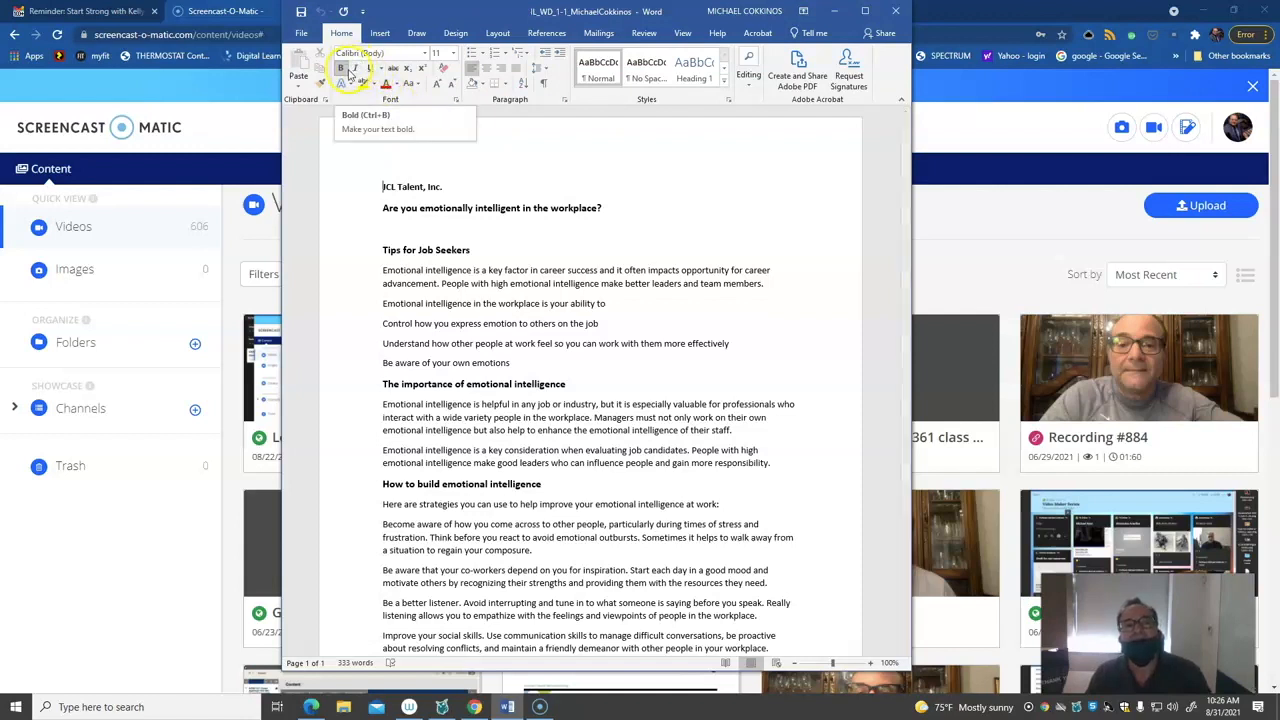
pyautogui.click(424, 55)
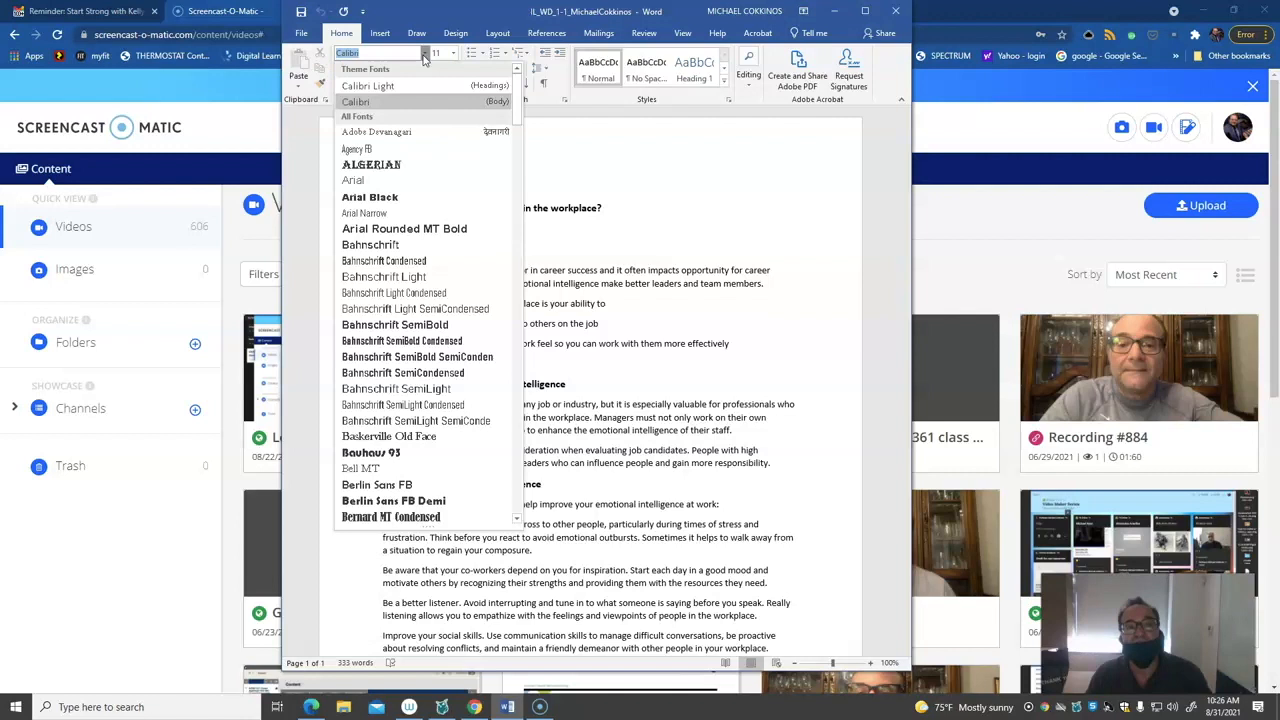
pyautogui.click(424, 57)
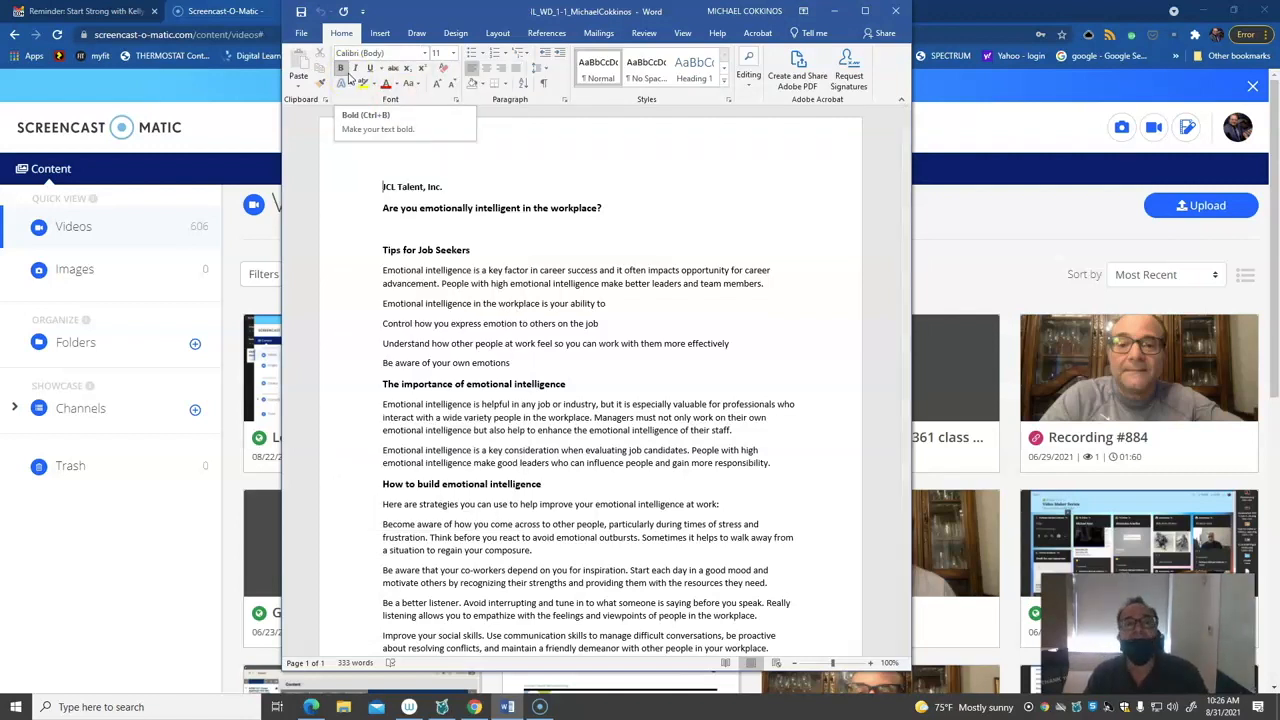
pyautogui.click(457, 103)
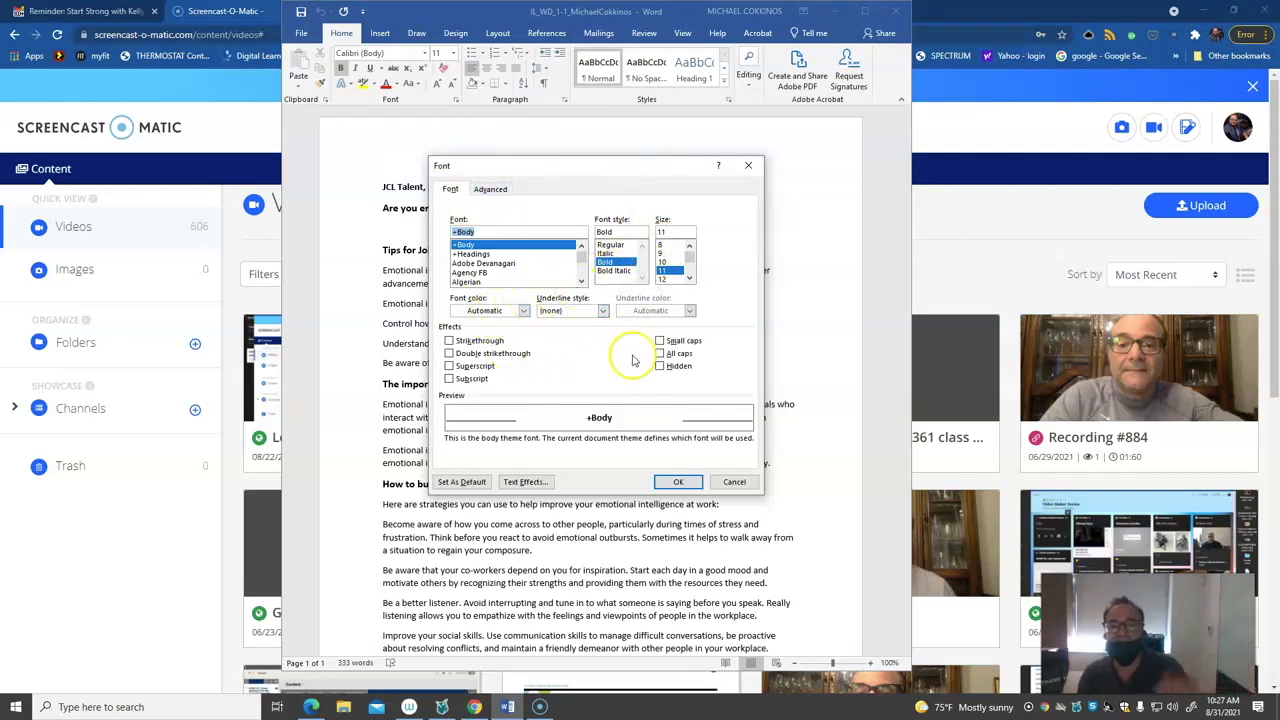
pyautogui.click(747, 167)
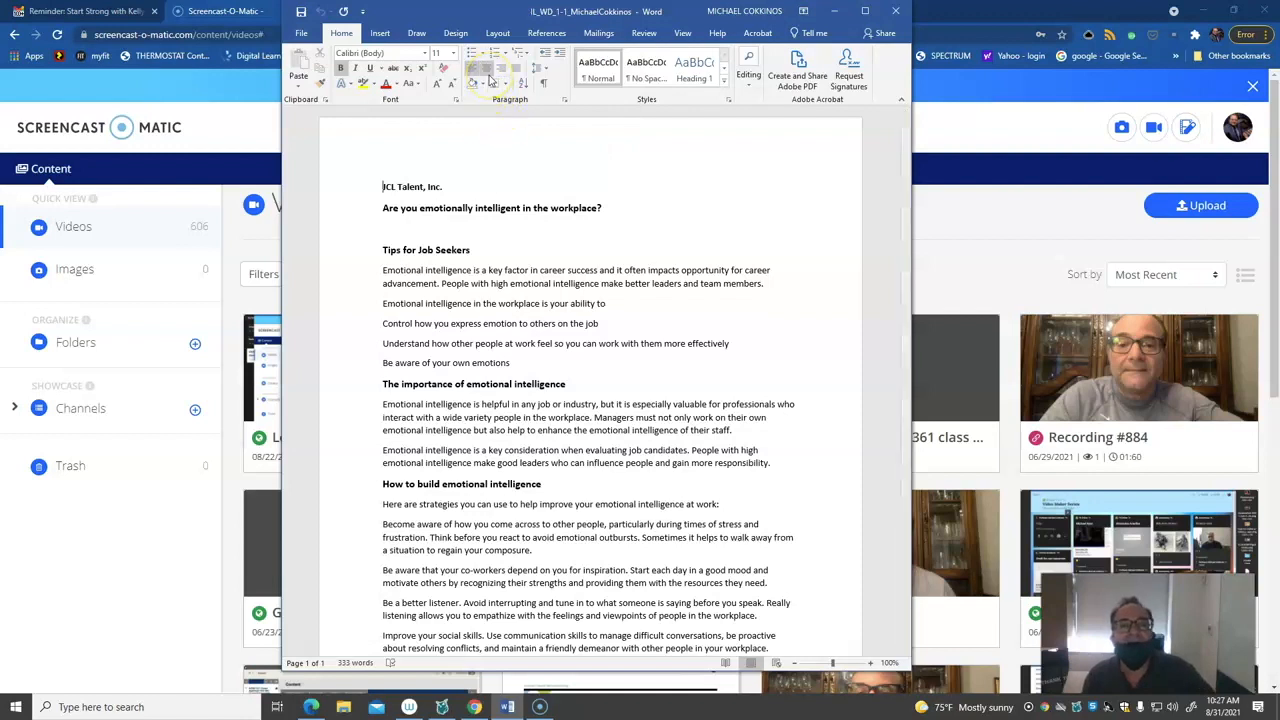
# Maximize the document window so it fills the screen
pyautogui.click(866, 12)
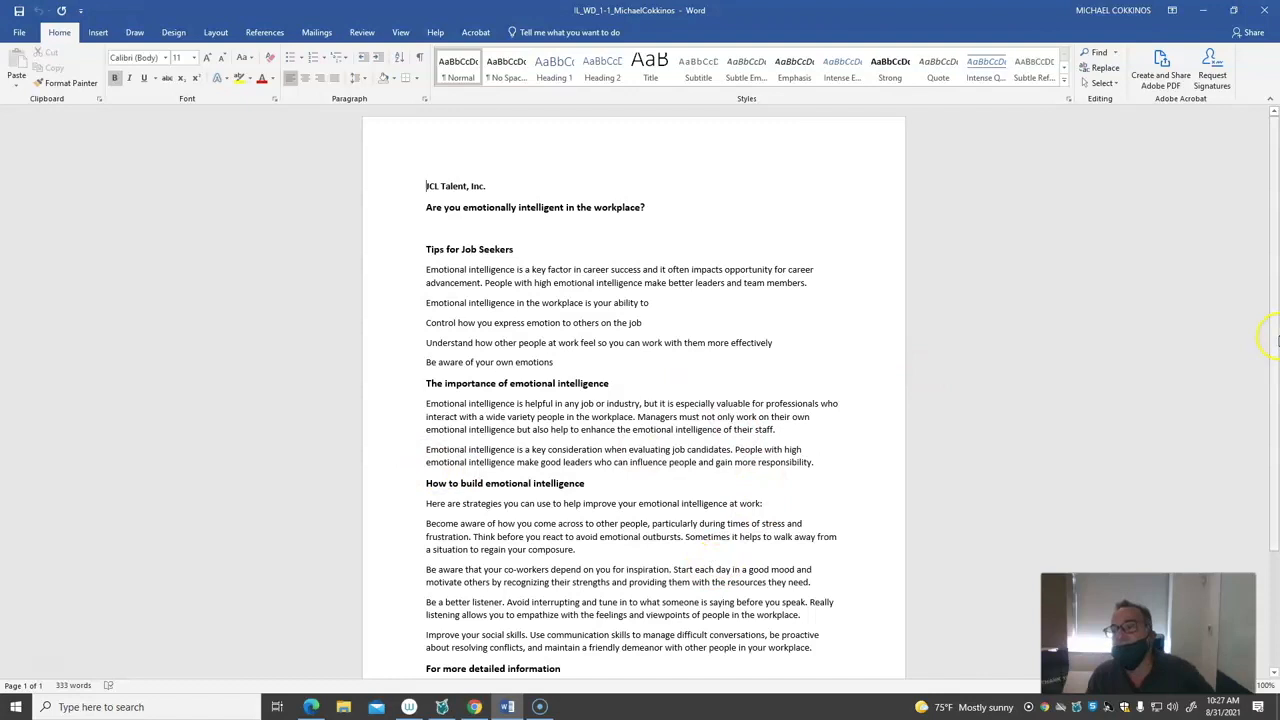
pyautogui.moveTo(1273, 349); pyautogui.dragTo(1274, 286)
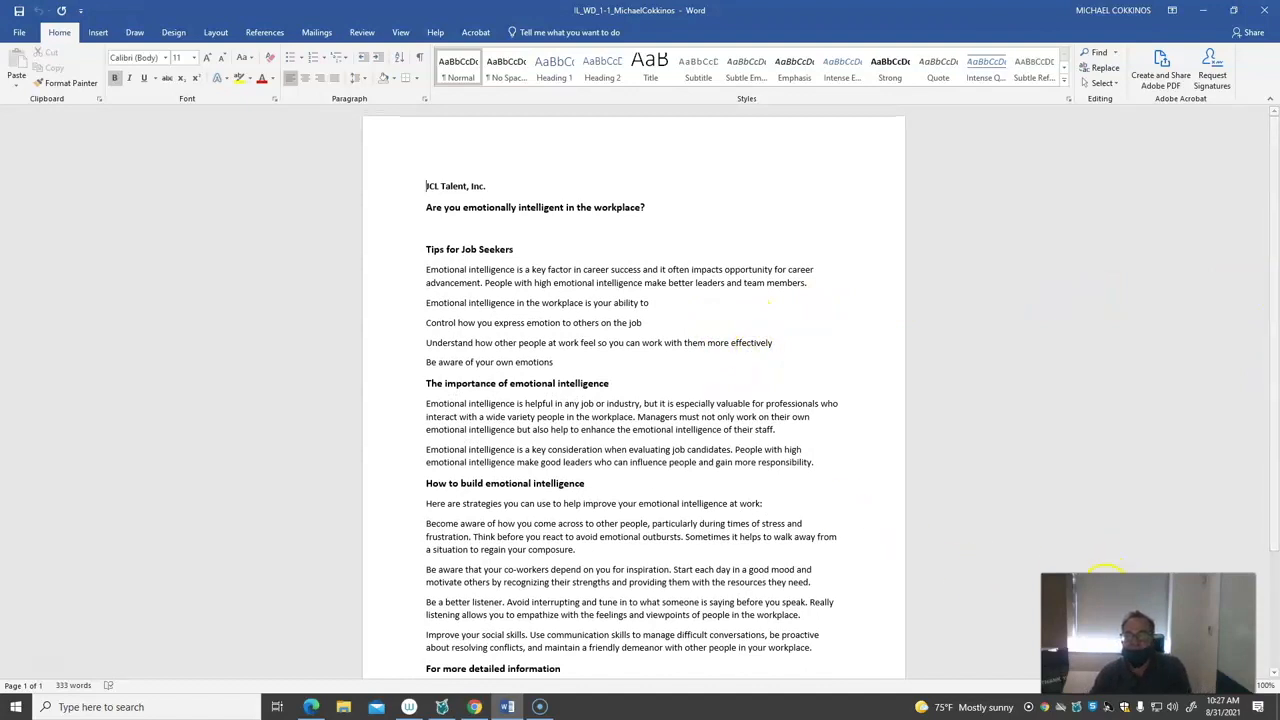
pyautogui.moveTo(1098, 578); pyautogui.dragTo(1076, 498)
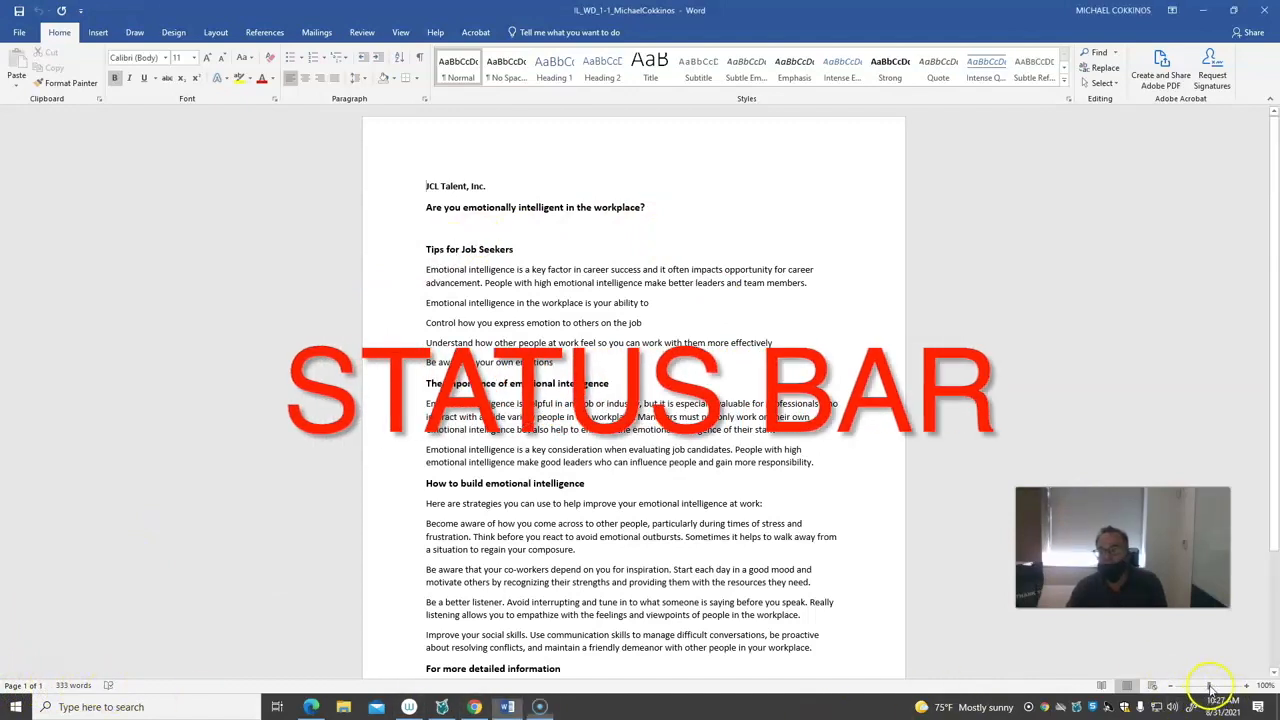
# View the document's zoom level options and close them without choosing a different zoom
pyautogui.moveTo(1208, 688)
pyautogui.mouseDown()
pyautogui.moveTo(1194, 688)
pyautogui.moveTo(1224, 690)
pyautogui.moveTo(1210, 690)
pyautogui.mouseUp()
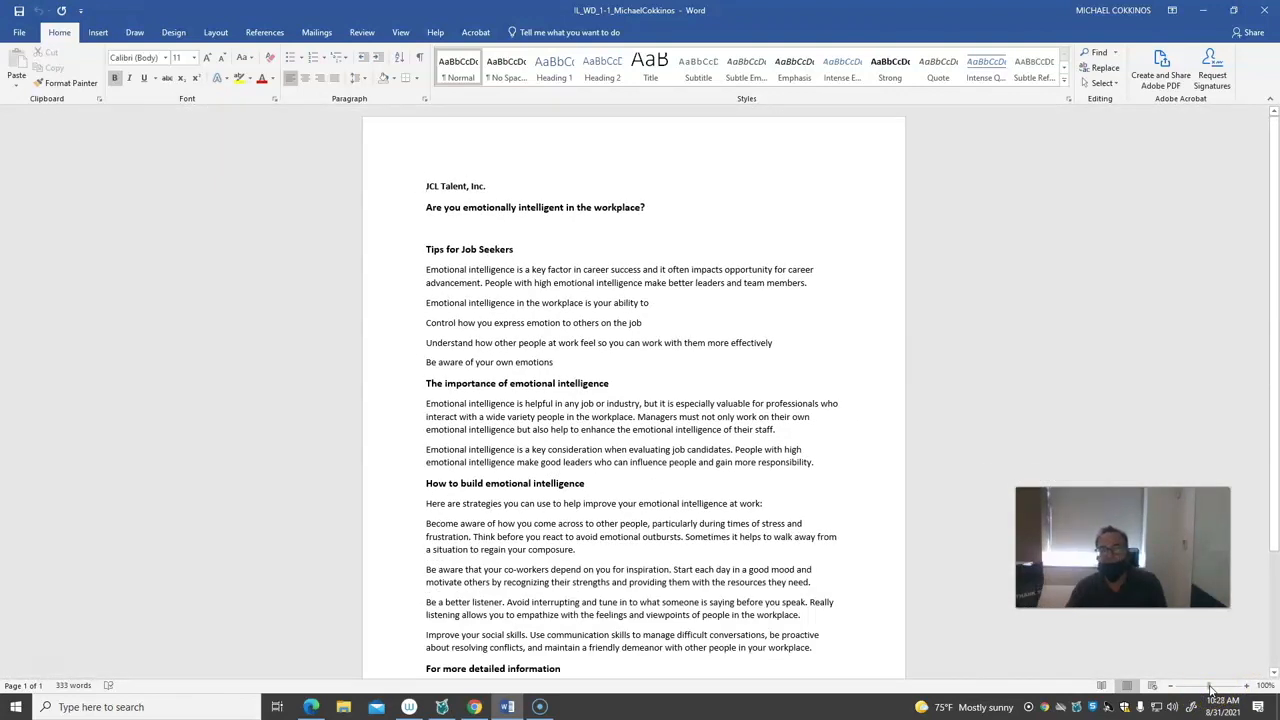
pyautogui.click(1263, 686)
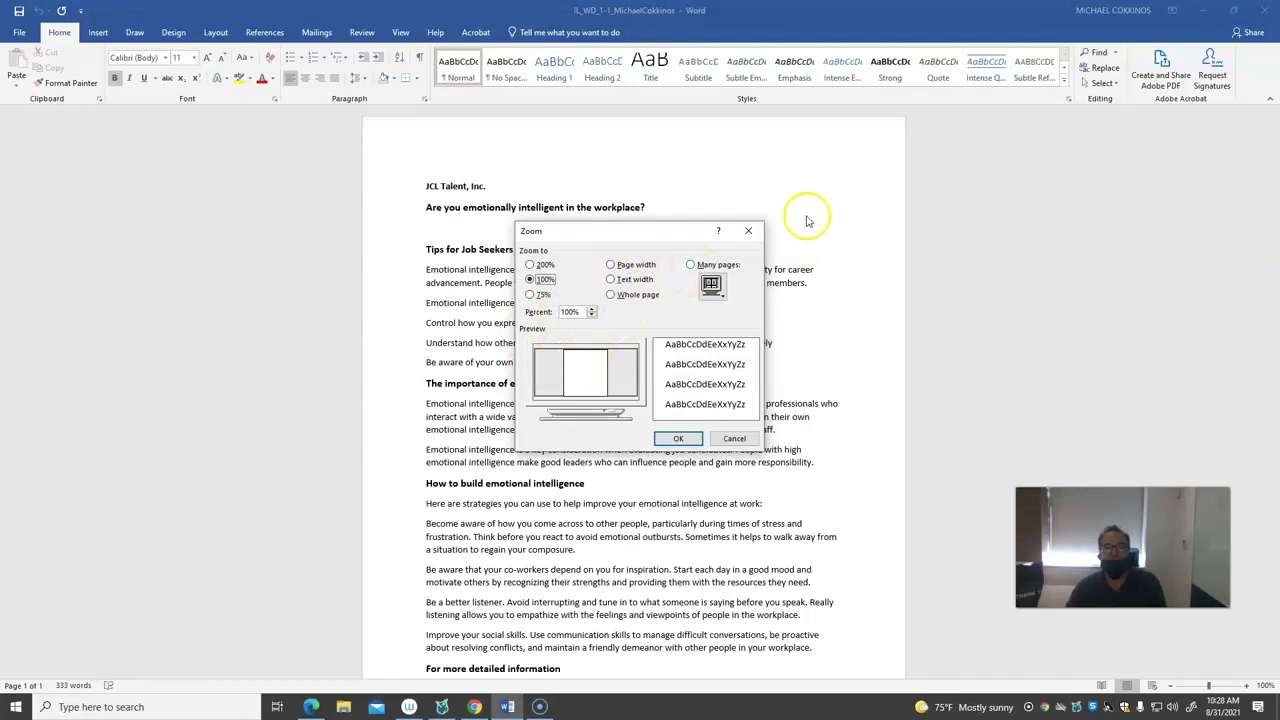
pyautogui.click(749, 234)
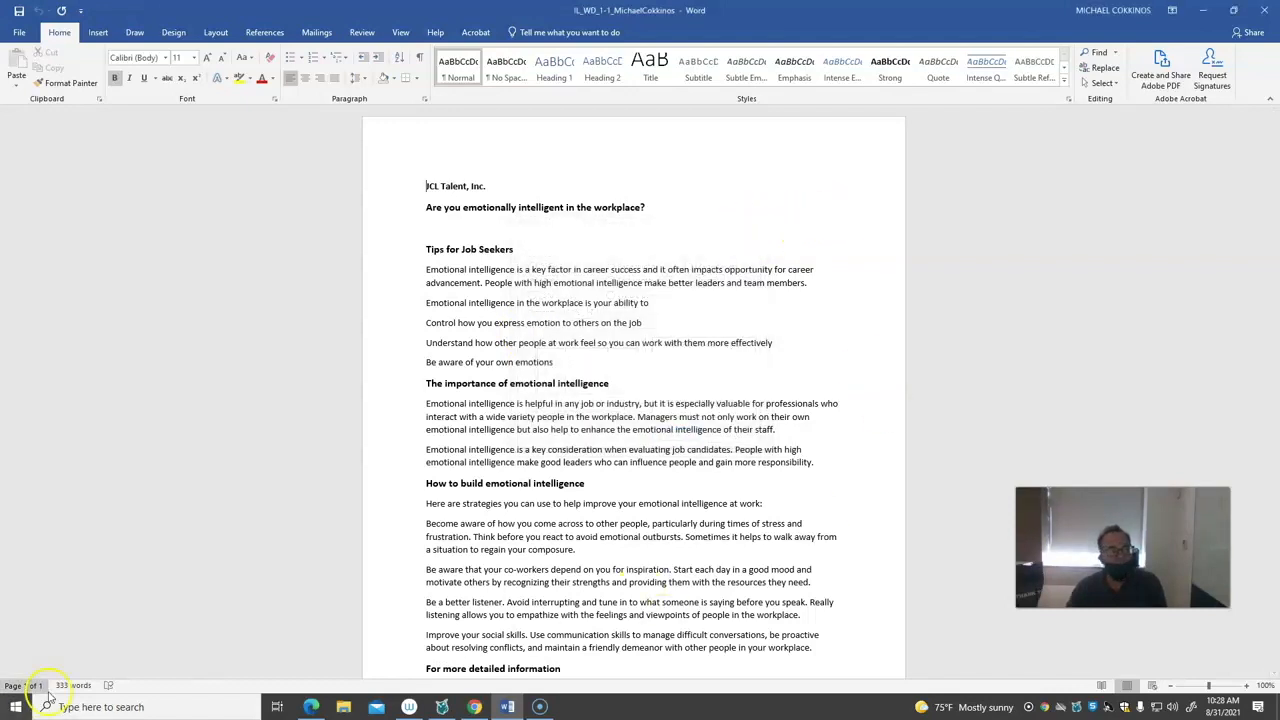
# Customize the status bar to display the Section number
pyautogui.rightClick(171, 689)
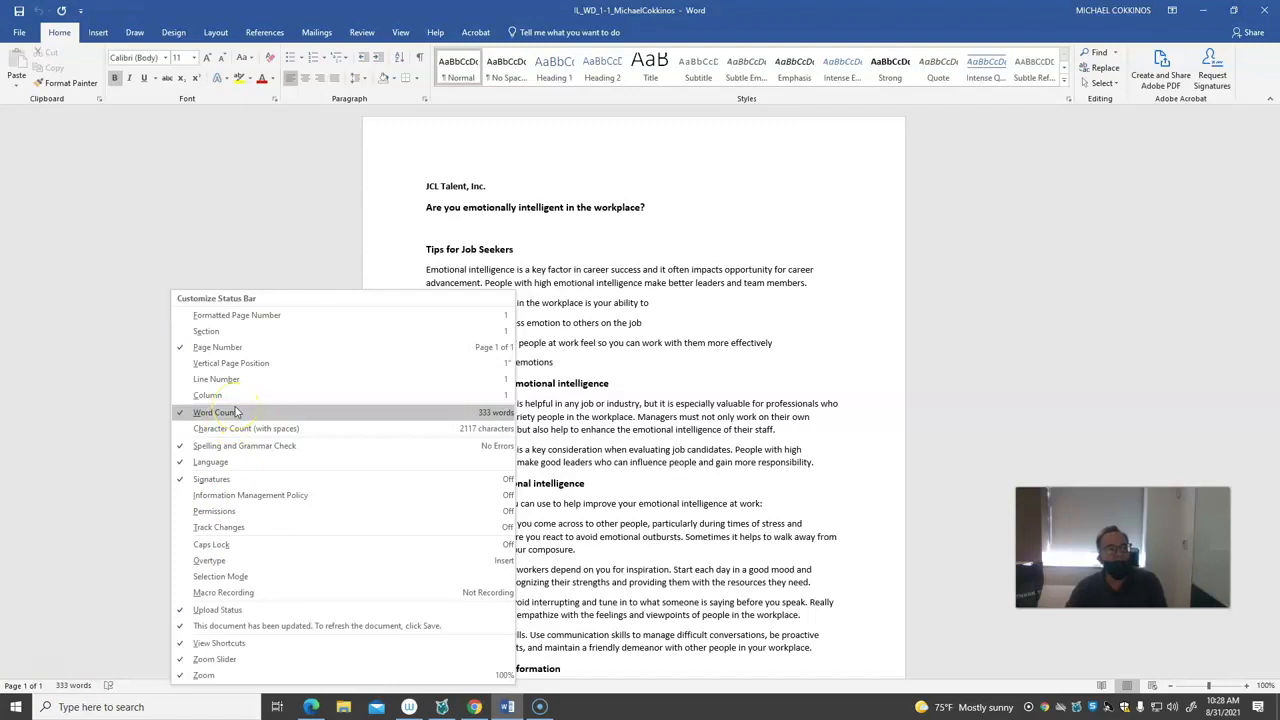
pyautogui.click(232, 335)
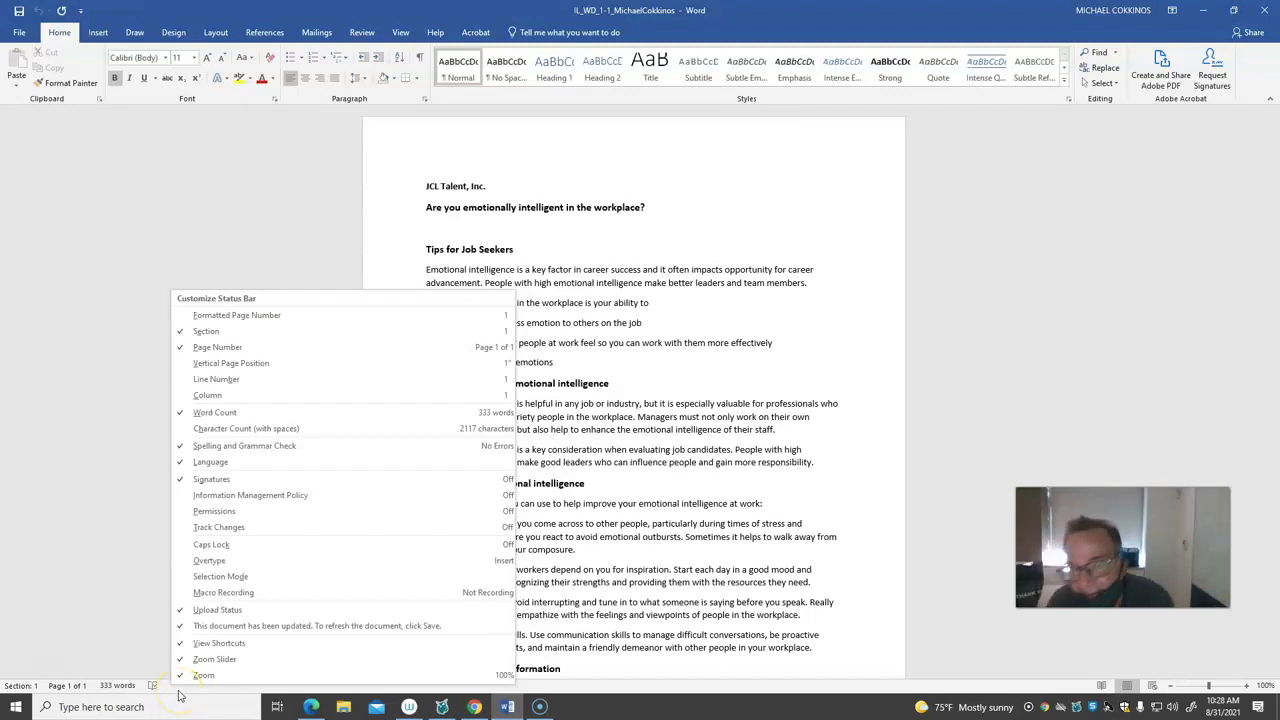
pyautogui.click(1096, 686)
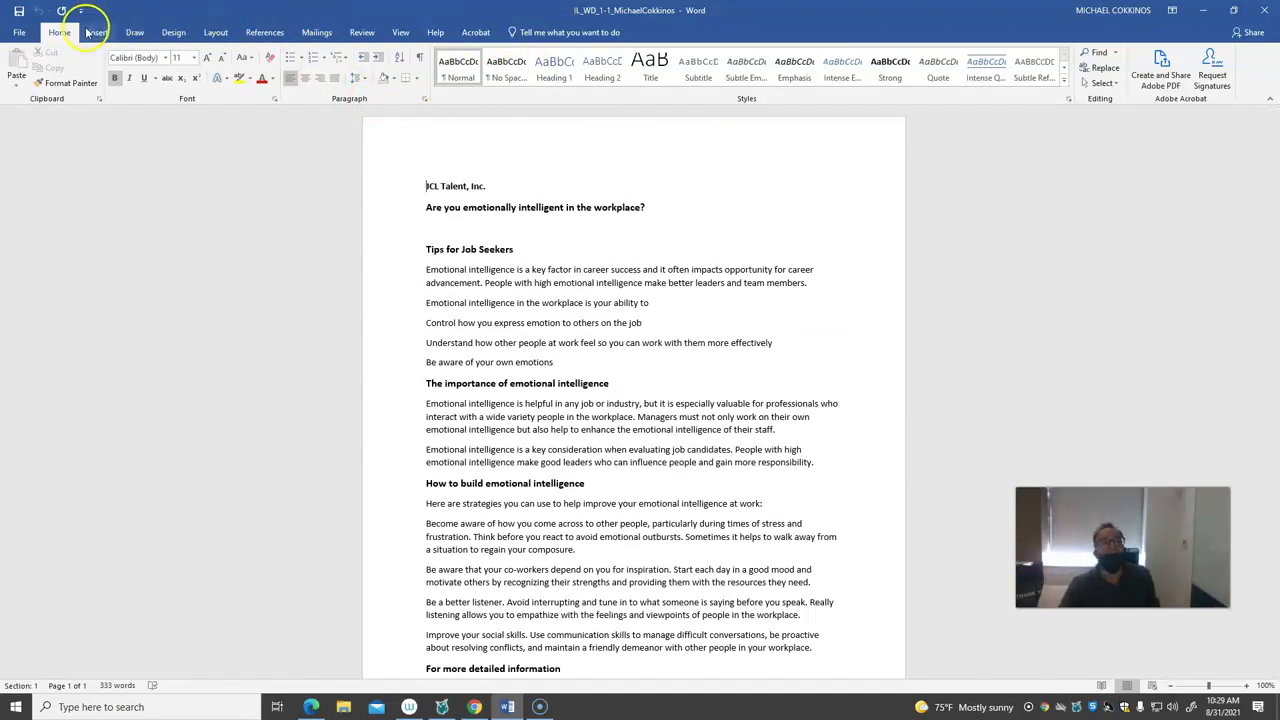
# Display the ruler around the document page
pyautogui.click(401, 33)
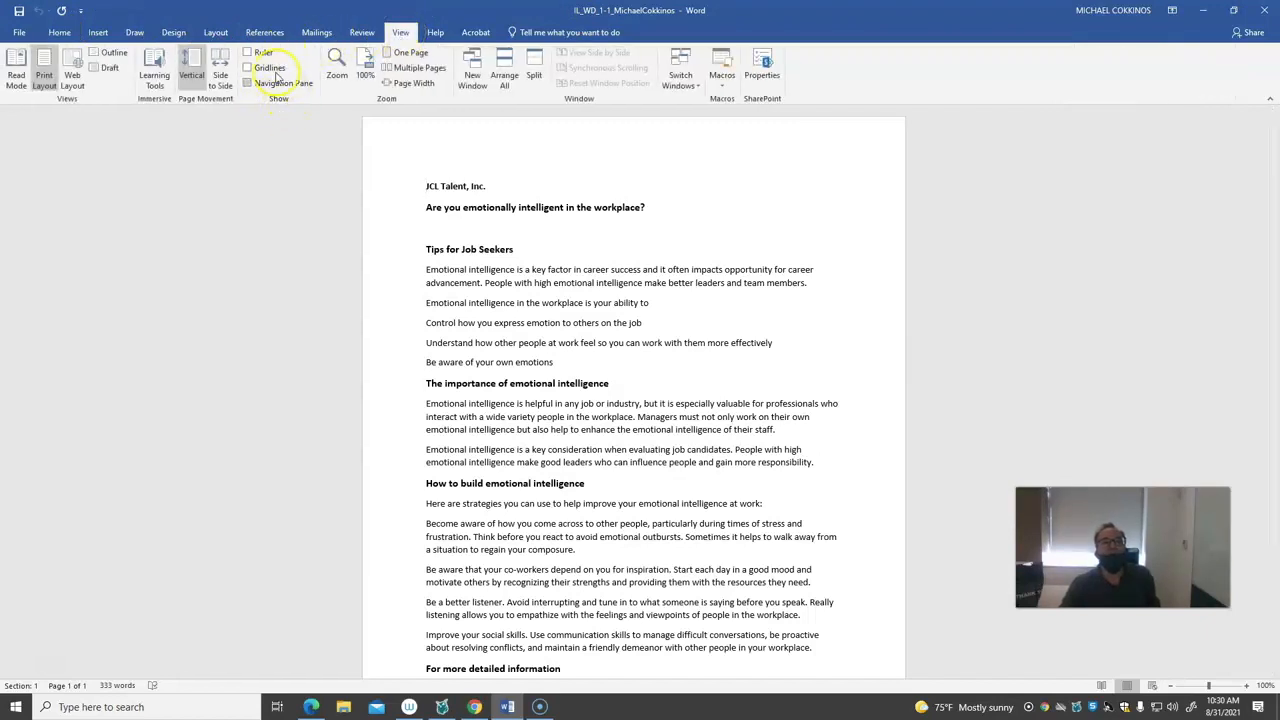
pyautogui.click(248, 53)
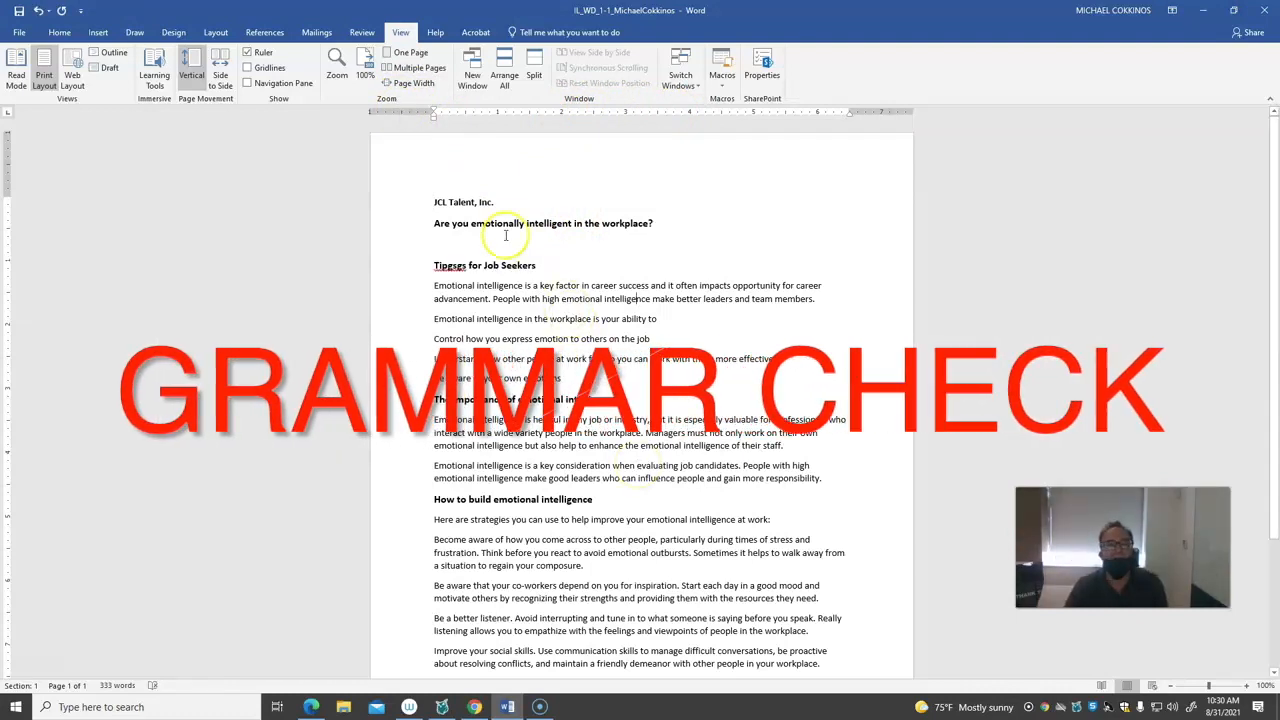
# Check the spelling suggestions for the misspelled first word of the "for Job Seekers" heading and dismiss them
pyautogui.rightClick(450, 266)
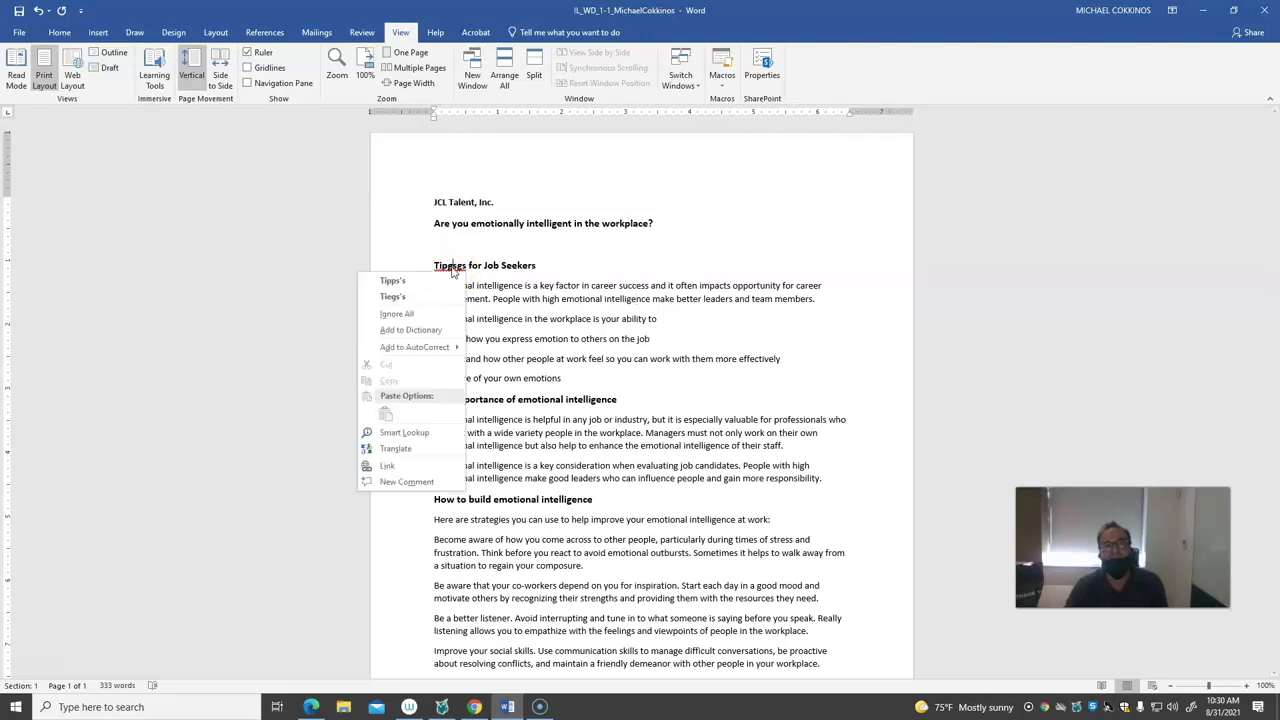
pyautogui.click(410, 318)
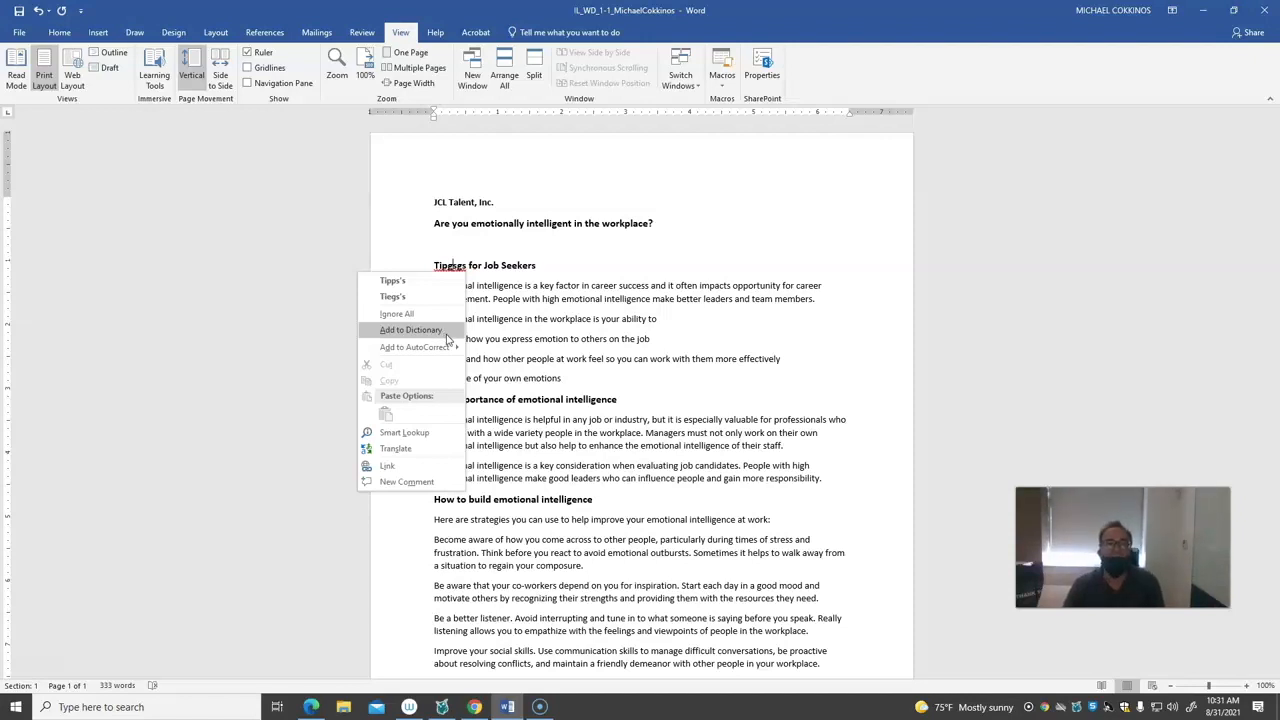
pyautogui.click(750, 267)
# Insert a second "and" before "team members" in the first tips paragraph and ignore the repeated-word flag
pyautogui.scroll(-1, 750, 267)
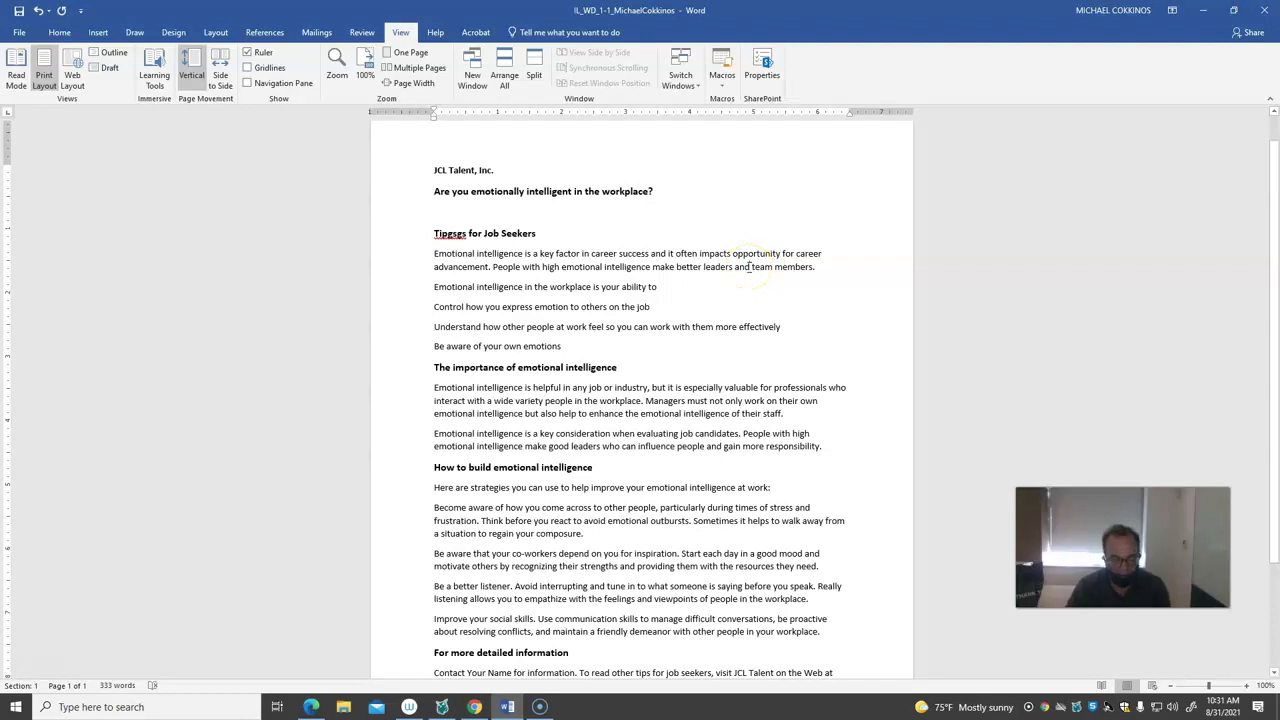
pyautogui.write('and')
pyautogui.click(762, 270)
pyautogui.rightClick(762, 268)
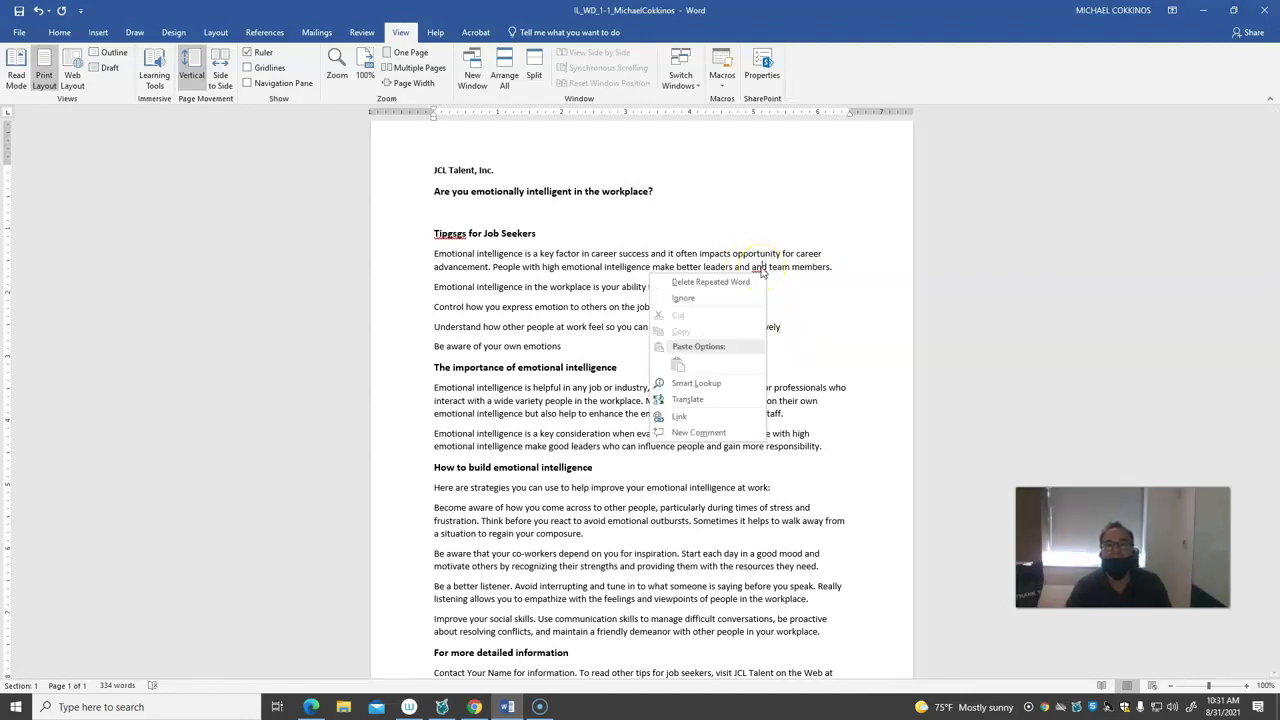
pyautogui.click(729, 300)
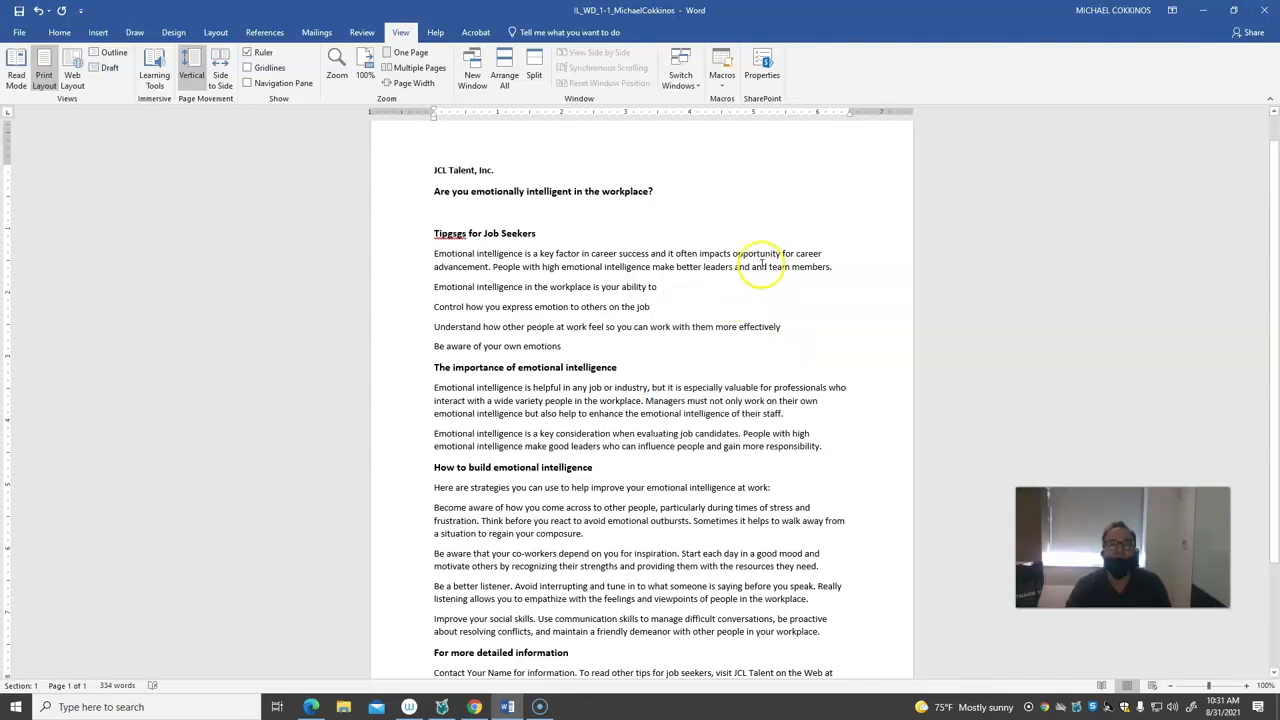
# Delete the repeated "and" before "team members"
pyautogui.doubleClick(762, 268)
pyautogui.press('Delete')
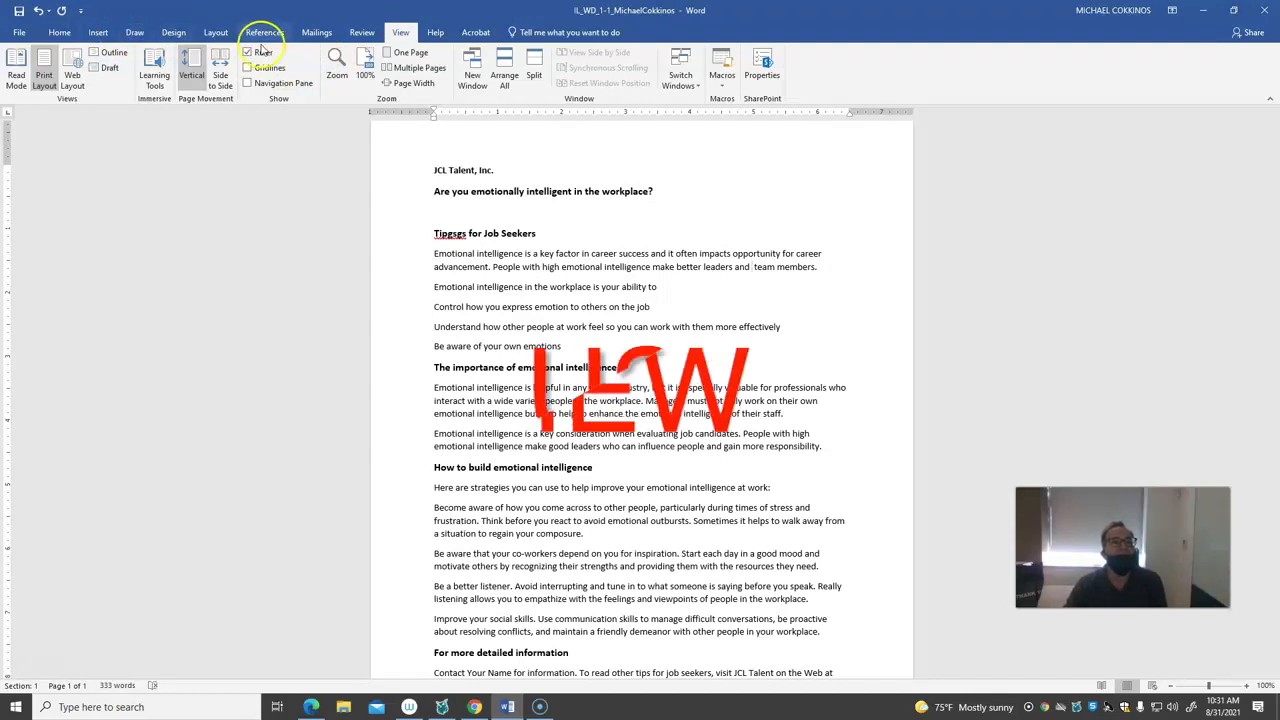
# Run the spelling and grammar check, view the proofing suggestion for "and team", and close the check
pyautogui.click(362, 33)
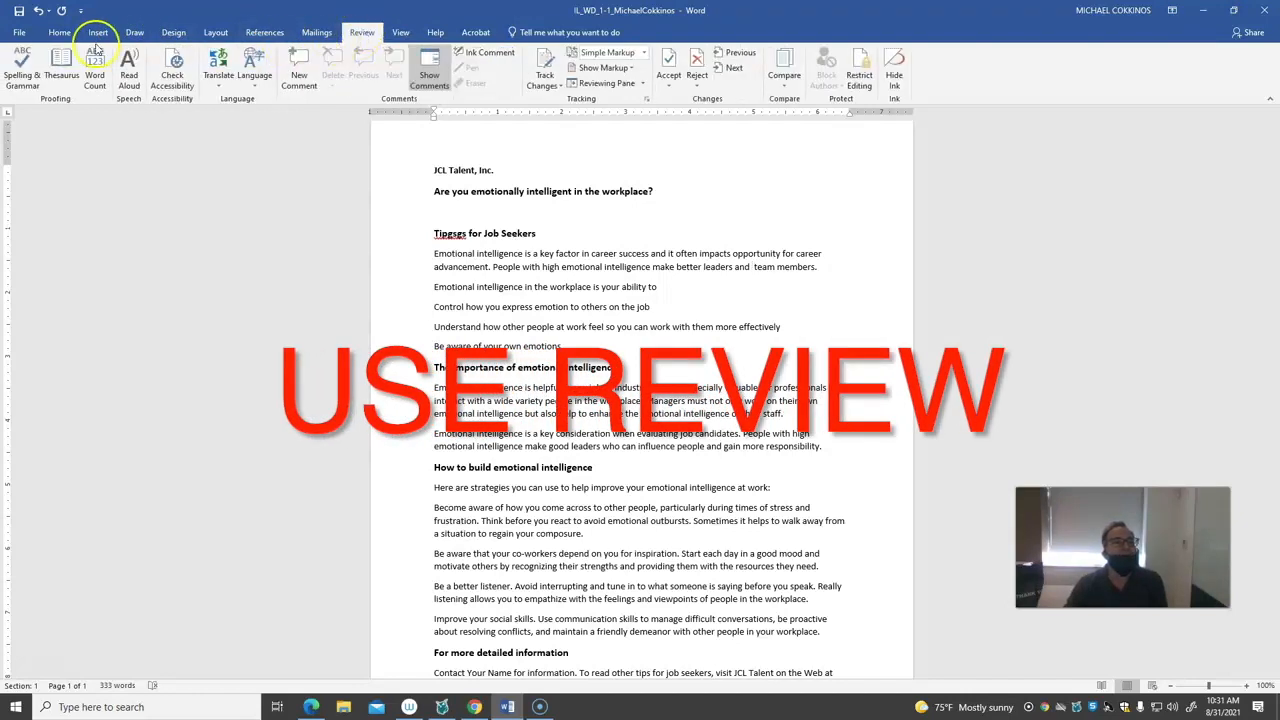
pyautogui.click(22, 72)
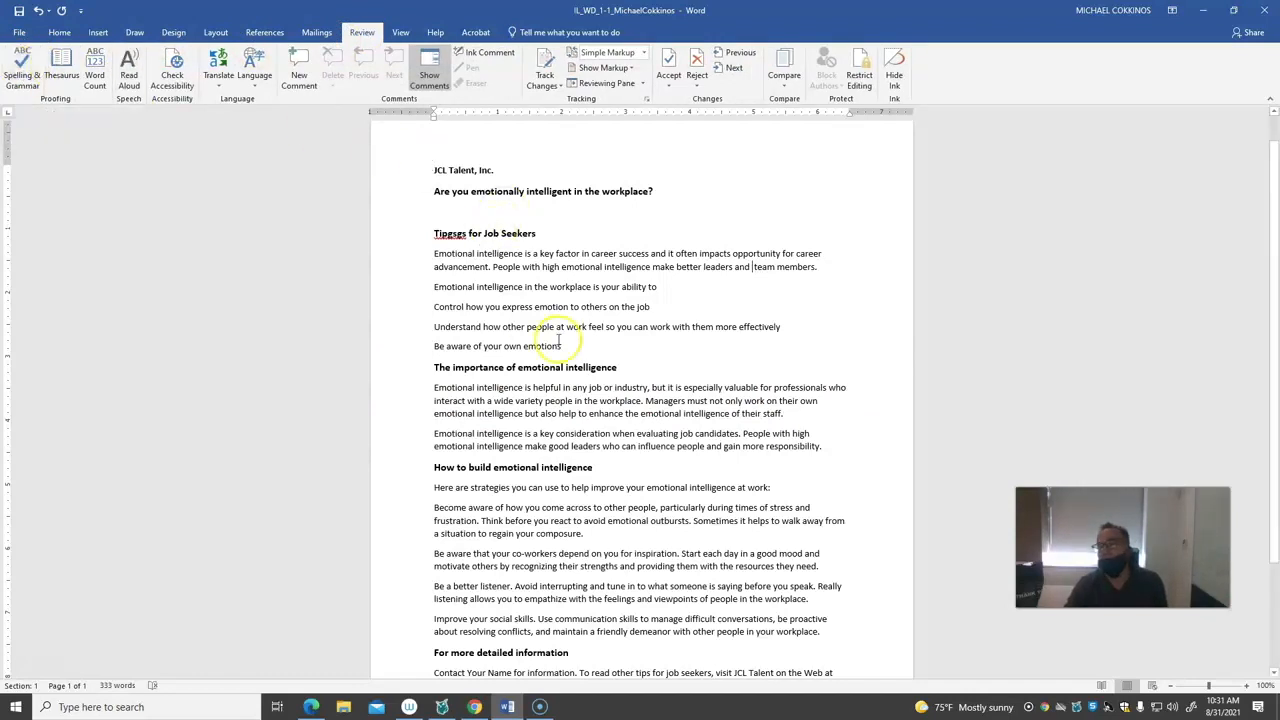
pyautogui.click(23, 68)
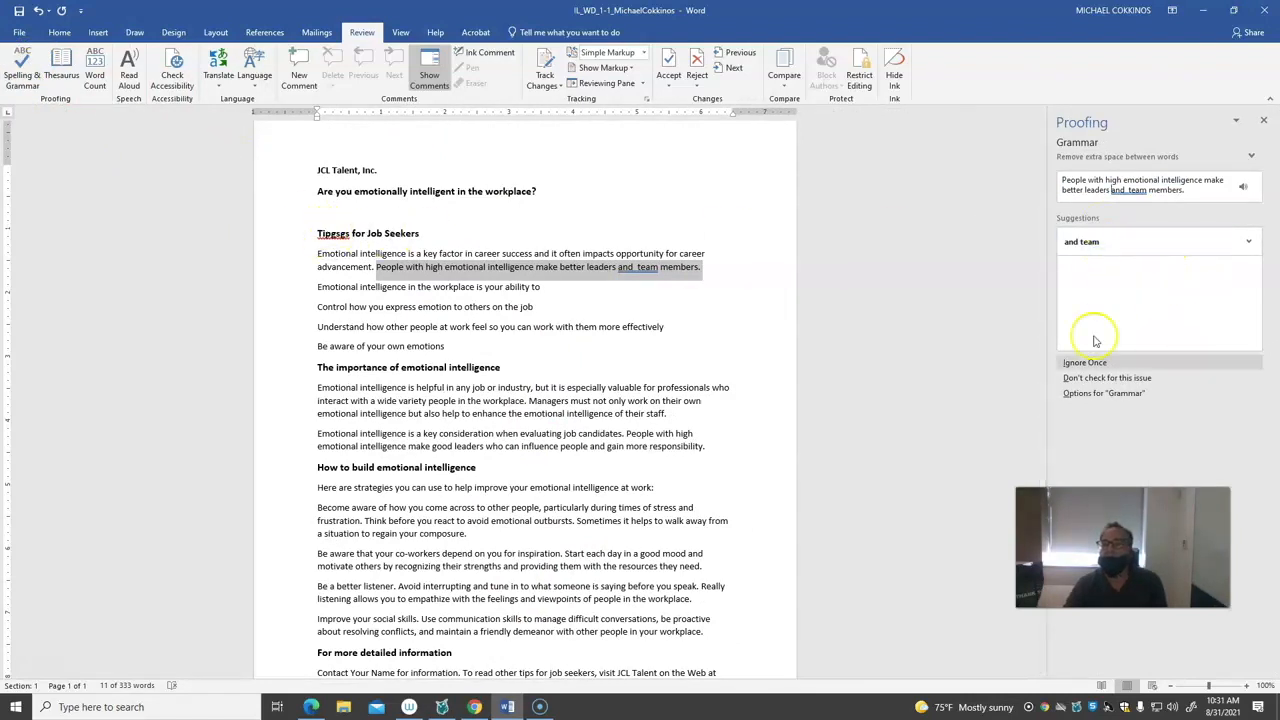
pyautogui.click(1263, 120)
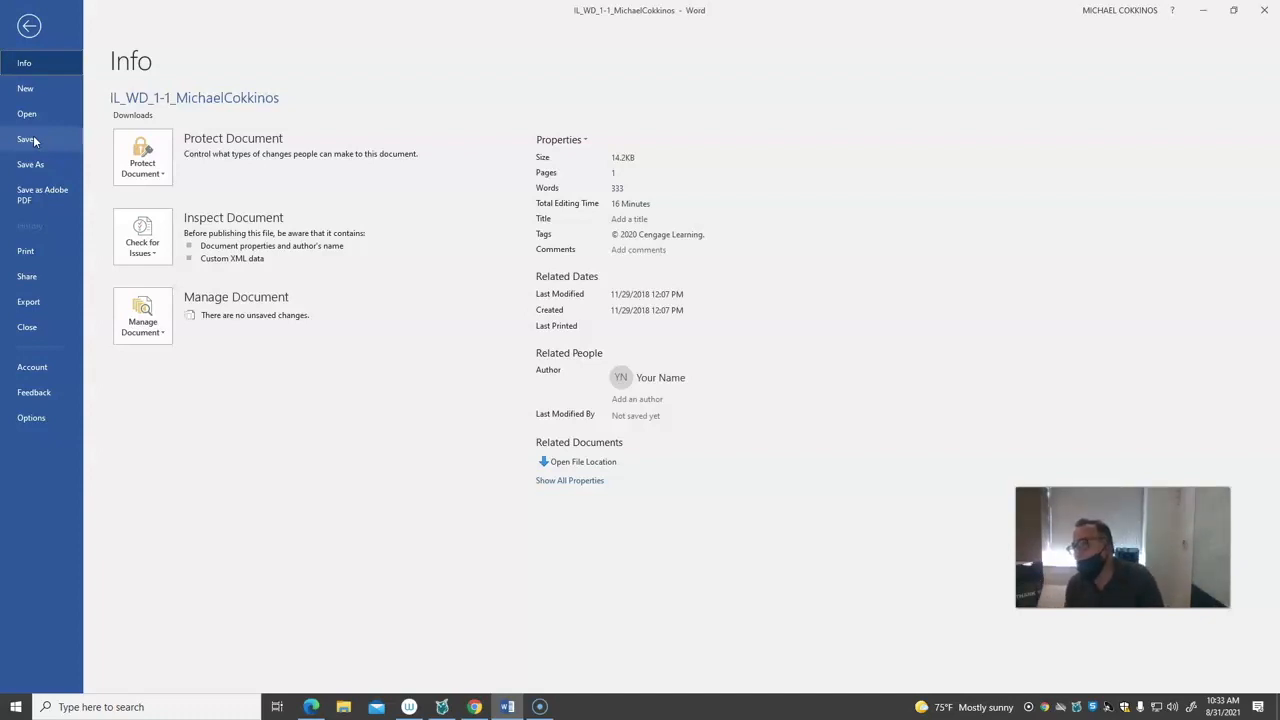
# Start saving a copy of the document and browse to the AC161 201 F21 class folder inside DropBox on the T: network drive
pyautogui.click(32, 164)
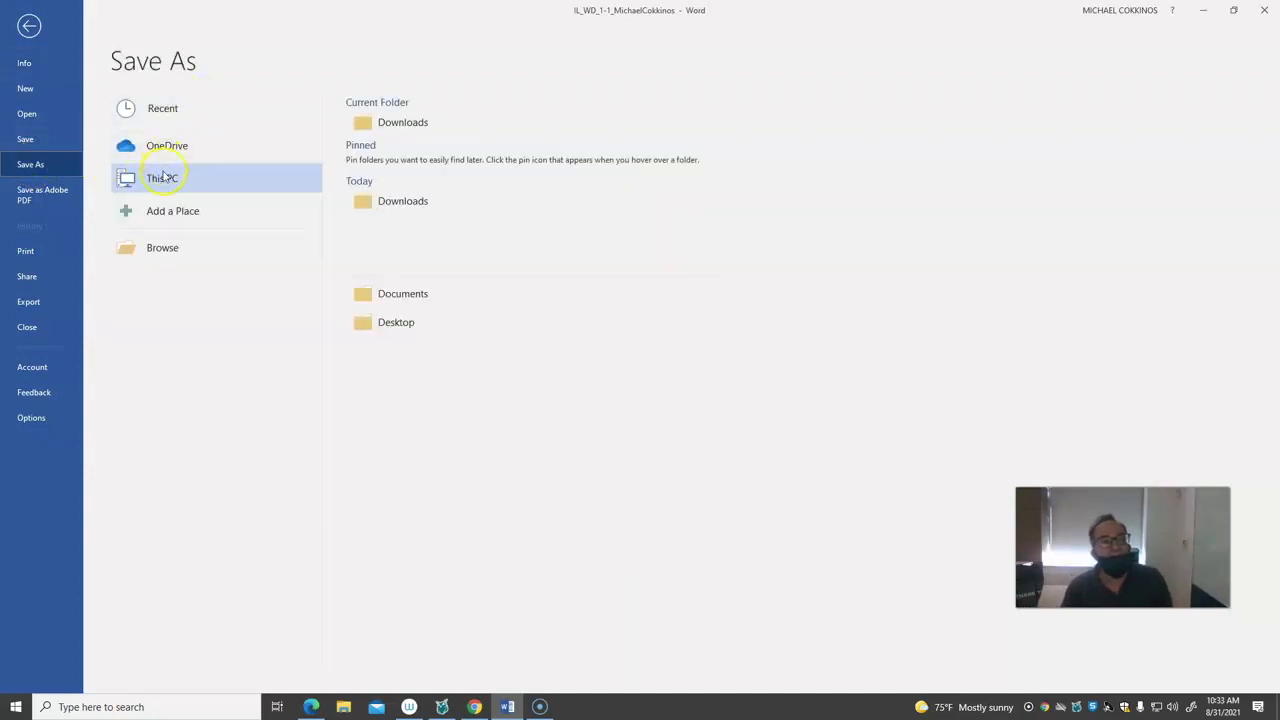
pyautogui.click(162, 248)
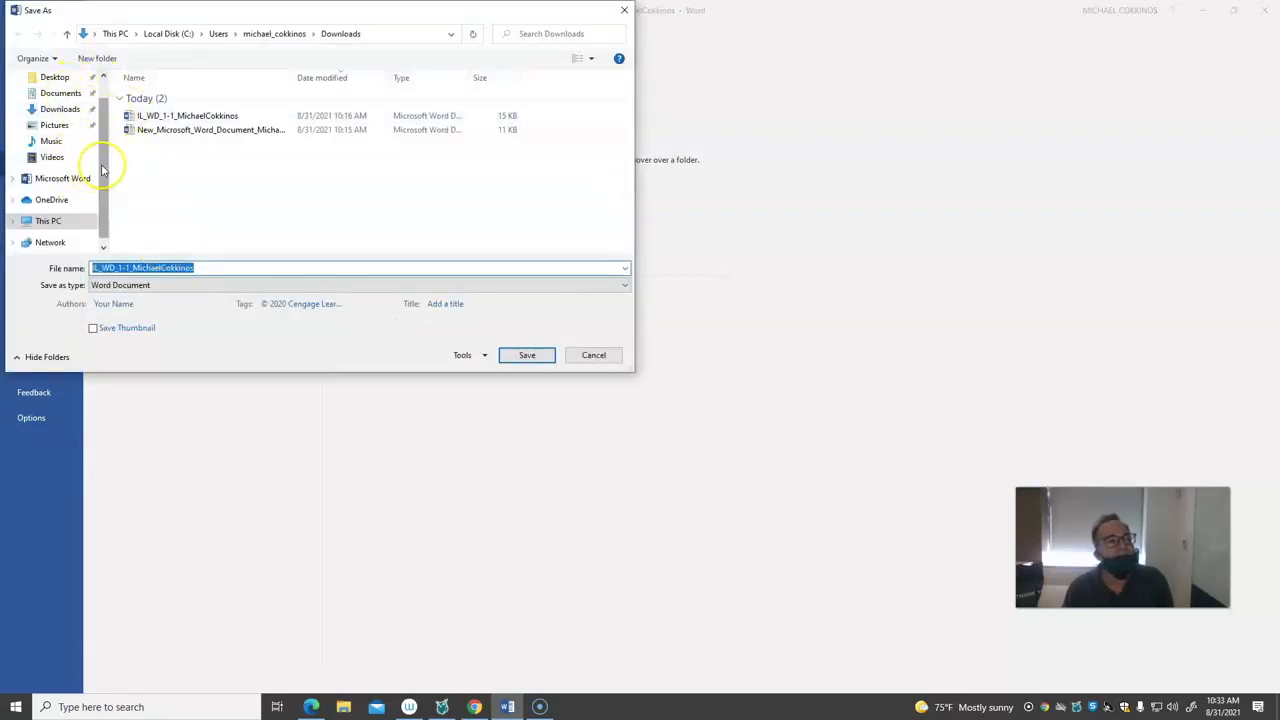
pyautogui.scroll(-1, 103, 170)
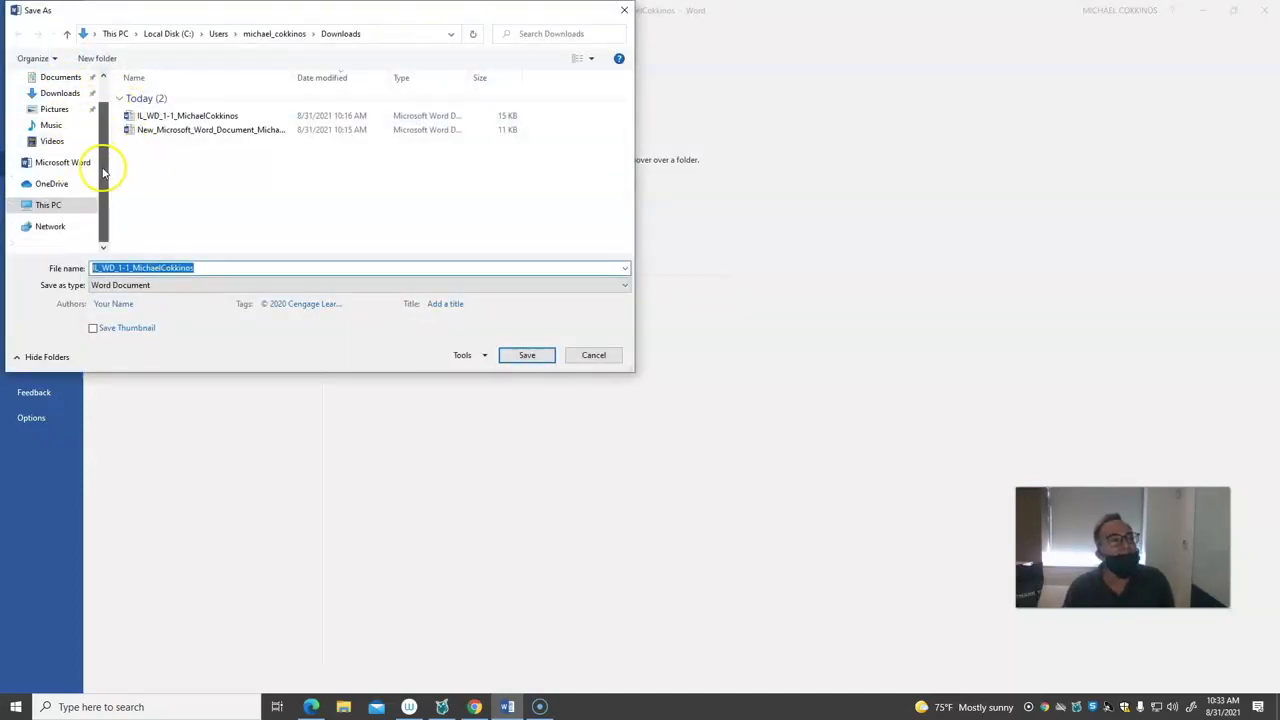
pyautogui.click(63, 206)
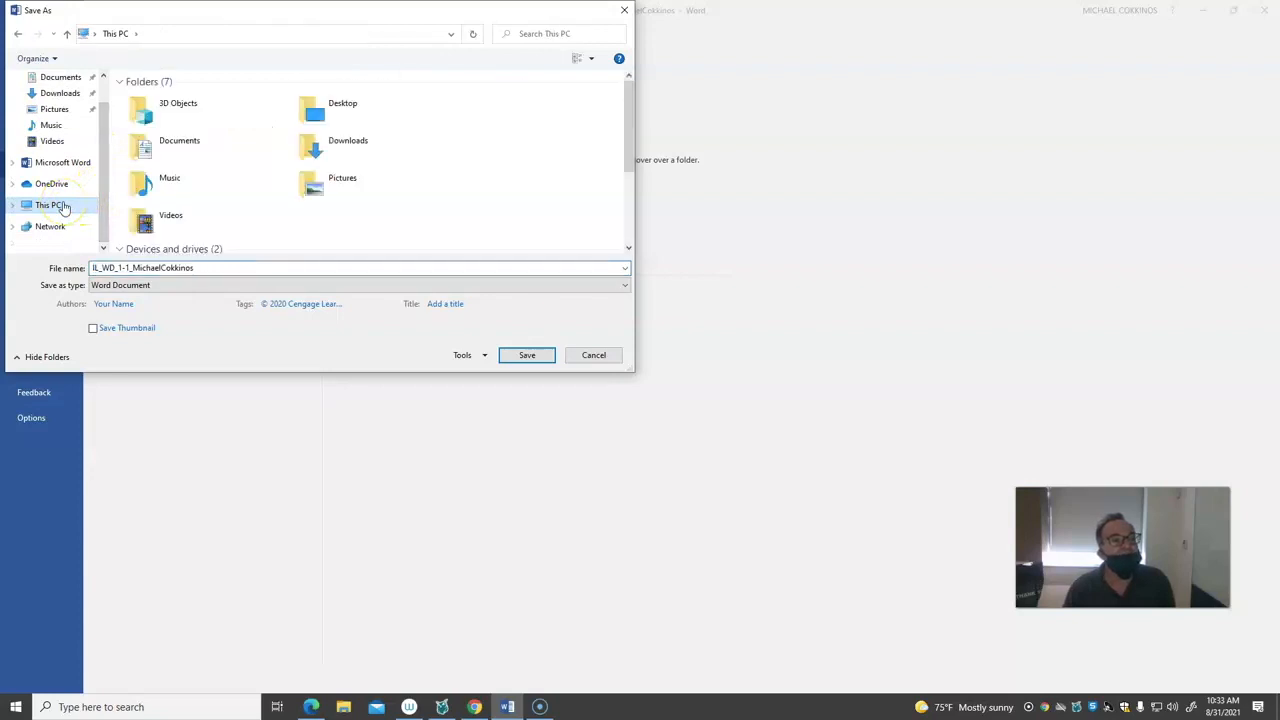
pyautogui.moveTo(630, 150); pyautogui.dragTo(630, 214)
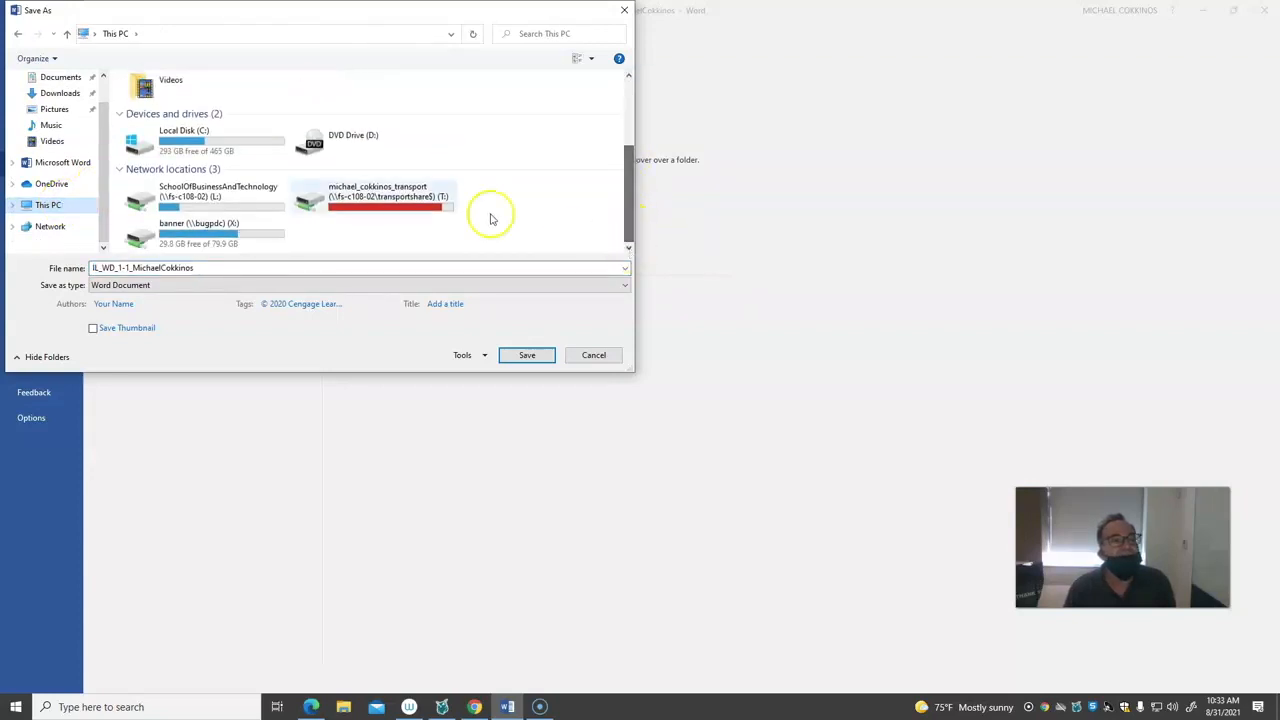
pyautogui.doubleClick(334, 200)
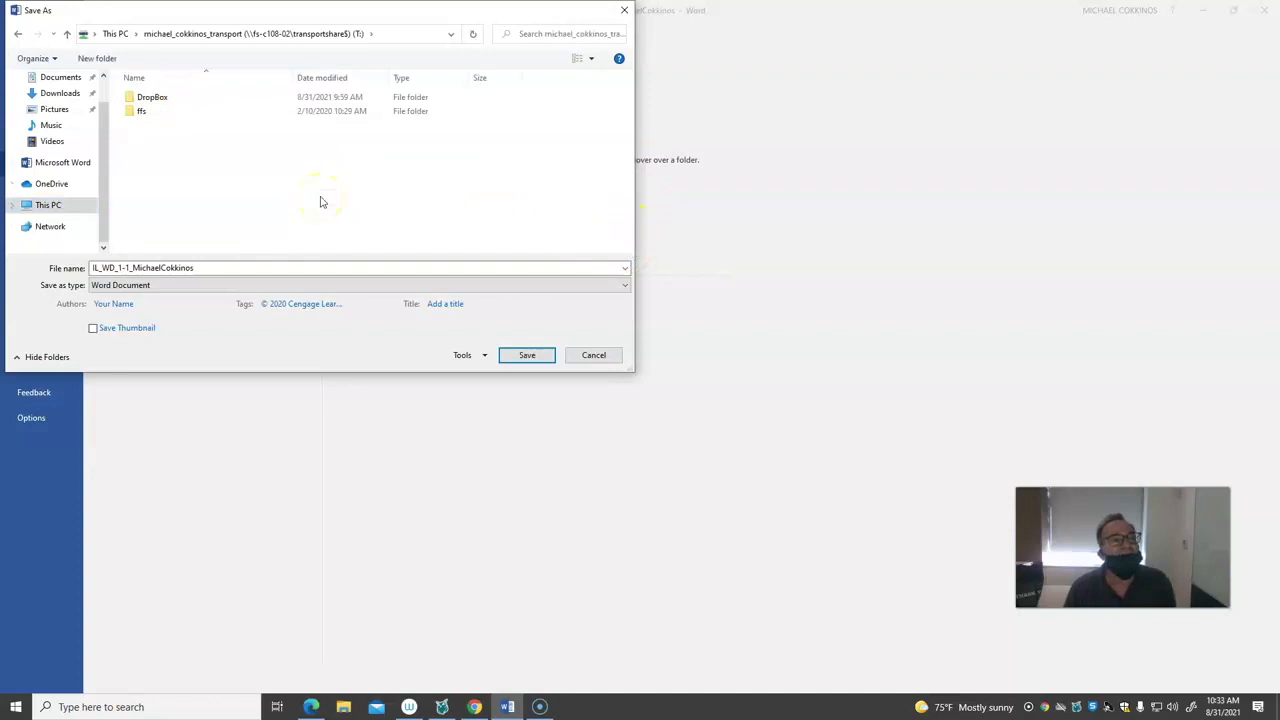
pyautogui.doubleClick(148, 98)
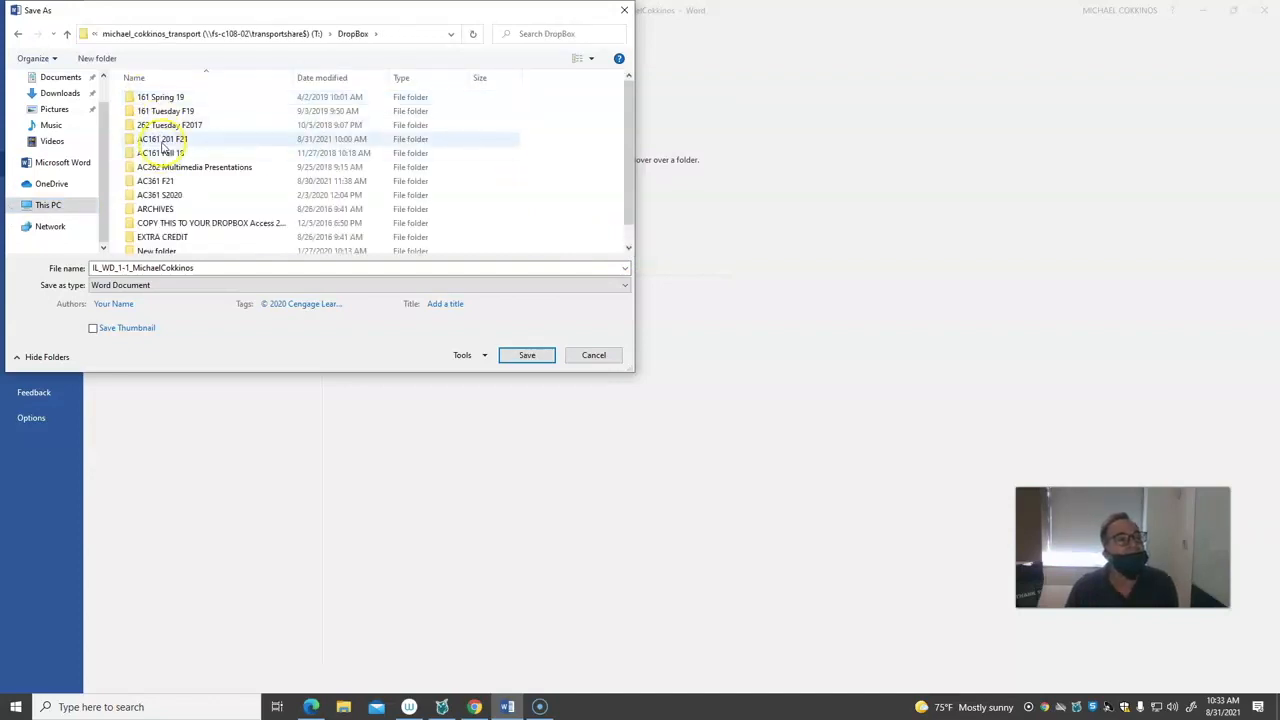
pyautogui.doubleClick(160, 139)
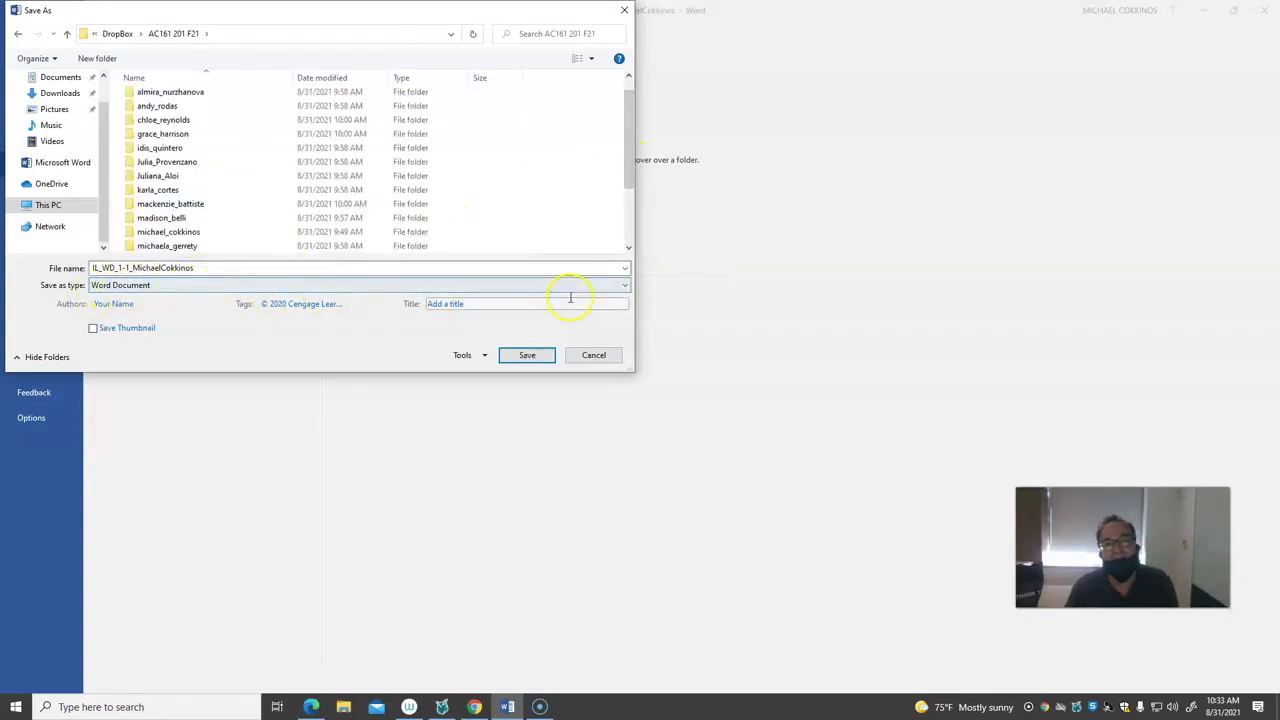
# View the file formats available for saving and return to the document without saving the copy
pyautogui.click(624, 286)
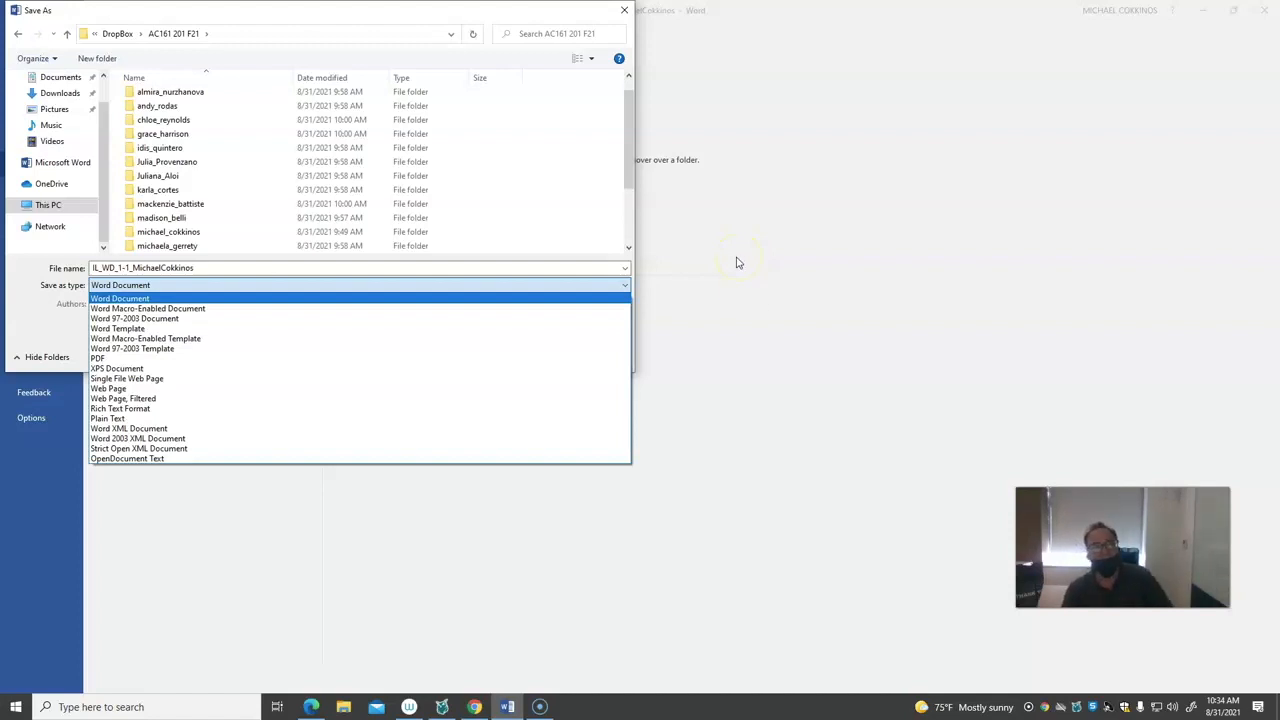
pyautogui.click(774, 350)
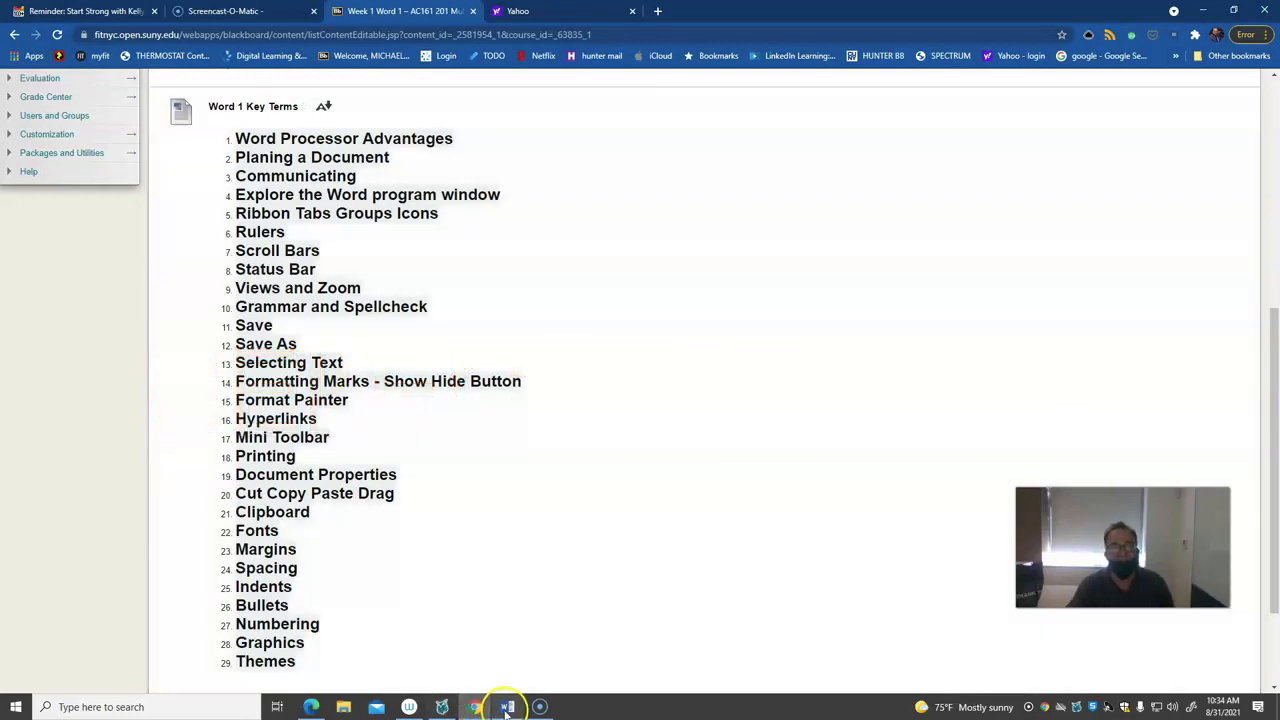
pyautogui.click(507, 707)
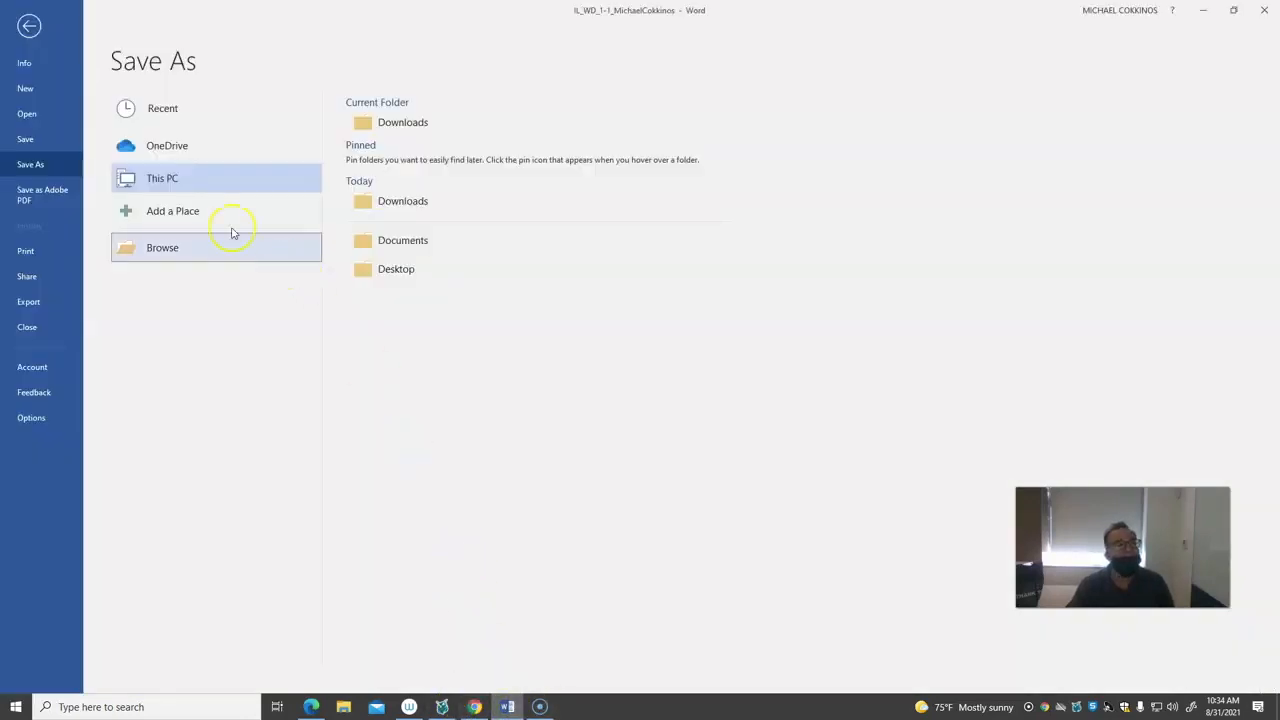
pyautogui.click(31, 31)
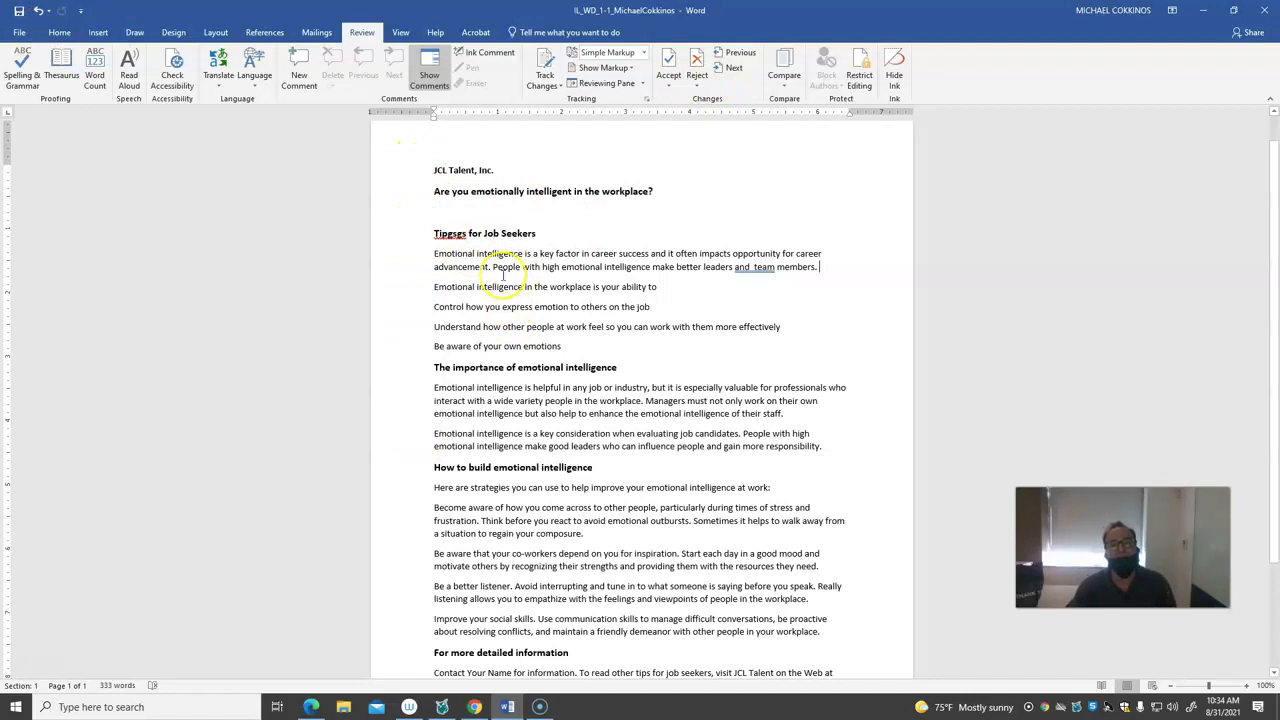
# Select the word "career" in the first tips paragraph, select a passage spanning several paragraphs below it, and clear the selection
pyautogui.click(449, 257)
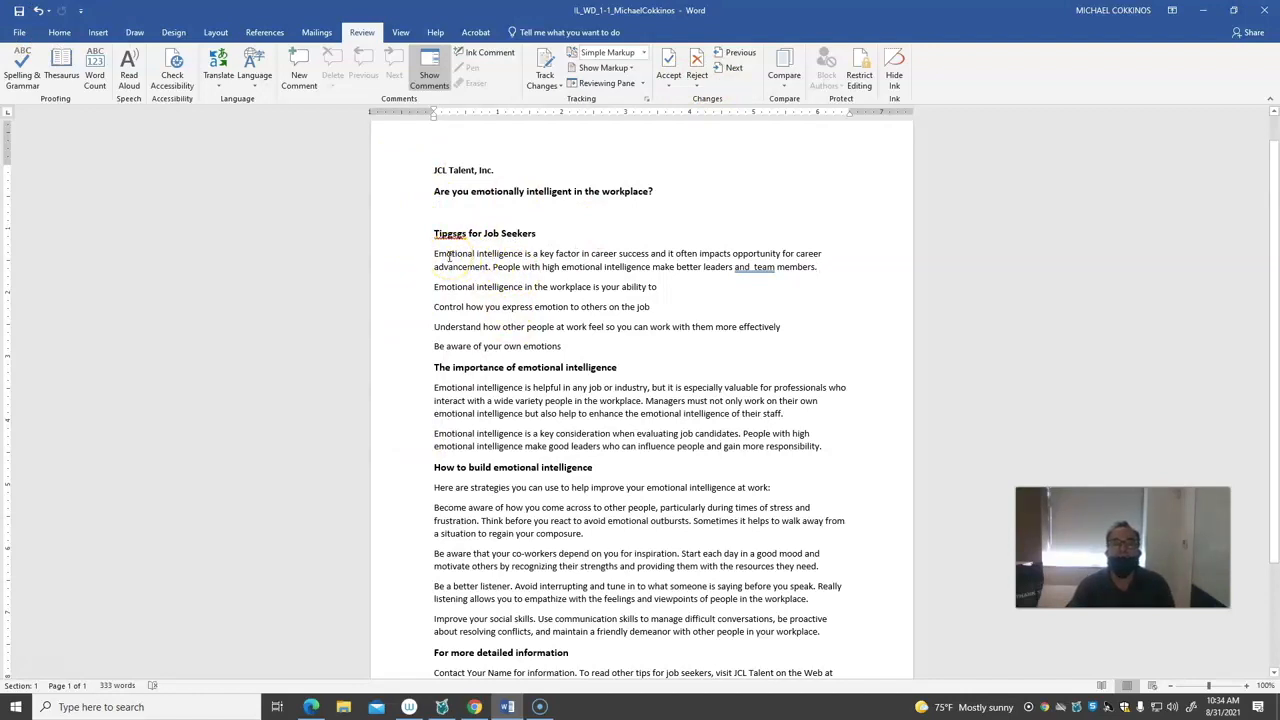
pyautogui.doubleClick(808, 255)
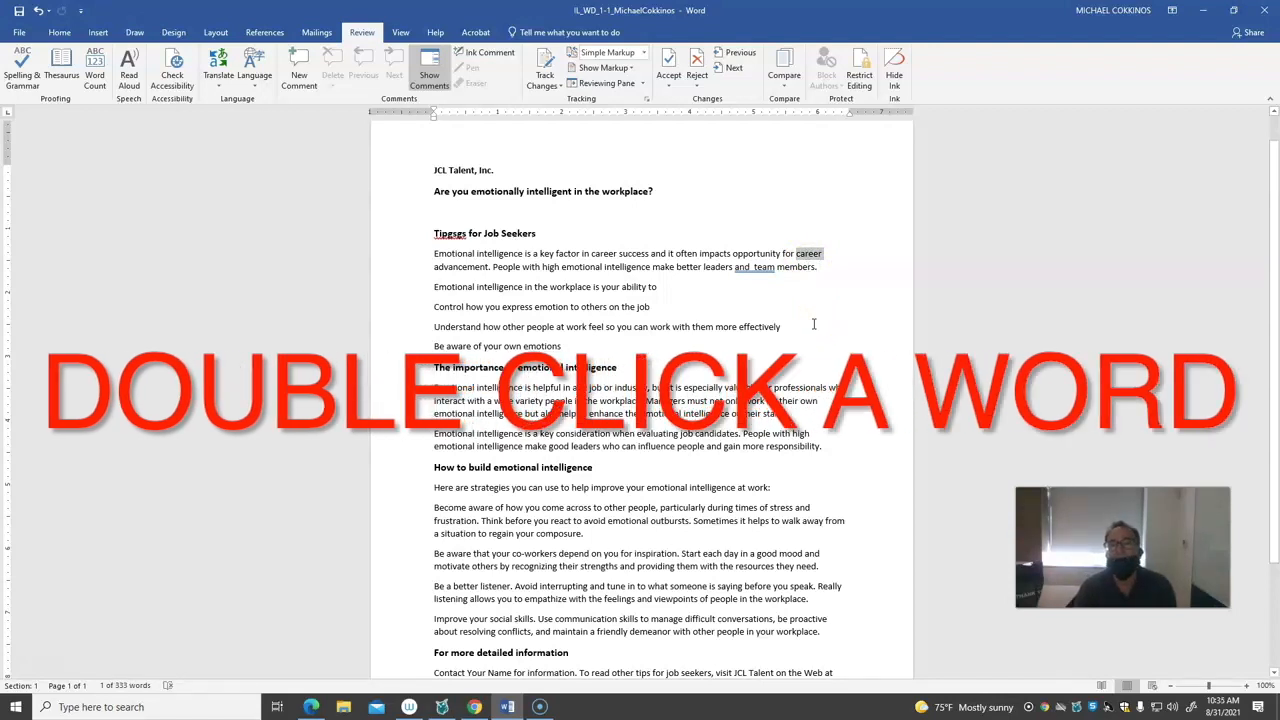
pyautogui.click(812, 256)
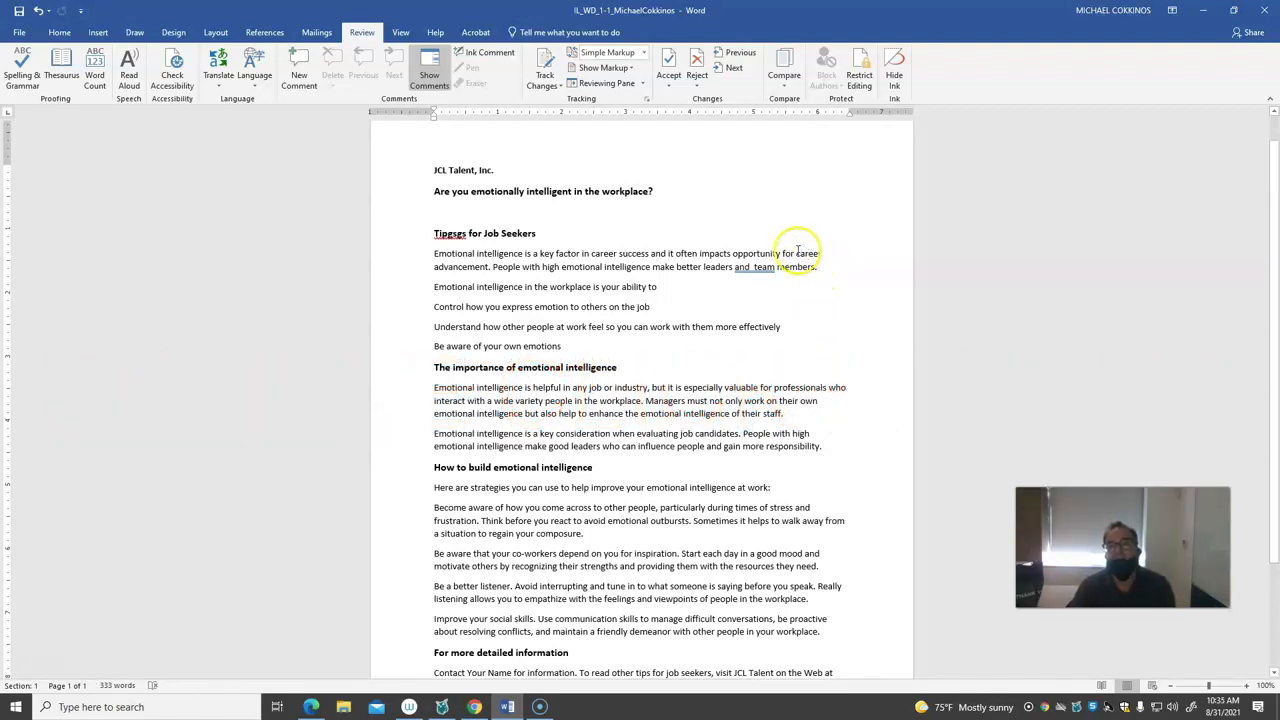
pyautogui.moveTo(797, 253); pyautogui.dragTo(825, 253)
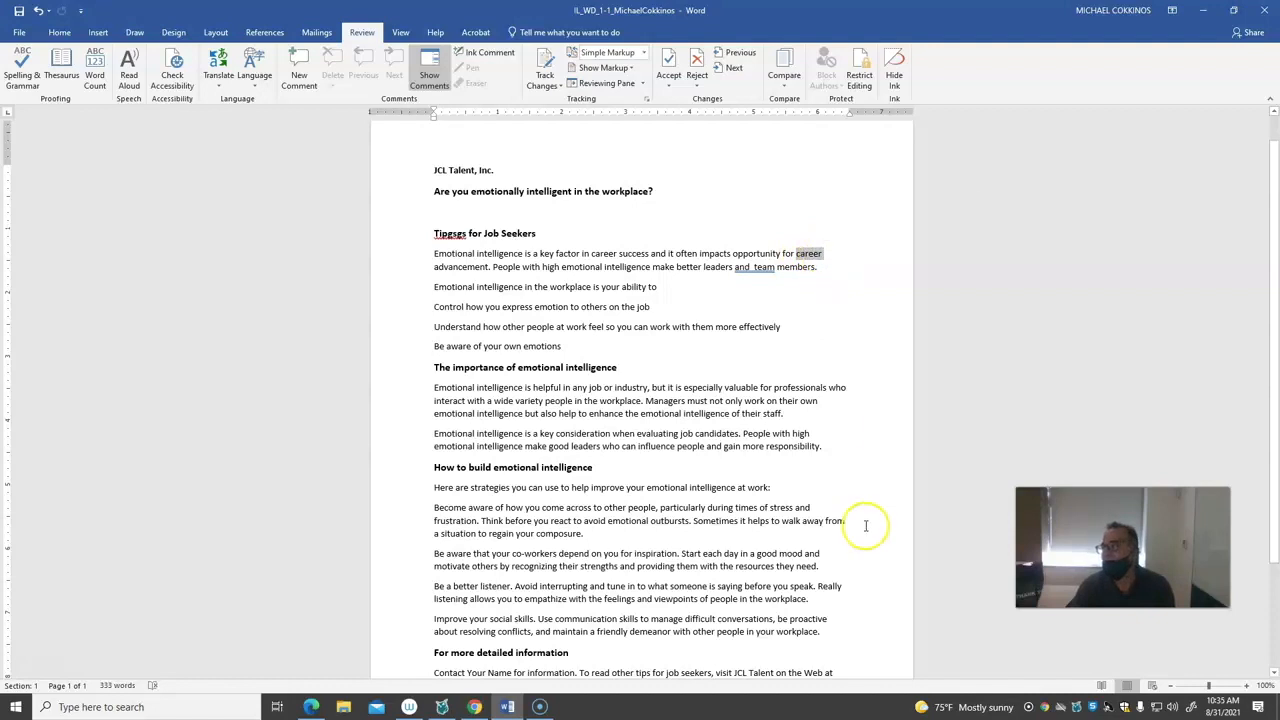
pyautogui.moveTo(555, 307); pyautogui.dragTo(667, 487)
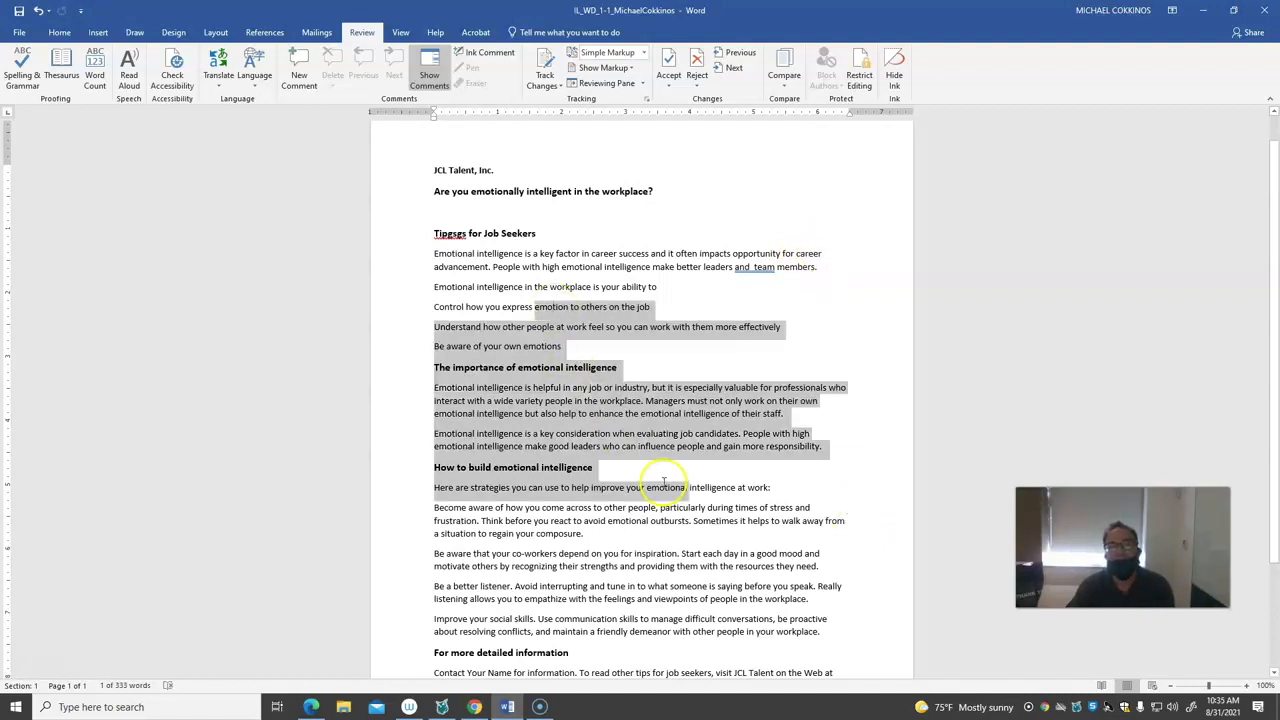
pyautogui.click(672, 381)
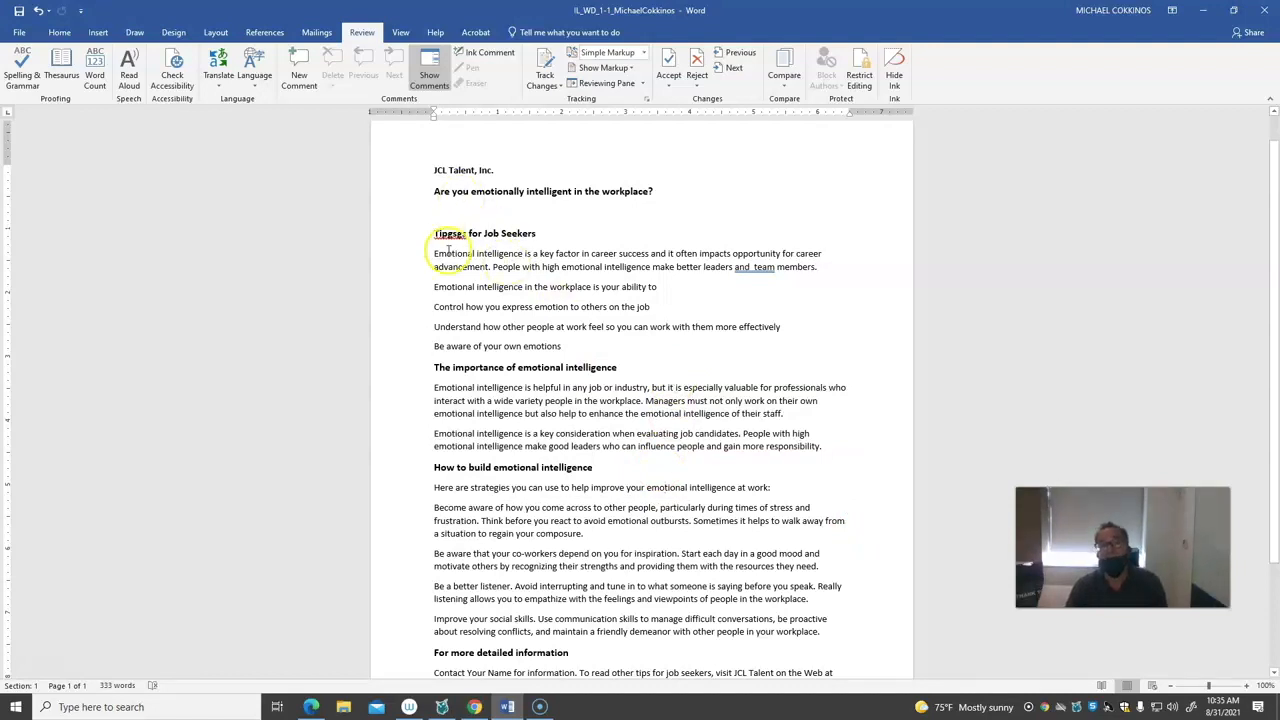
# Select the job seekers tips section plus the start of "How to build emotional intelligence", and try moving their left and right indents inward
pyautogui.moveTo(434, 233); pyautogui.dragTo(634, 343)
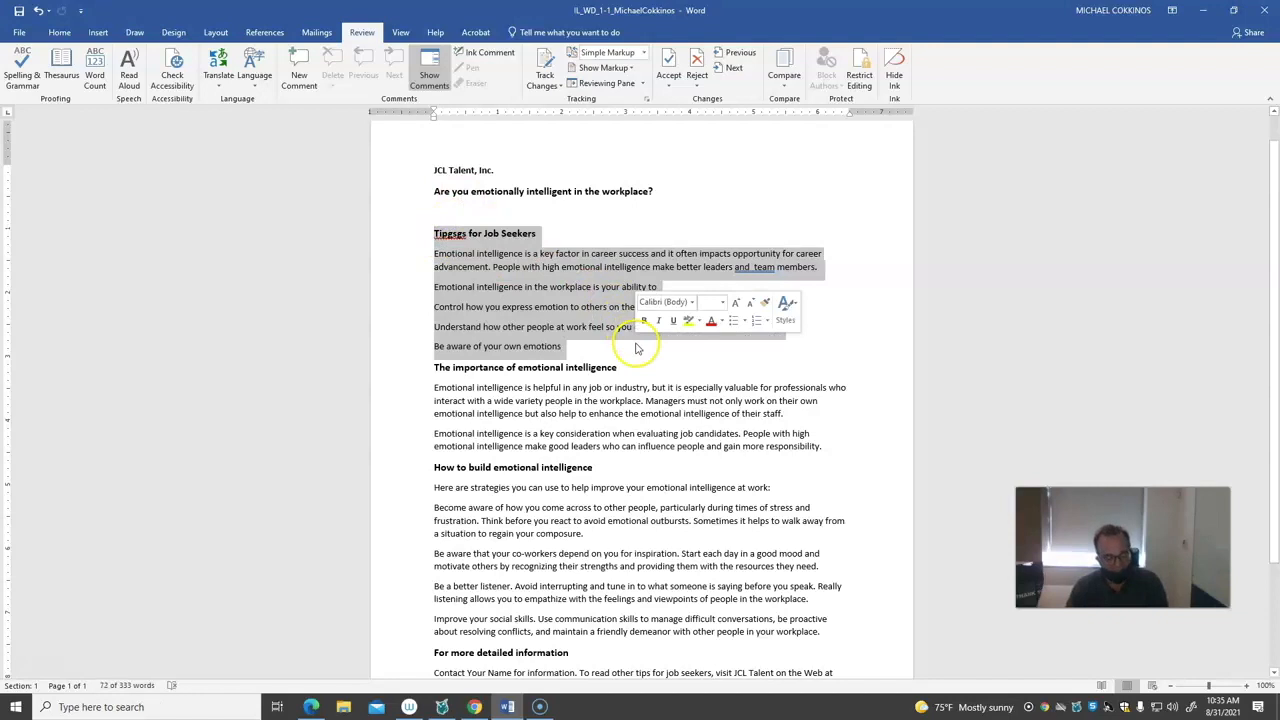
pyautogui.moveTo(430, 467); pyautogui.dragTo(507, 577)
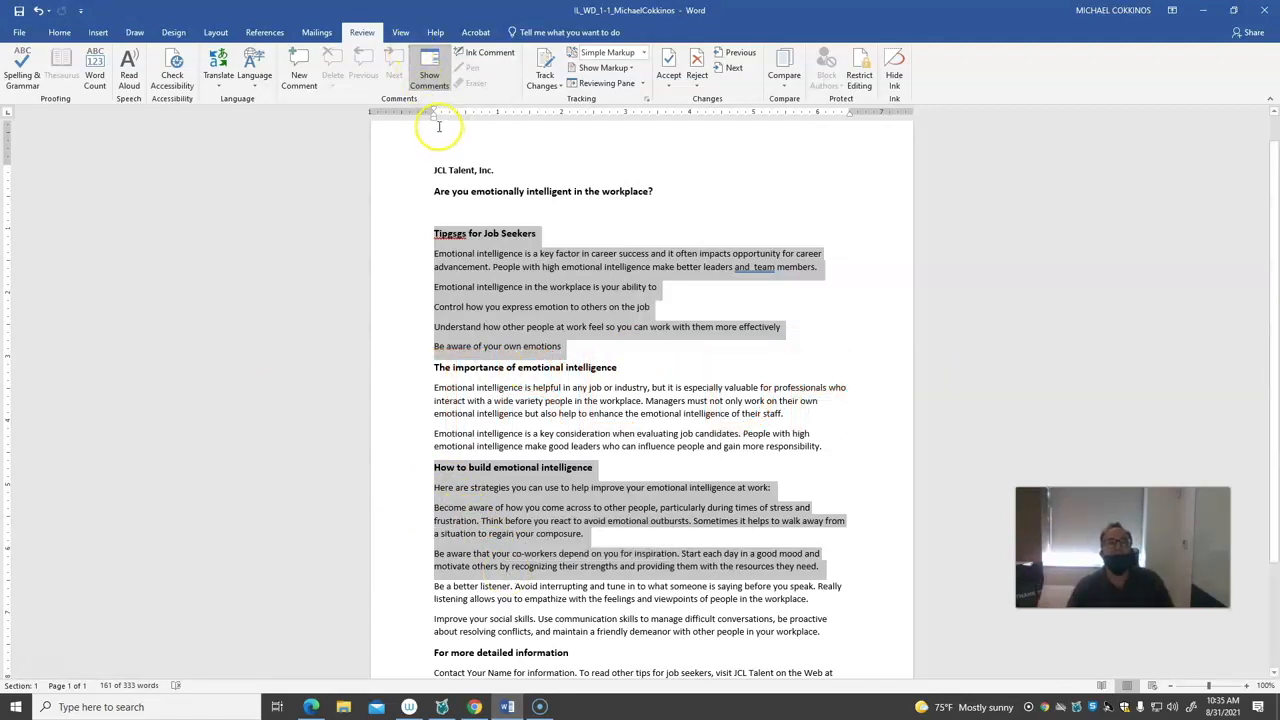
pyautogui.moveTo(434, 114)
pyautogui.mouseDown()
pyautogui.moveTo(475, 128)
pyautogui.moveTo(466, 133)
pyautogui.mouseUp()
pyautogui.moveTo(849, 114); pyautogui.dragTo(818, 120)
pyautogui.moveTo(818, 120); pyautogui.dragTo(749, 120)
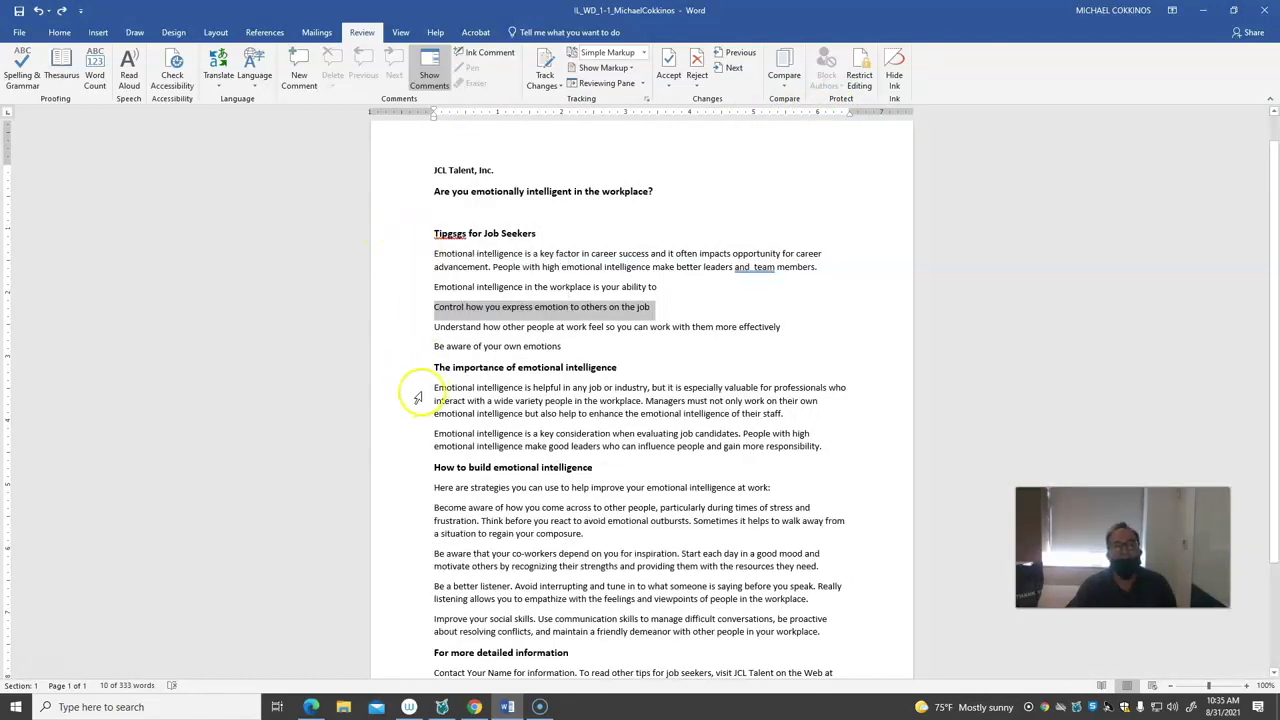
# Select the first line below "The importance of emotional intelligence", and select the whole first paragraph under the "for Job Seekers" heading
pyautogui.click(417, 397)
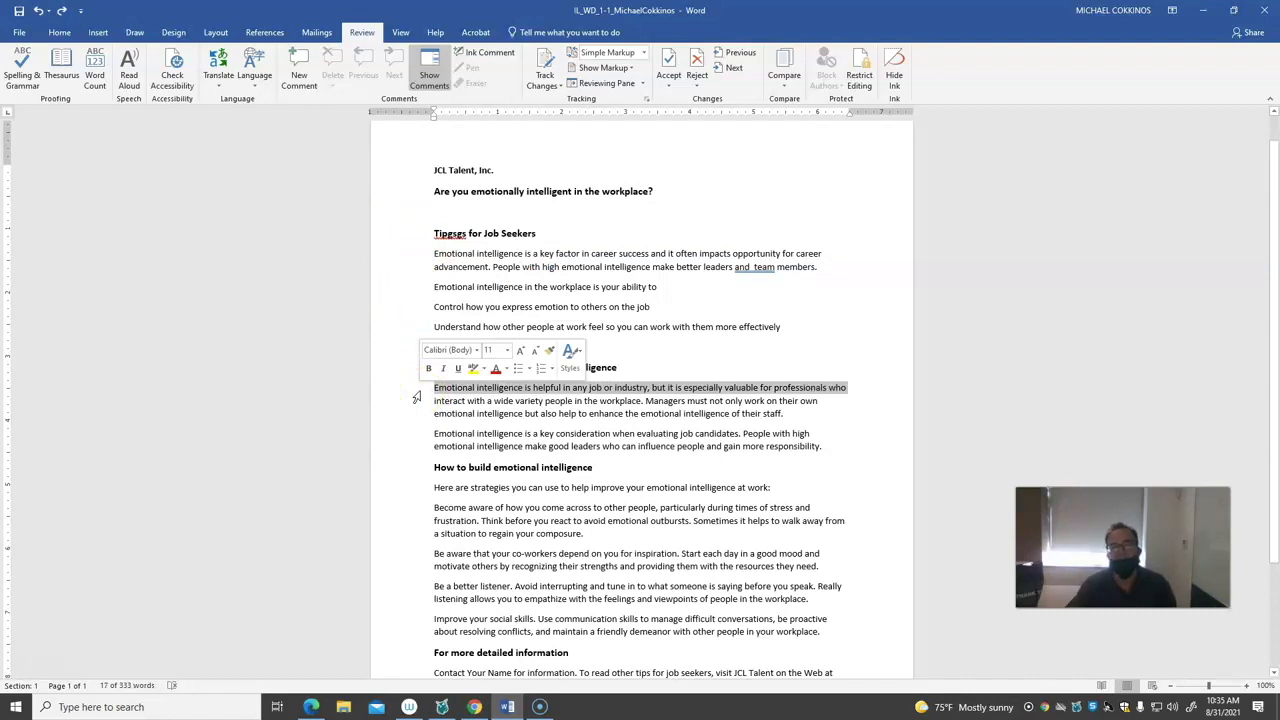
pyautogui.doubleClick(393, 267)
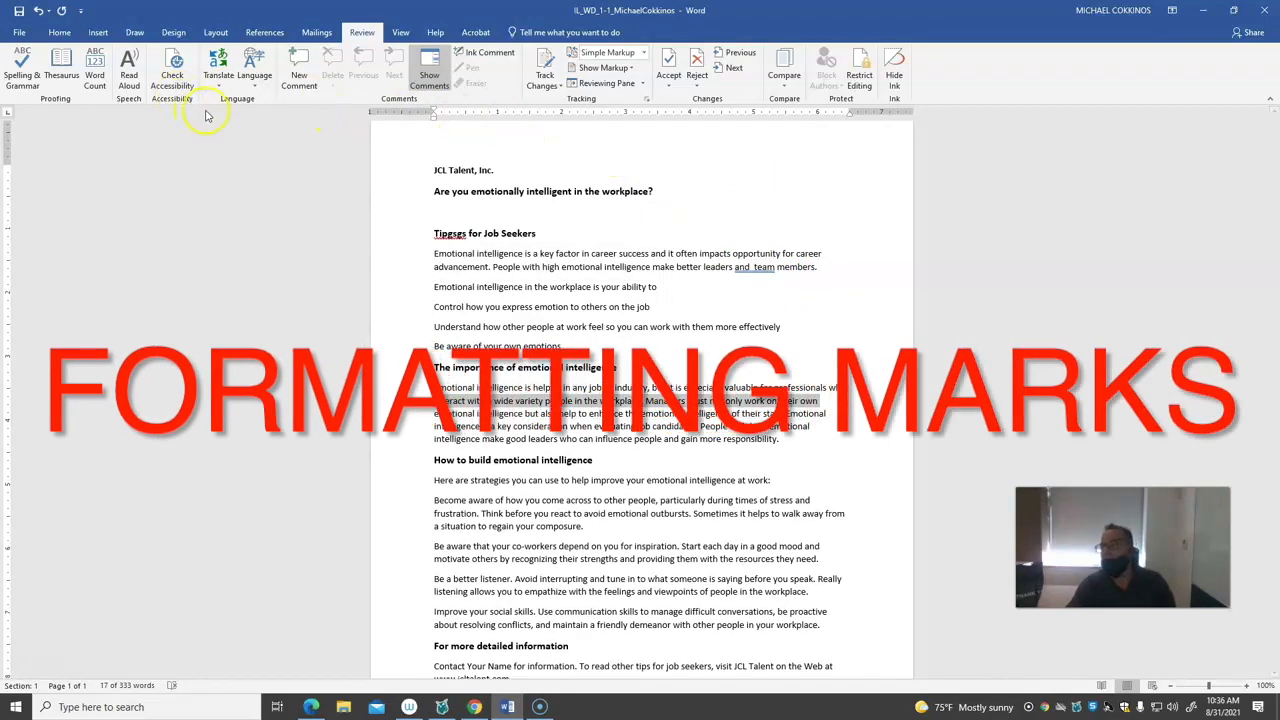
# Show the formatting marks and insert spaces, tabs and blank paragraphs around the company name and the "for Job Seekers" heading
pyautogui.click(62, 33)
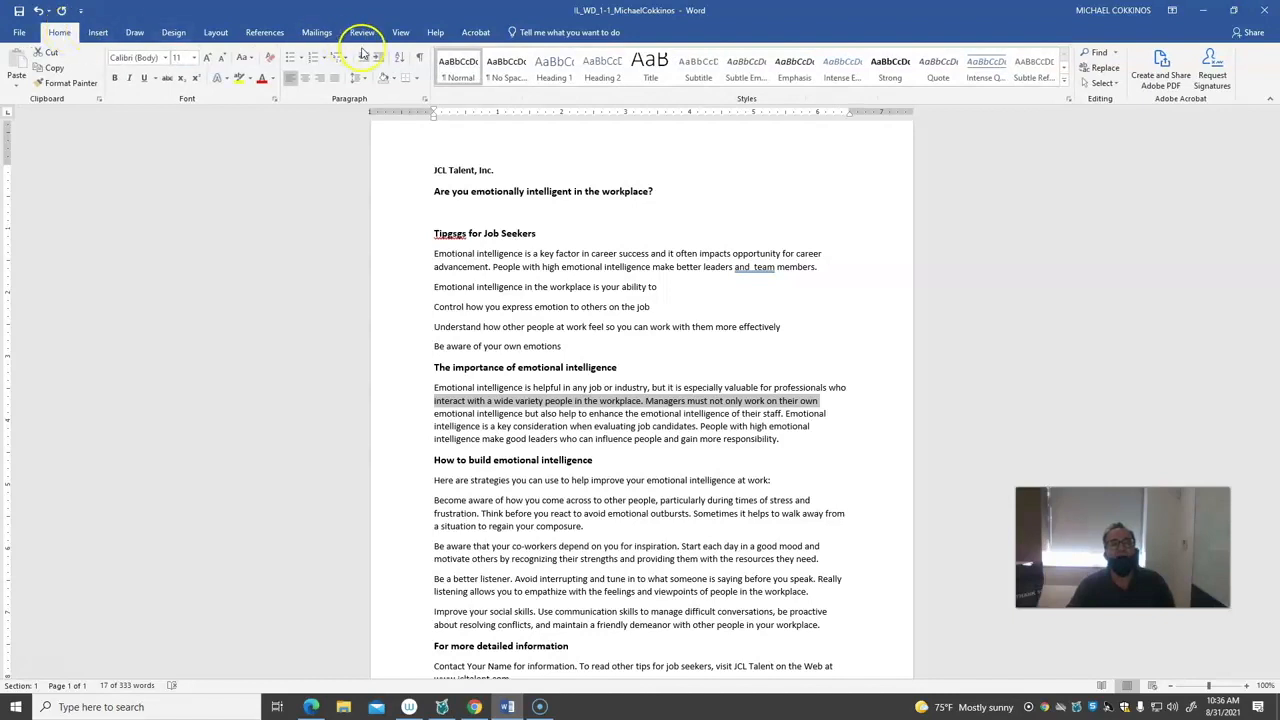
pyautogui.click(420, 60)
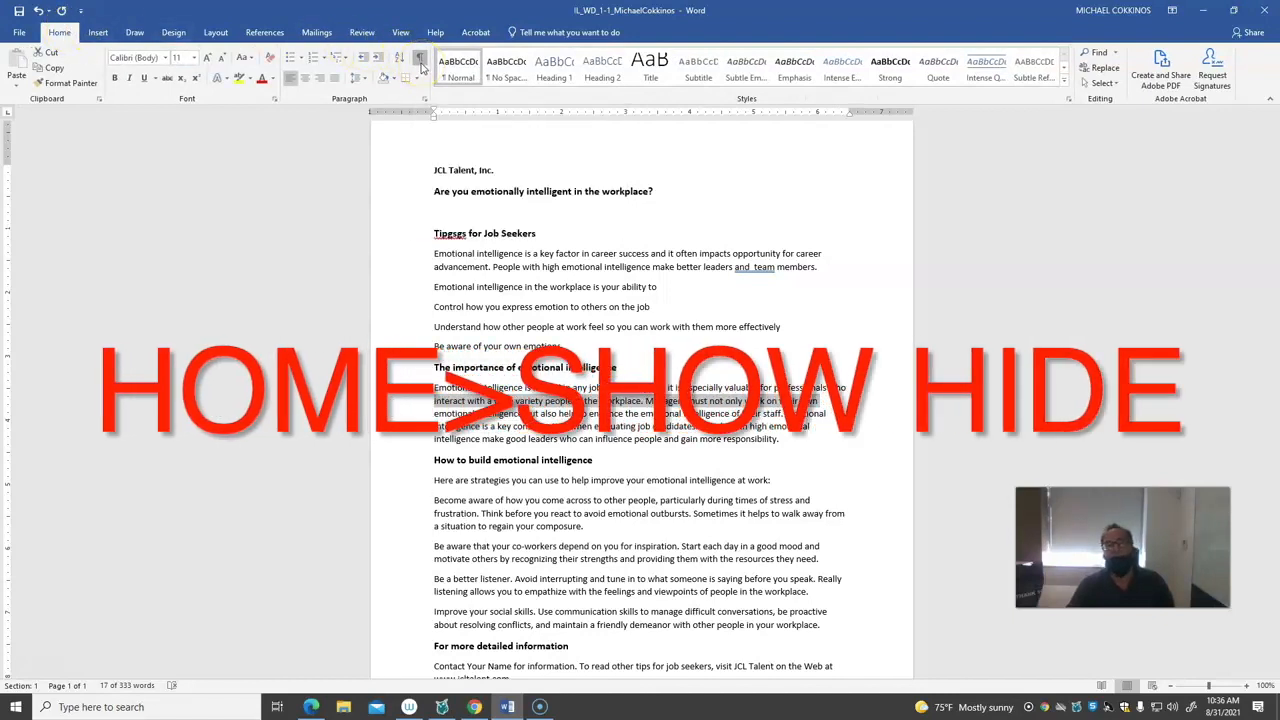
pyautogui.click(433, 170)
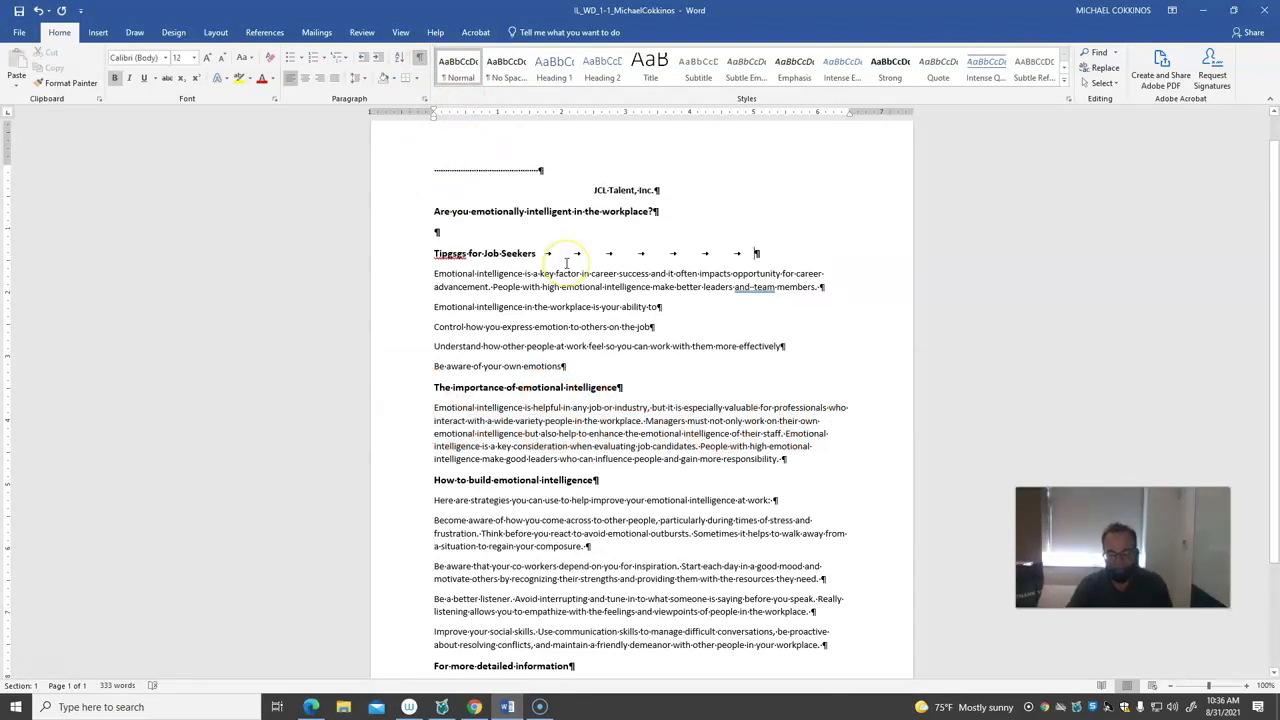
pyautogui.press('Return')
pyautogui.press('Return')
pyautogui.press('Return')
pyautogui.press('Return')
pyautogui.press('Return')
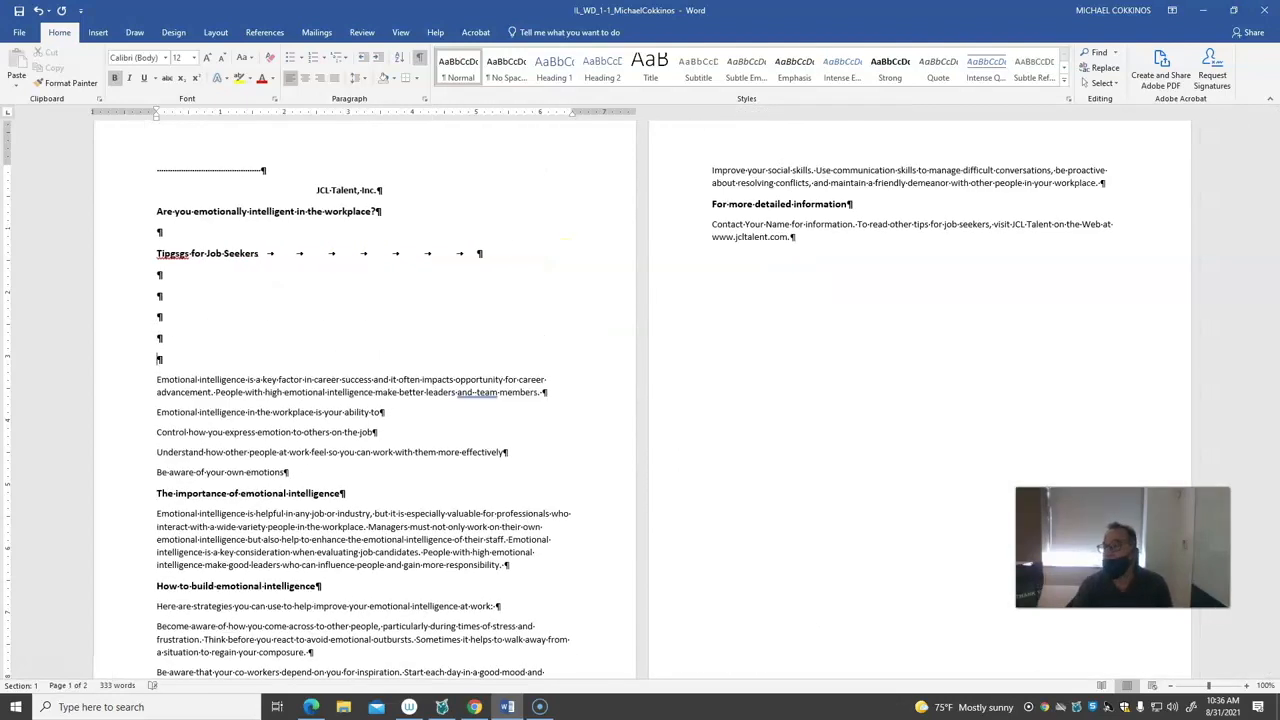
# Toggle the formatting marks off and on to compare the document views, ending with the marks hidden
pyautogui.click(420, 60)
pyautogui.click(420, 60)
pyautogui.click(420, 60)
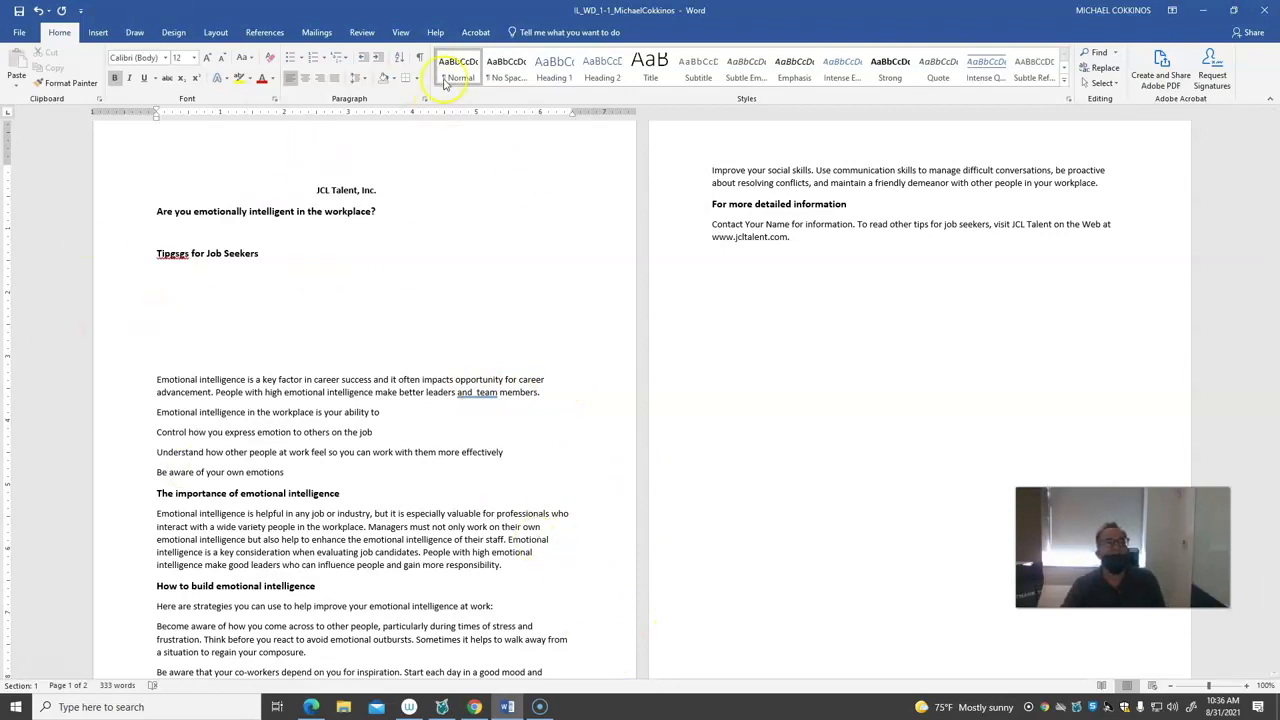
pyautogui.click(420, 58)
pyautogui.click(420, 58)
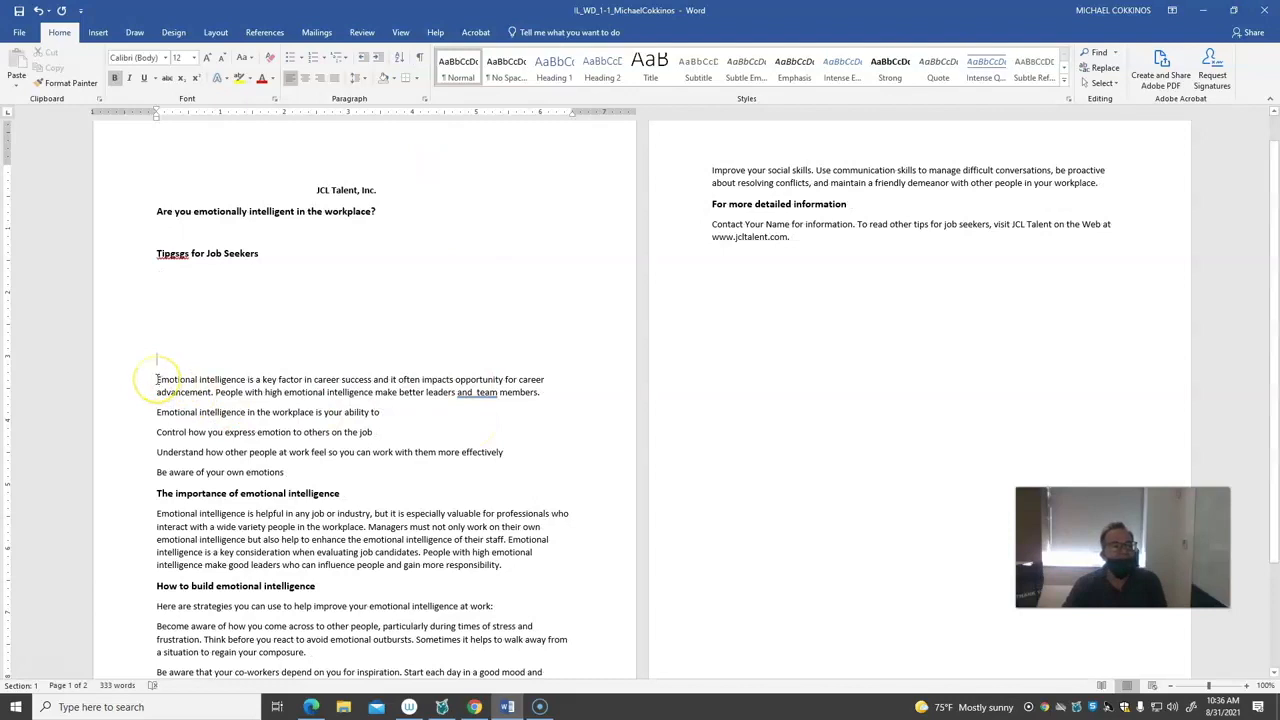
# Indent the first line of the first tips paragraph, inspect it with formatting marks shown and hidden, and remove the indent
pyautogui.click(157, 379)
pyautogui.press('Tab')
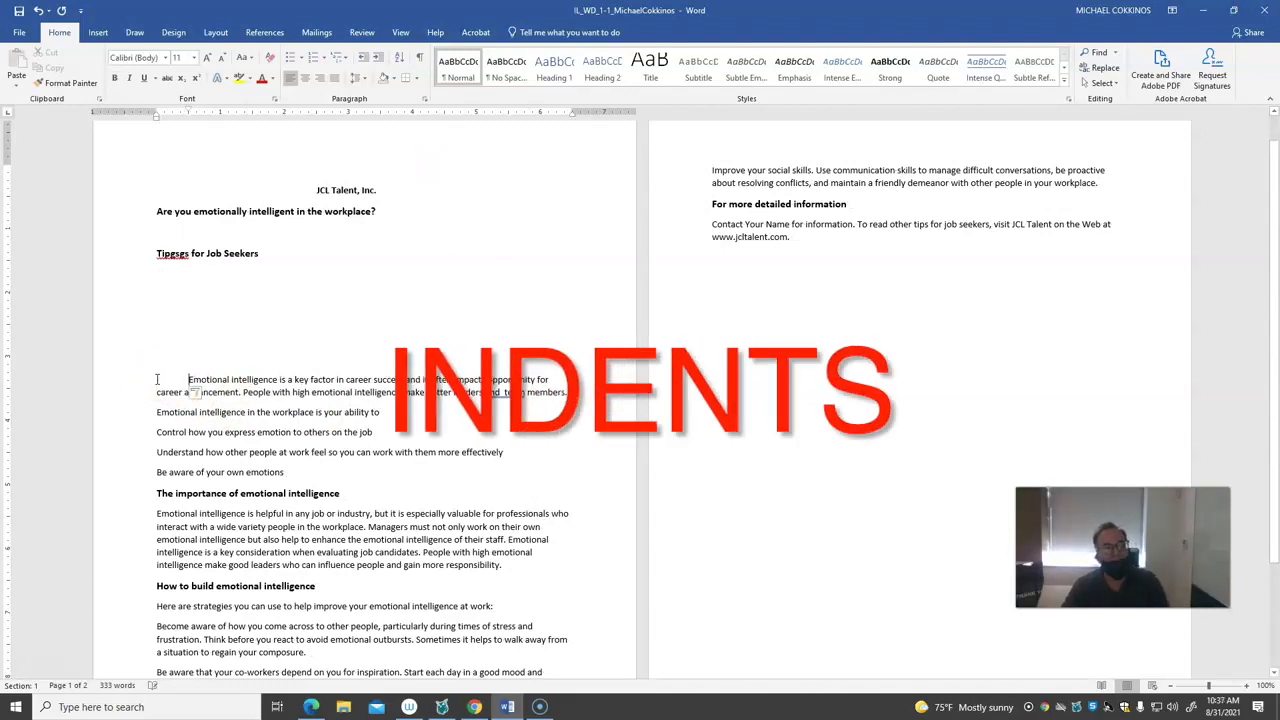
pyautogui.click(421, 59)
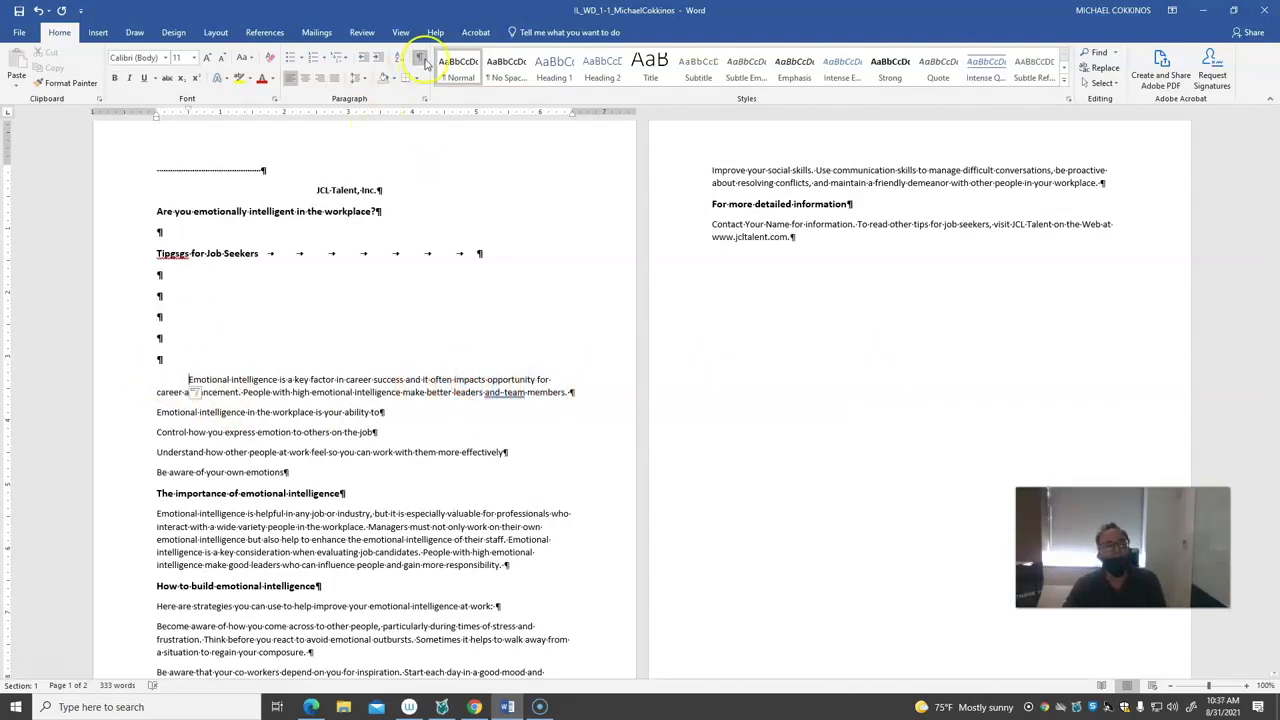
pyautogui.click(421, 58)
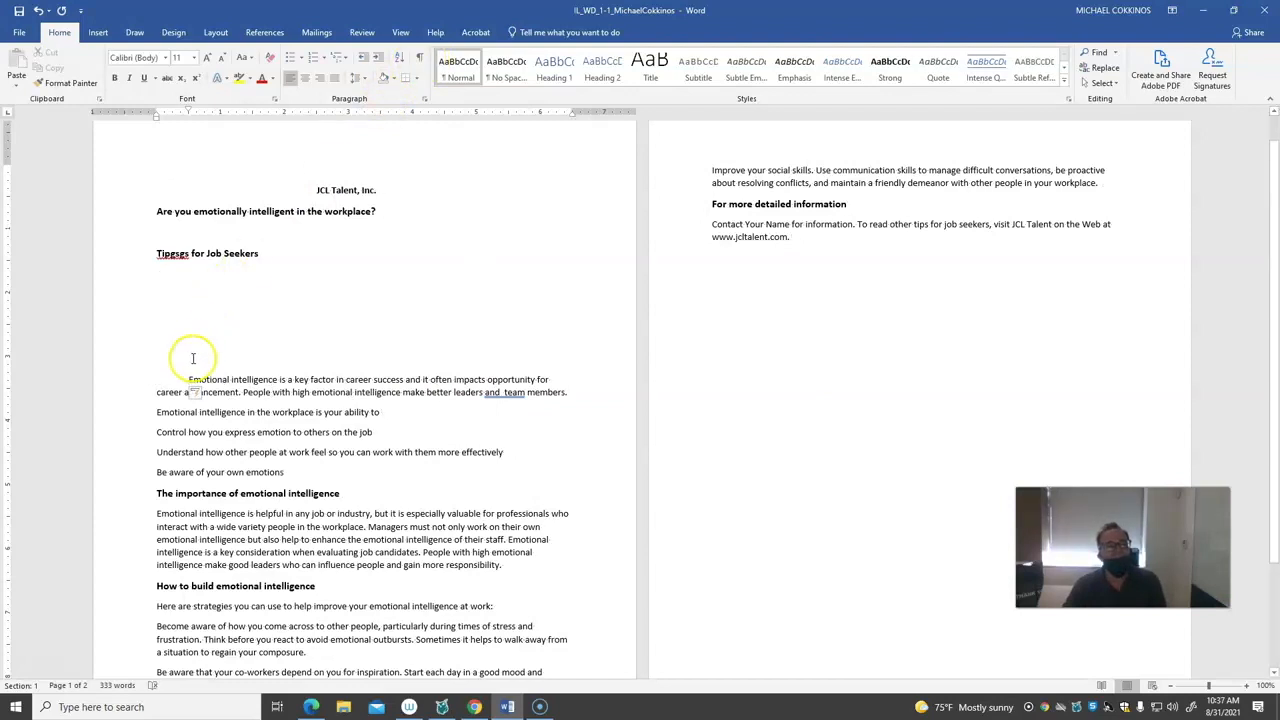
pyautogui.press('BackSpace')
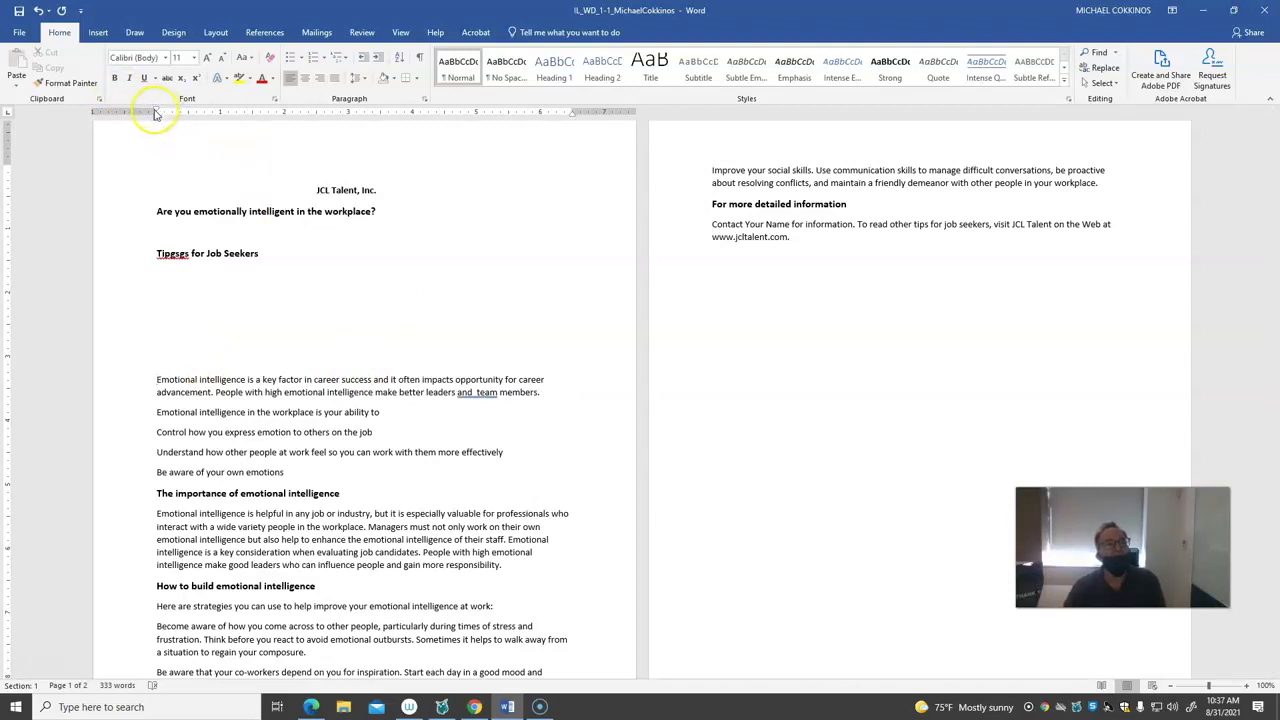
# Set the first tips paragraph's first-line indent to about 1/8 inch on the ruler and add a paragraph of random filler text after it
pyautogui.moveTo(157, 111); pyautogui.dragTo(167, 113)
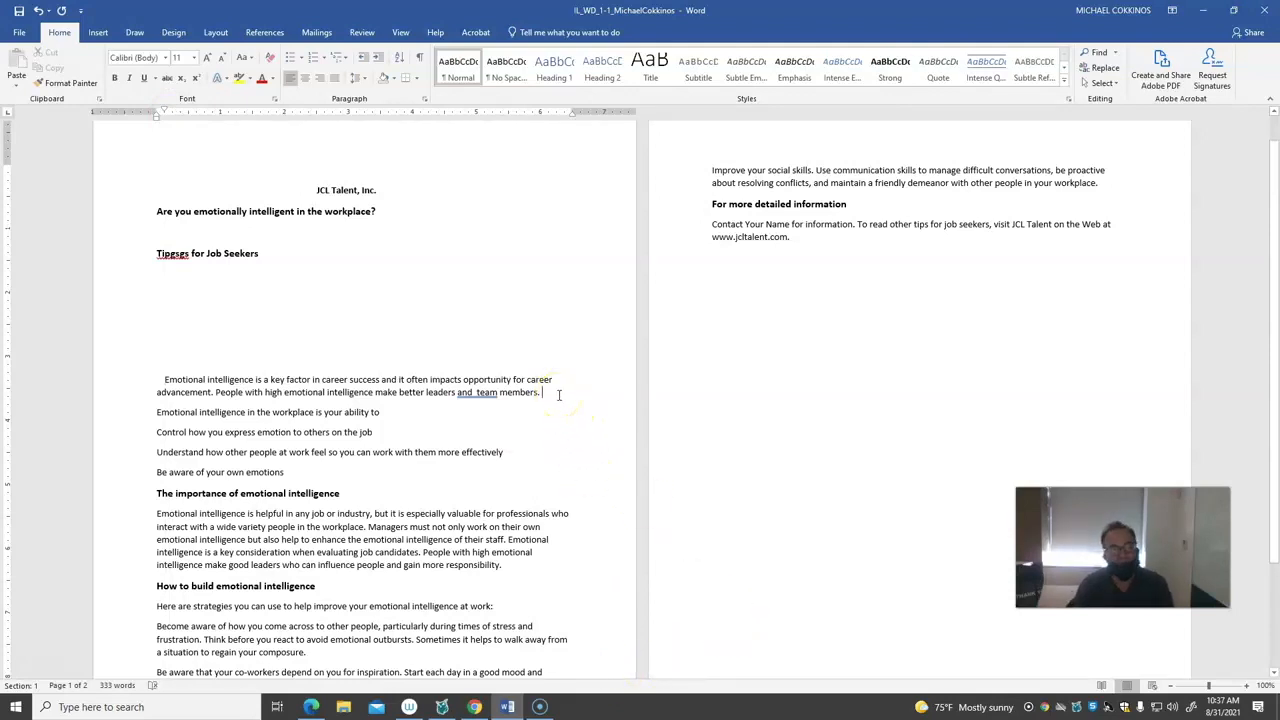
pyautogui.press('Return')
pyautogui.write('dsgsdklfsdlghsioehgioSGHPIUsghiSGHDUISDGUISDGHIUsdgiuSDGIOusgidUSGDIsdgioSUDGIsudgSUIDGOIsdugSIODUGsuiodgSUIODGsuiodgioSDGIOUsdgiouSDGIOUsd')
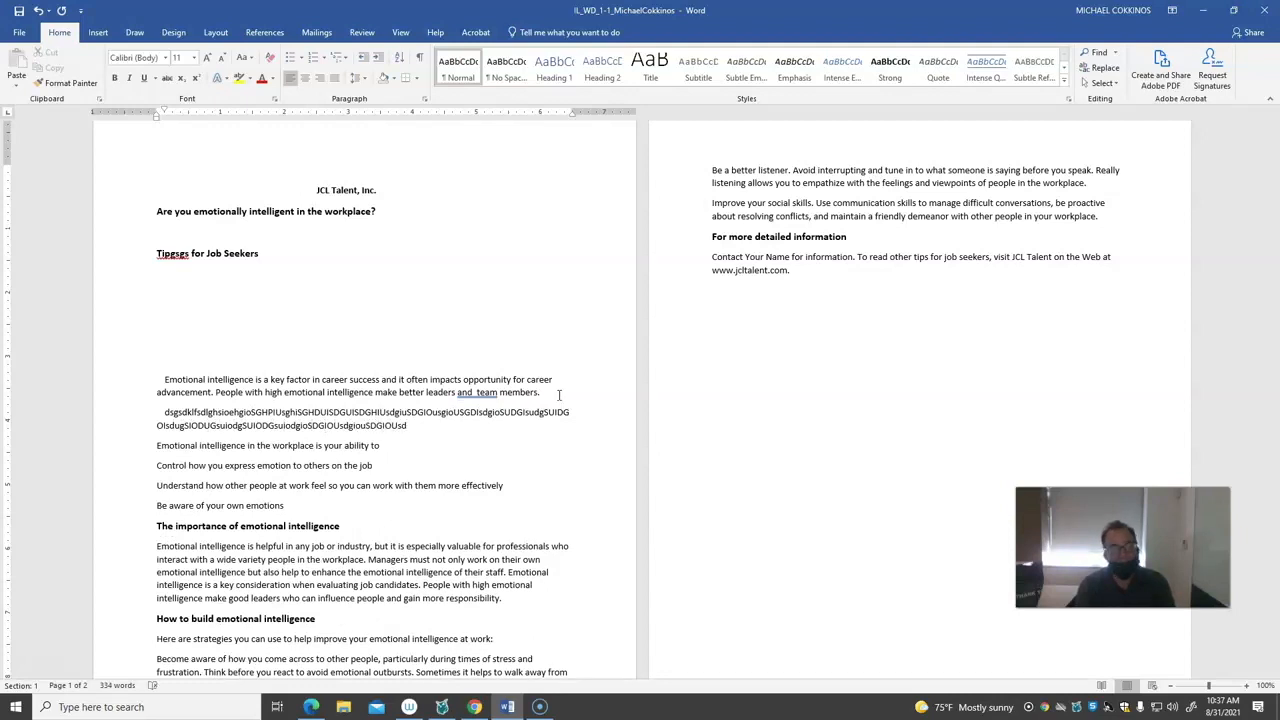
# Add another short paragraph of random filler text, "asdghskdaghsdagh", below the first filler paragraph
pyautogui.press('Return')
pyautogui.write('asdghskdagh')
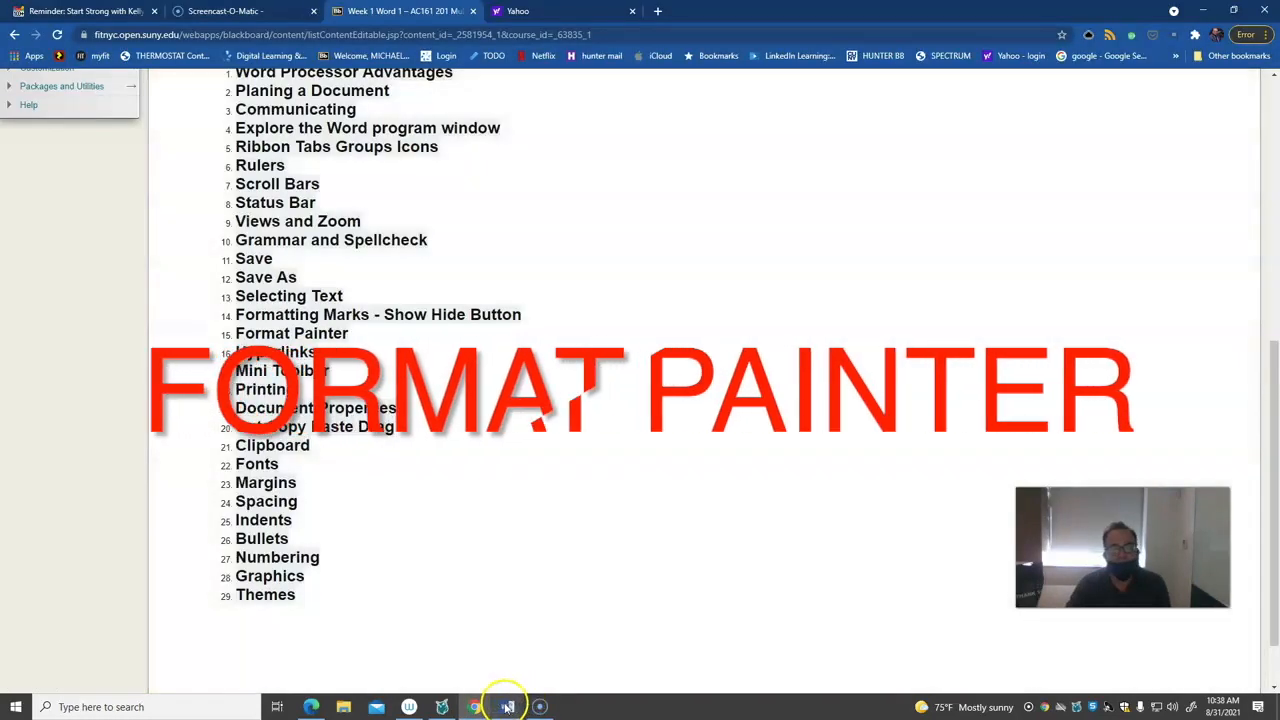
# Switch back to Word, center the heading "The importance of emotional intelligence" and set its font size to 20
pyautogui.click(507, 706)
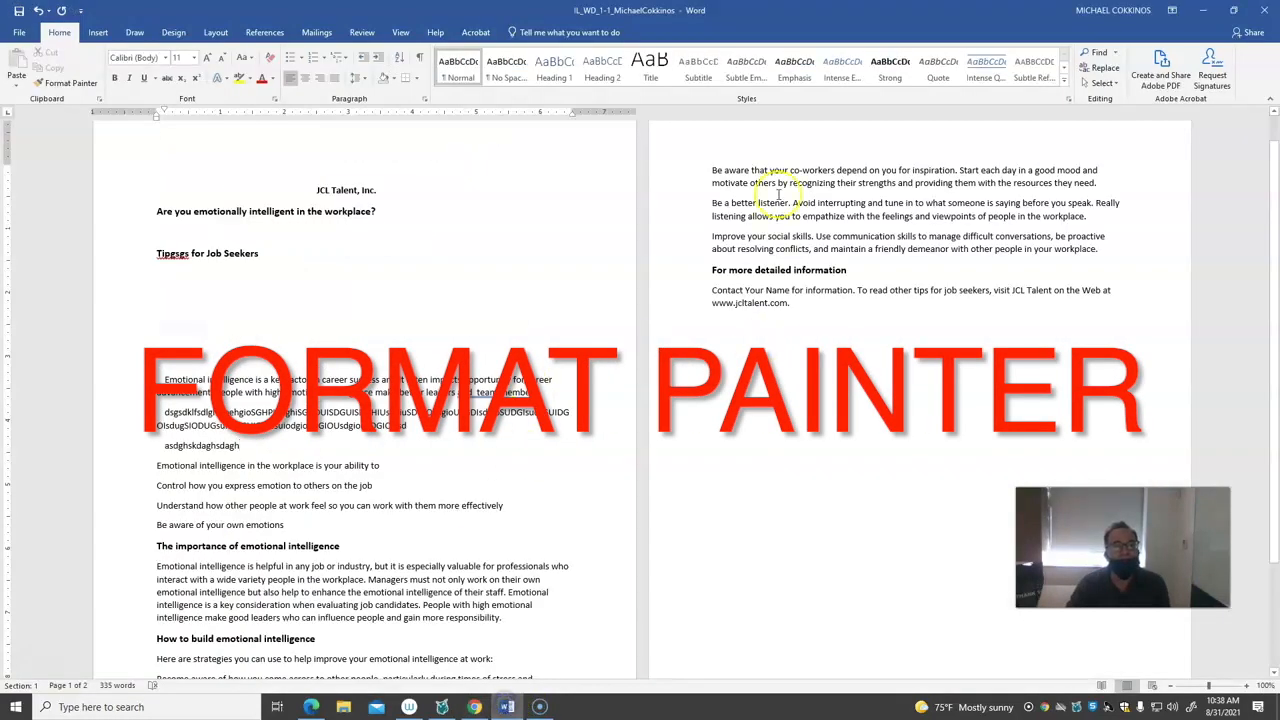
pyautogui.scroll(-3, 290, 420)
pyautogui.scroll(1, 288, 418)
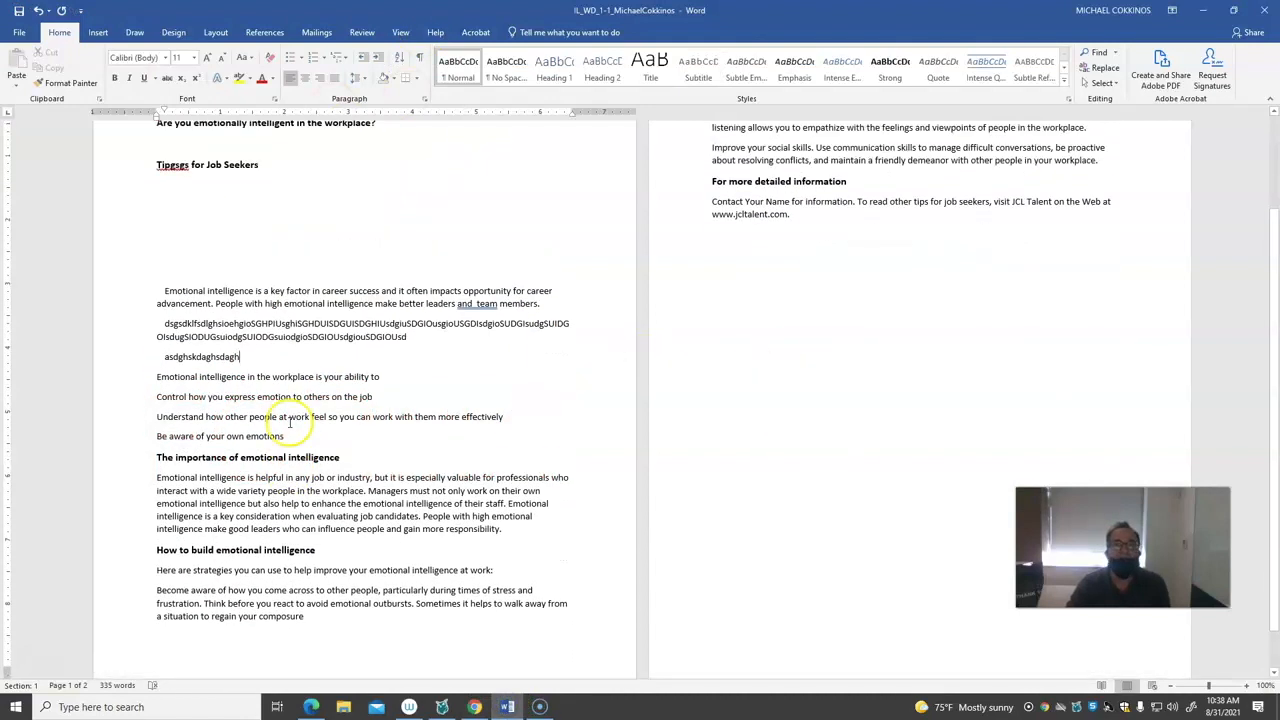
pyautogui.click(141, 480)
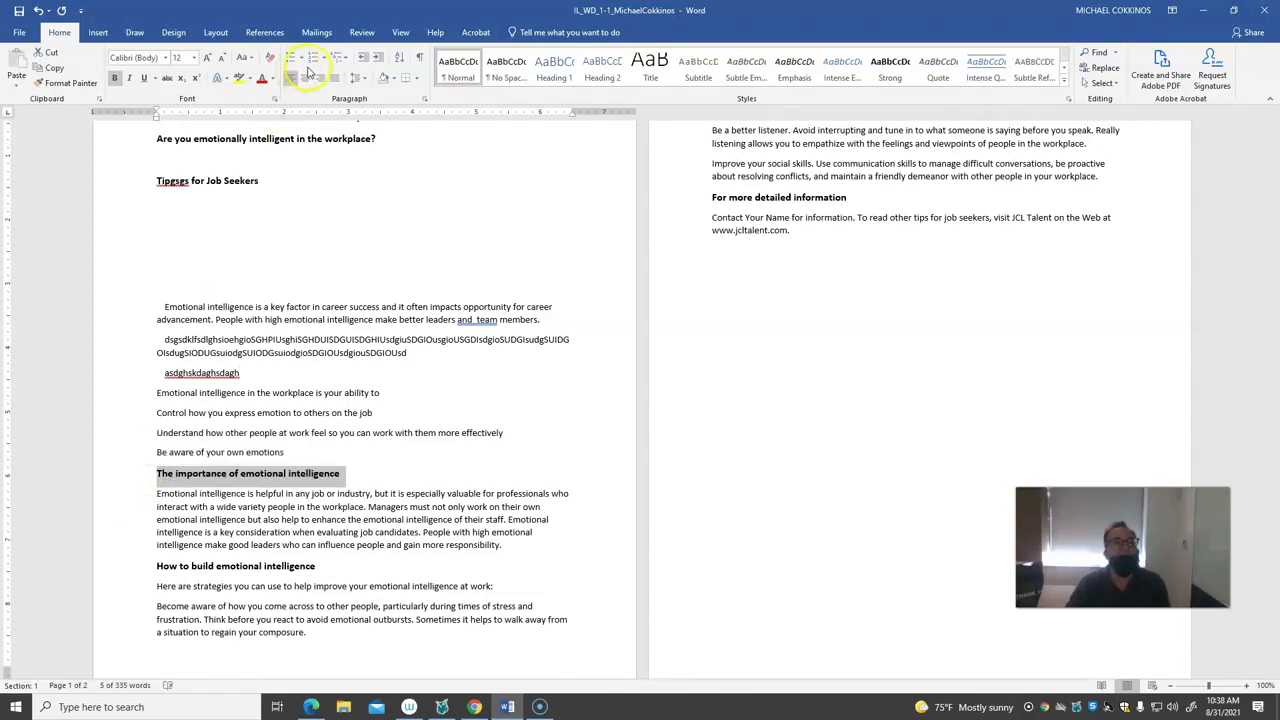
pyautogui.click(305, 78)
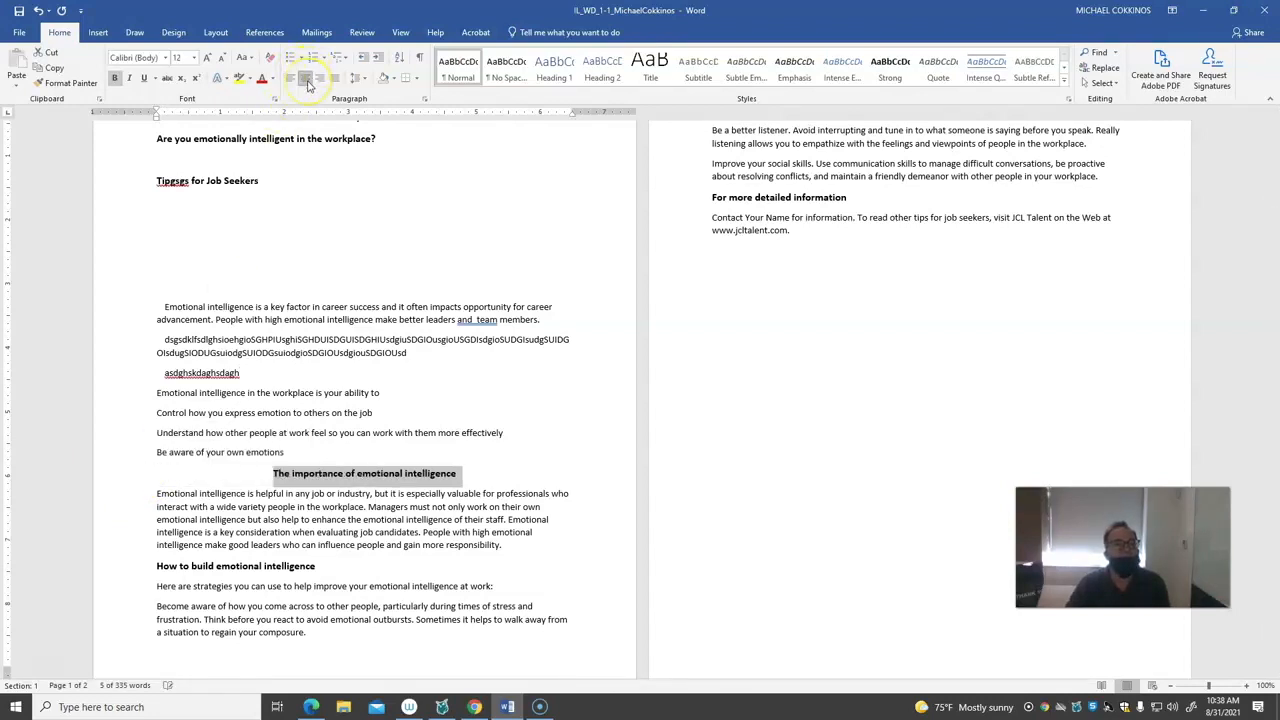
pyautogui.click(193, 57)
pyautogui.click(178, 177)
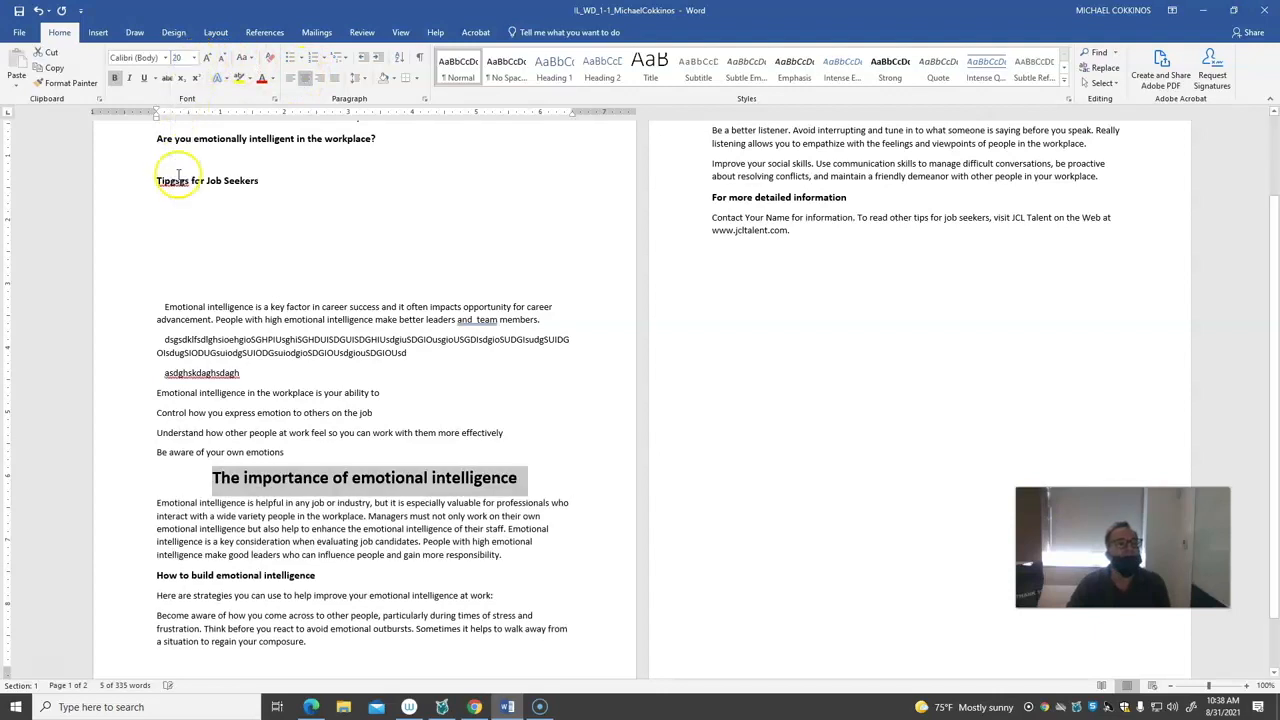
# Make the centered "The importance of emotional intelligence" heading red, italic and underlined, and deselect it
pyautogui.click(272, 85)
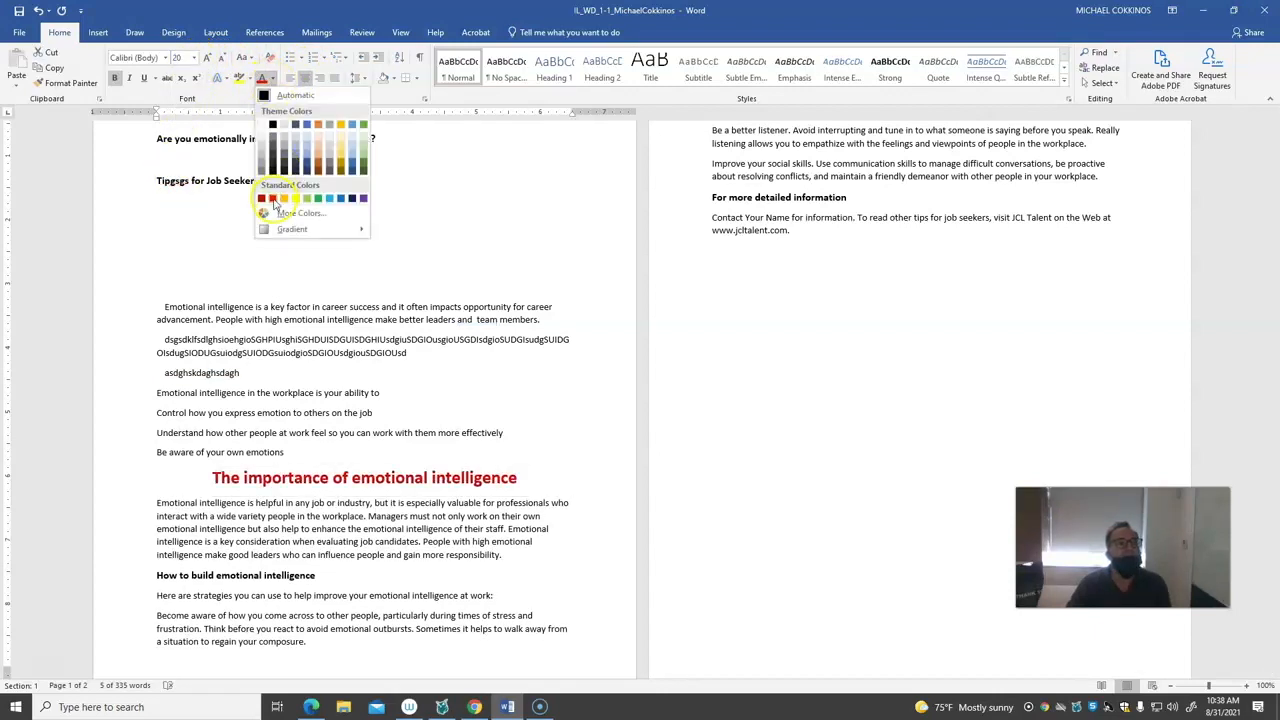
pyautogui.click(271, 196)
pyautogui.click(131, 79)
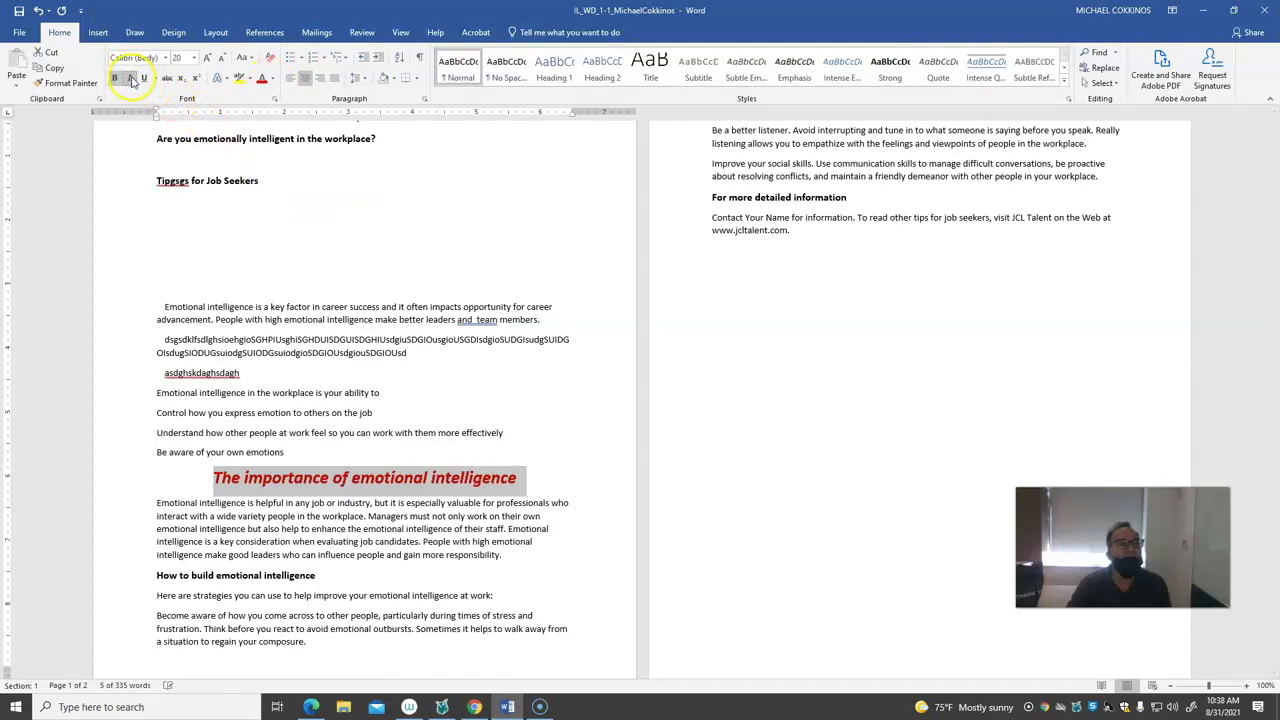
pyautogui.click(147, 82)
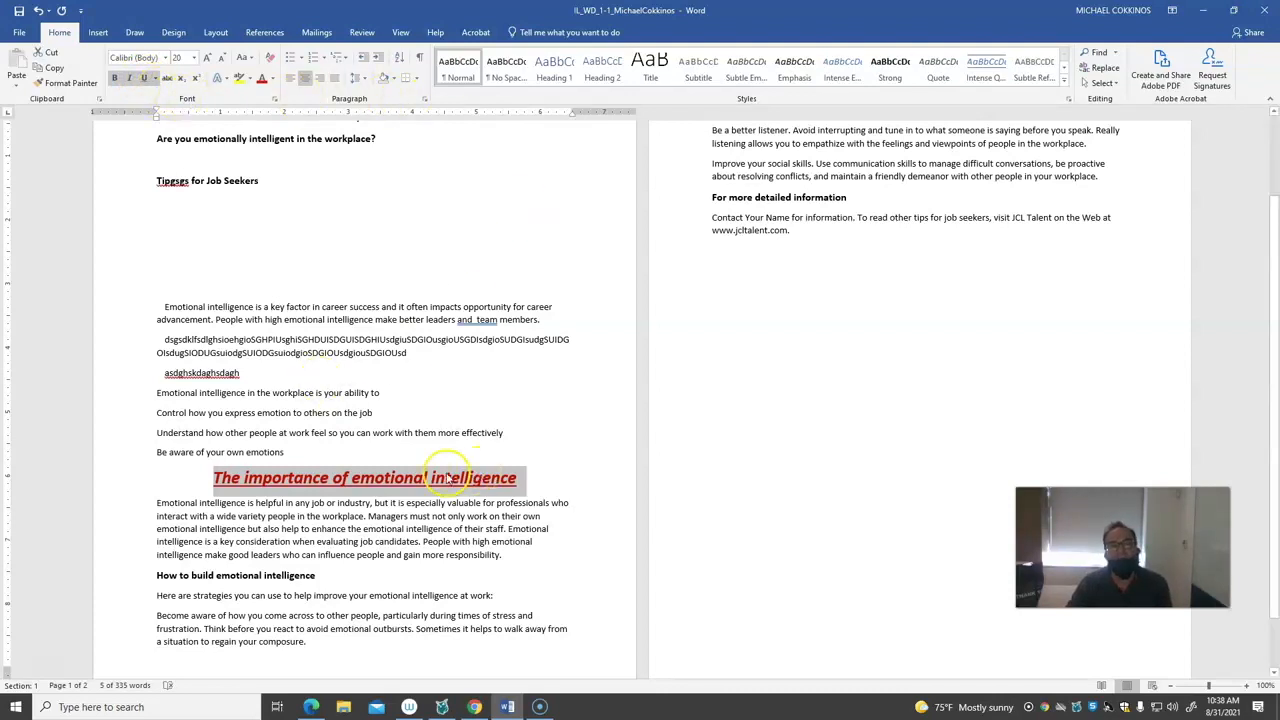
pyautogui.click(421, 543)
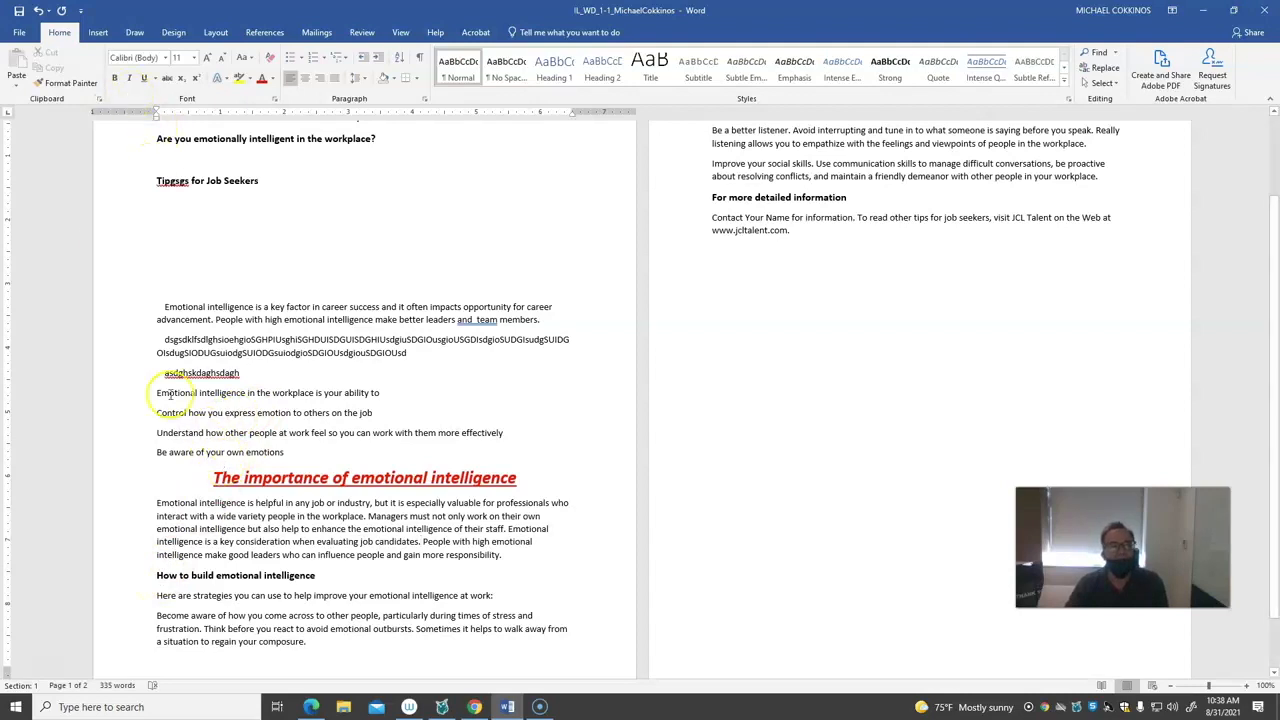
# Copy the red heading's formatting to the heading "How to build emotional intelligence" with Format Painter
pyautogui.click(233, 477)
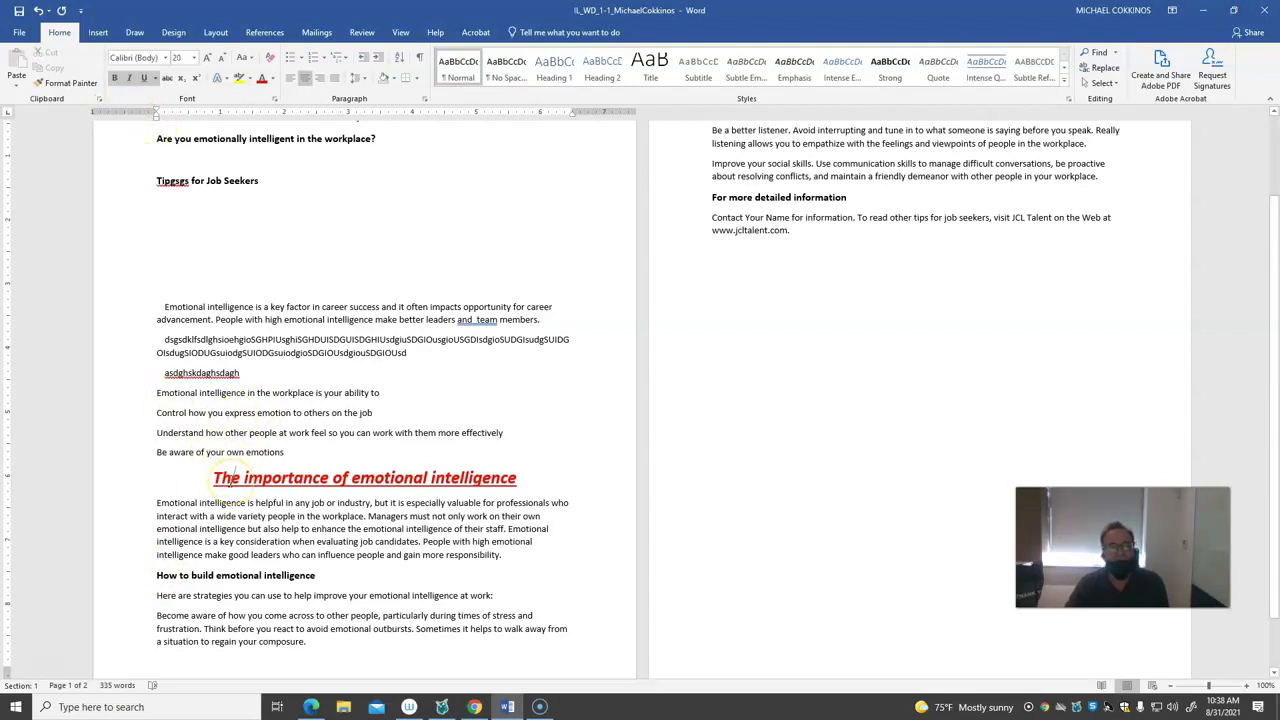
pyautogui.moveTo(229, 479); pyautogui.dragTo(330, 479)
pyautogui.click(80, 86)
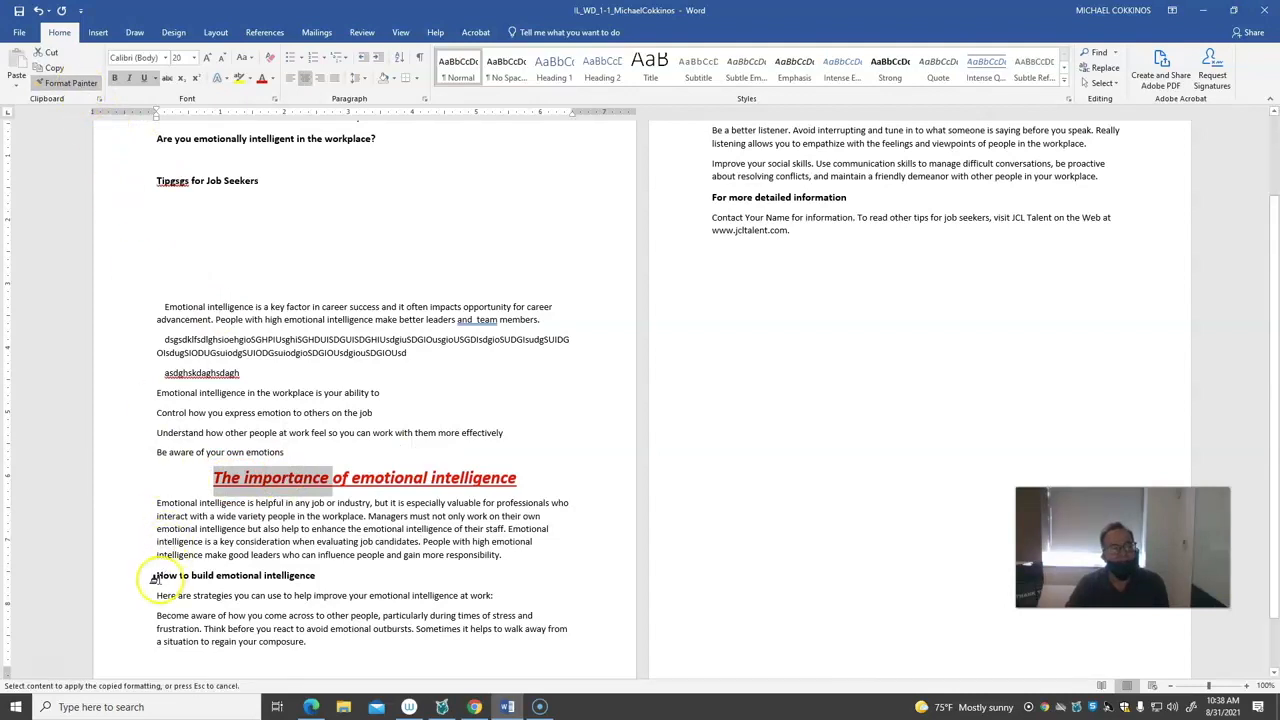
pyautogui.moveTo(151, 578); pyautogui.dragTo(316, 577)
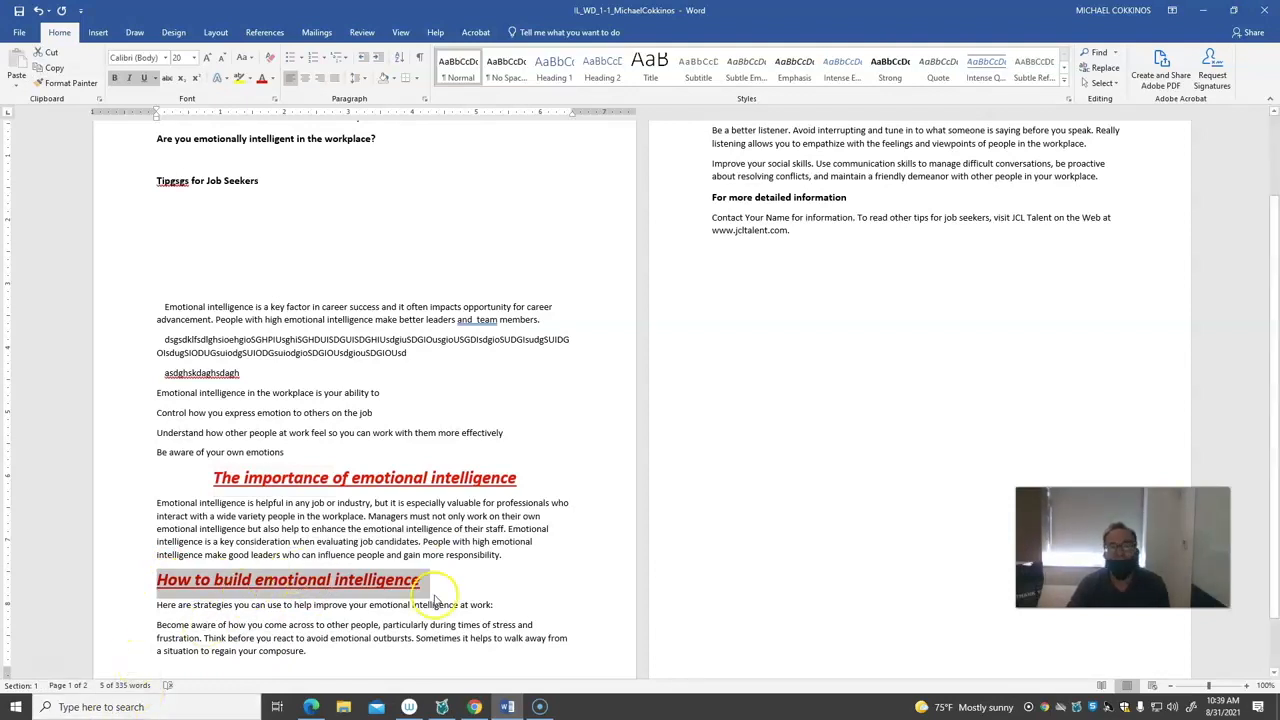
pyautogui.scroll(-1, 435, 595)
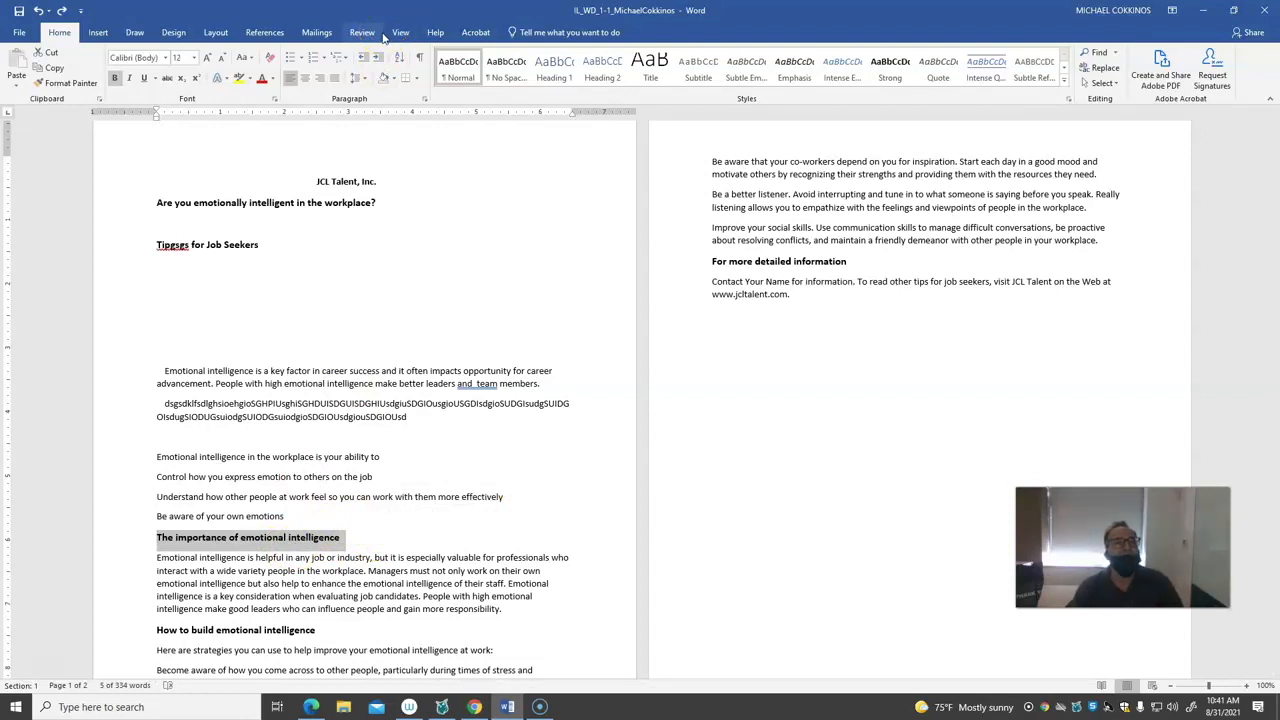
pyautogui.click(98, 33)
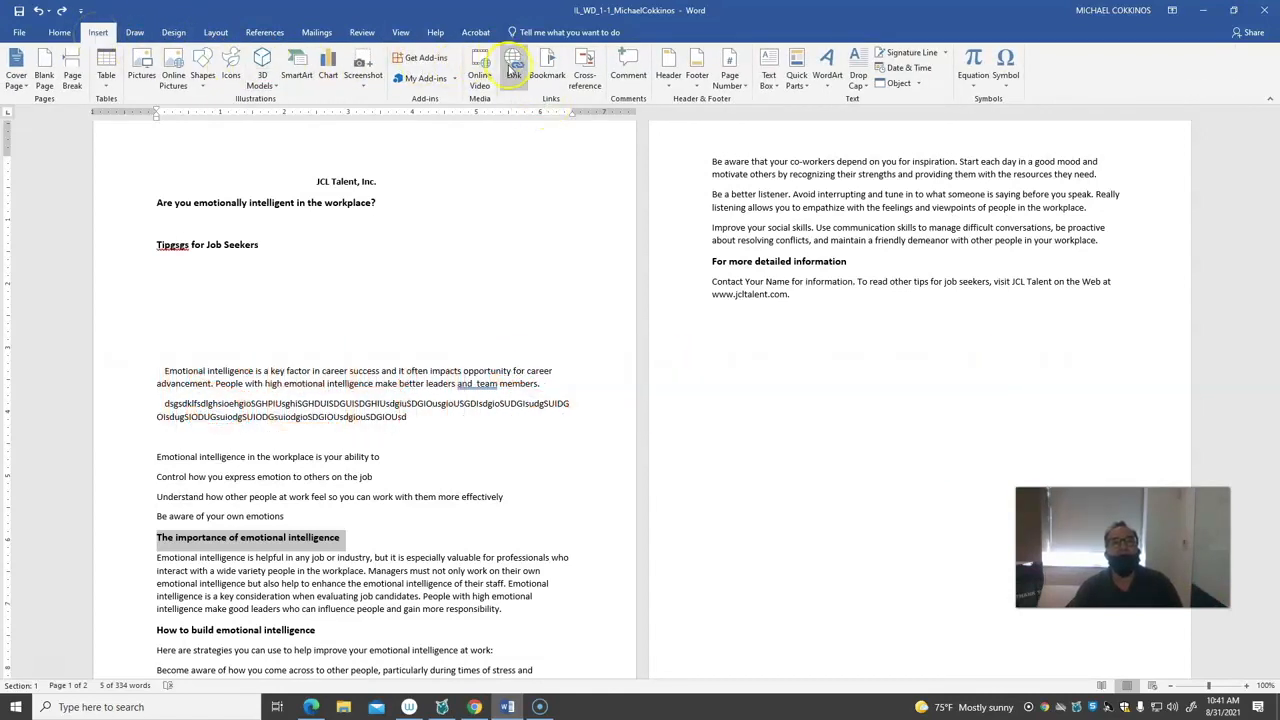
pyautogui.click(513, 72)
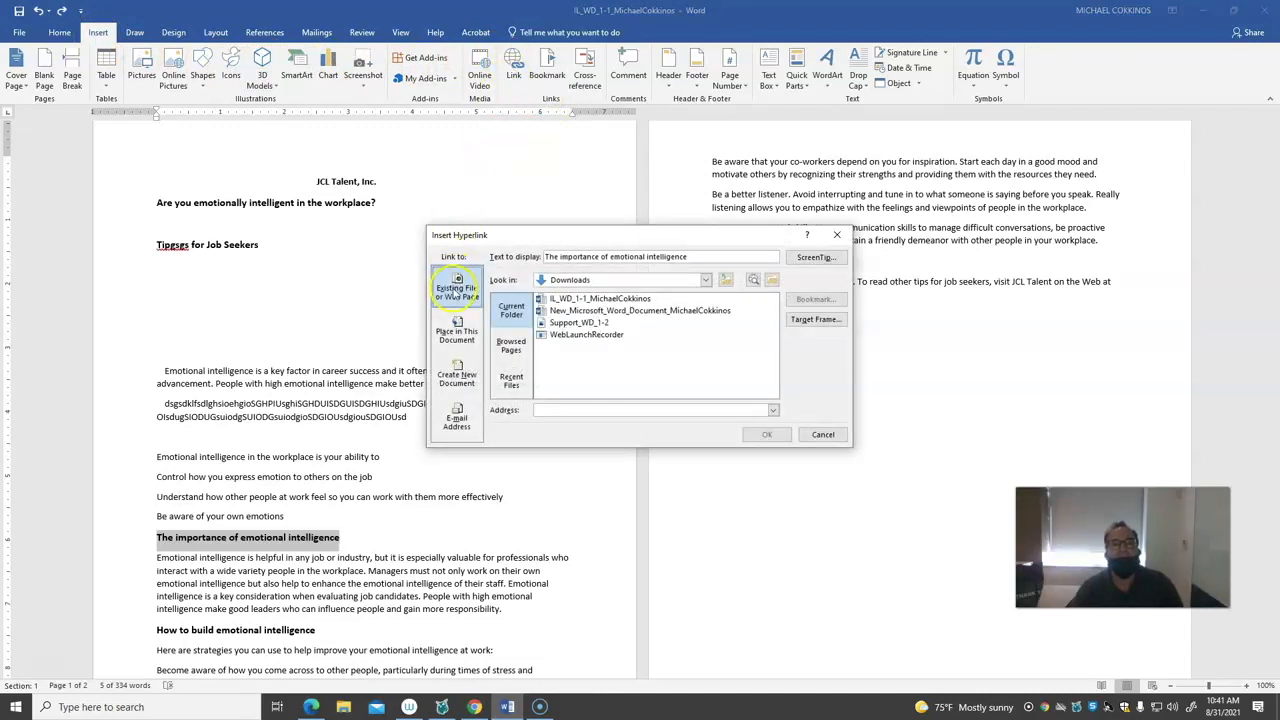
pyautogui.click(461, 429)
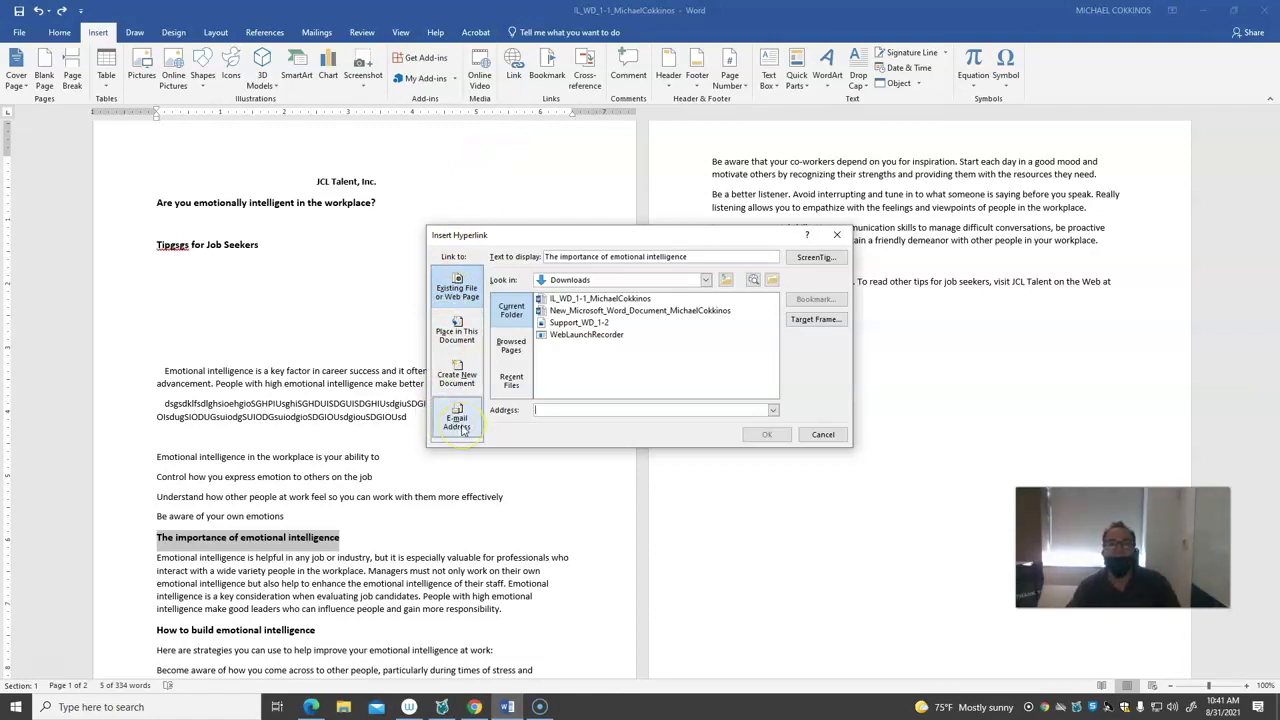
pyautogui.click(469, 389)
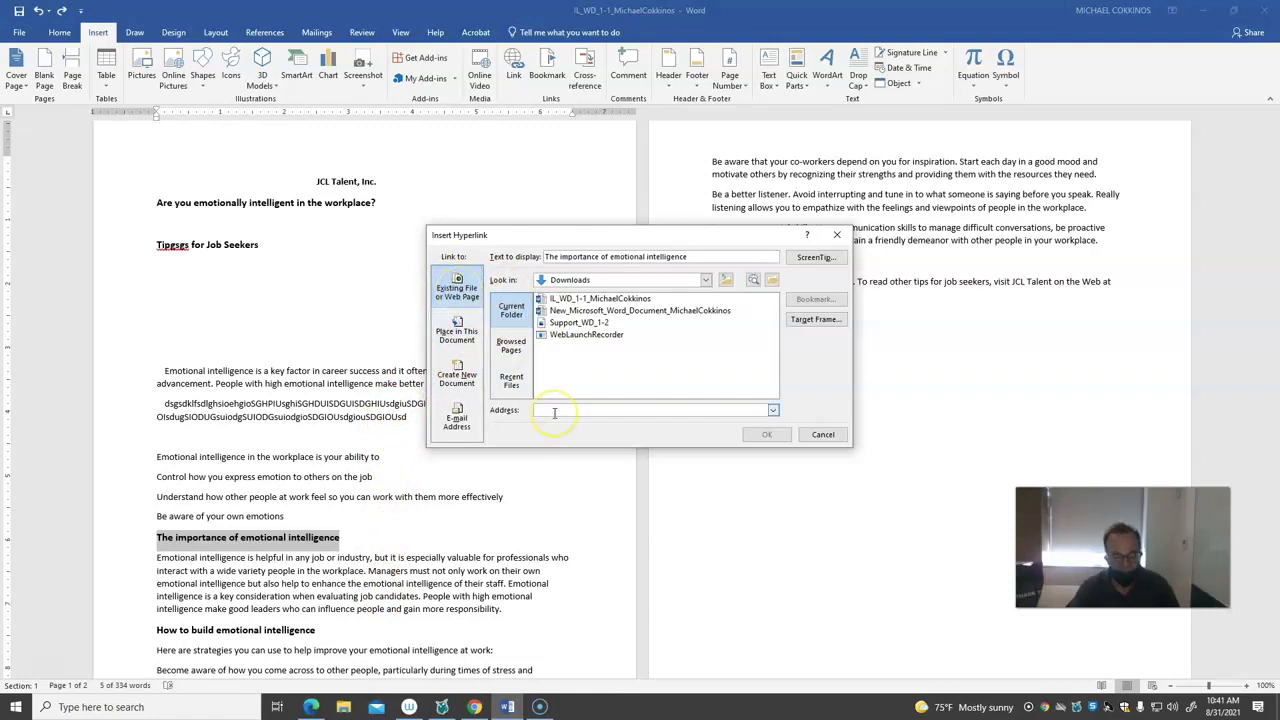
pyautogui.write('www.fitnyc.edu')
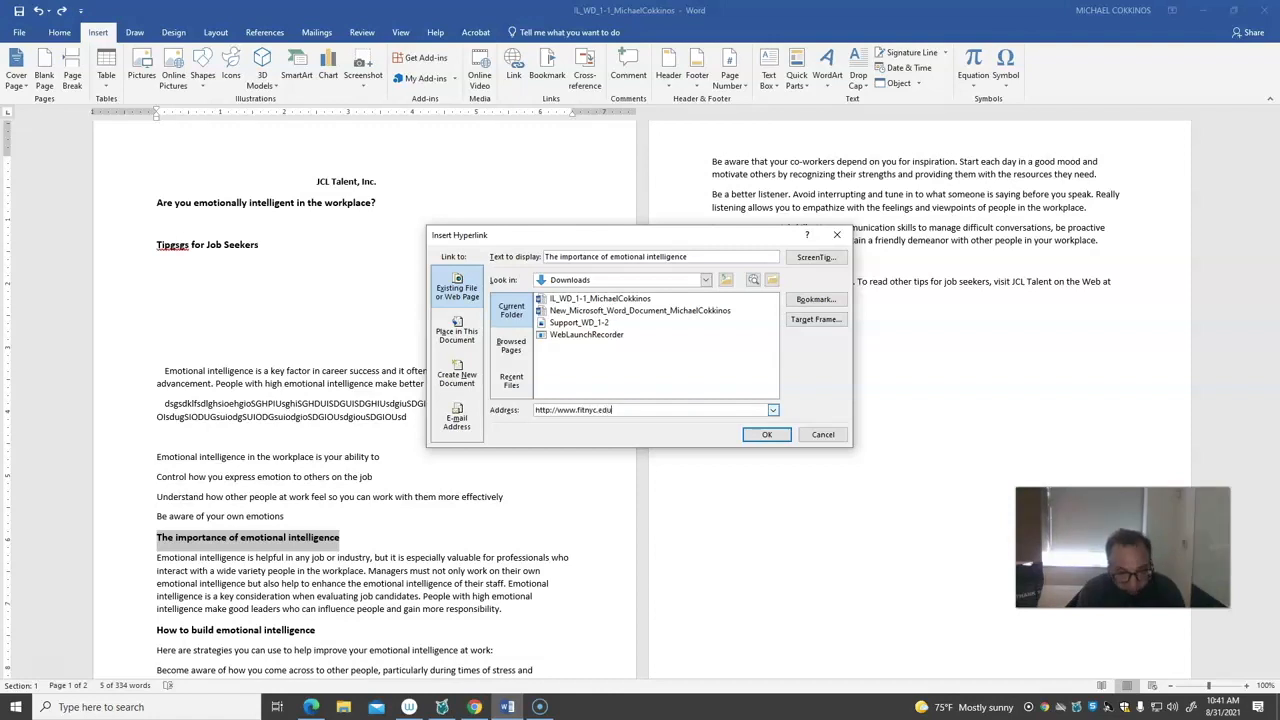
pyautogui.click(766, 434)
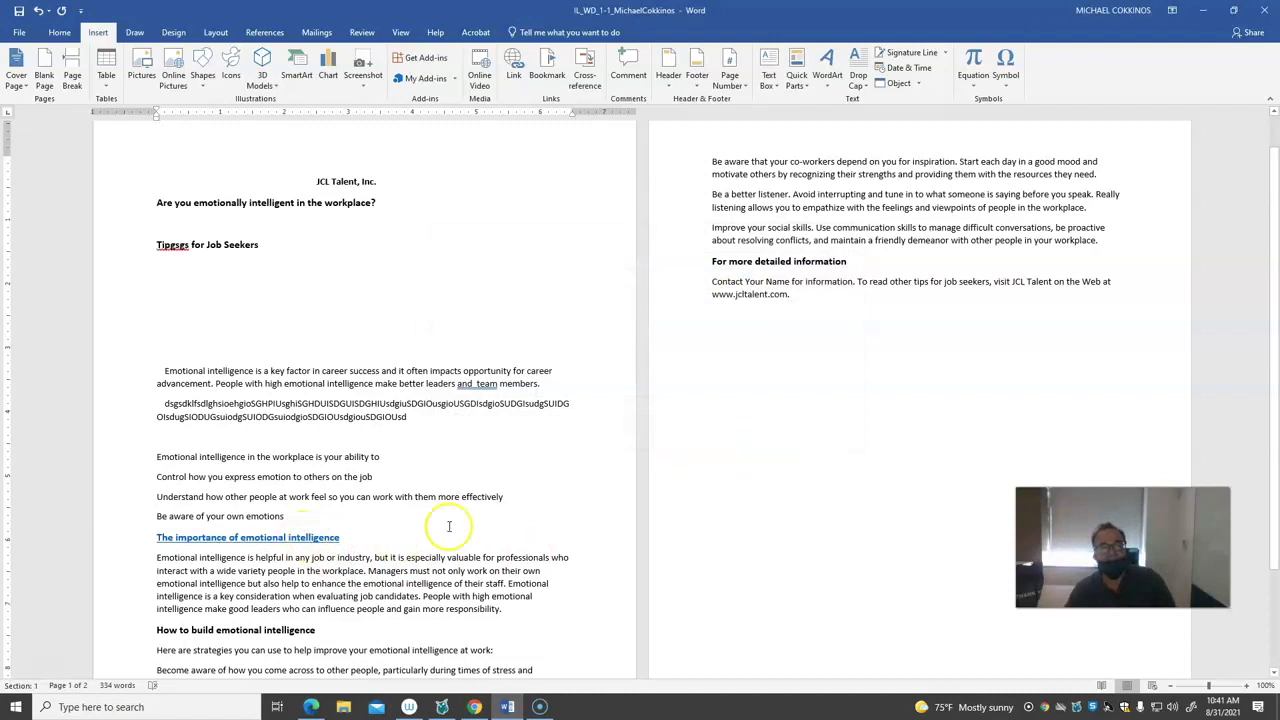
# Follow the heading's hyperlink to check the website, view the MindTap project page and return to the Word document
pyautogui.click(310, 518)
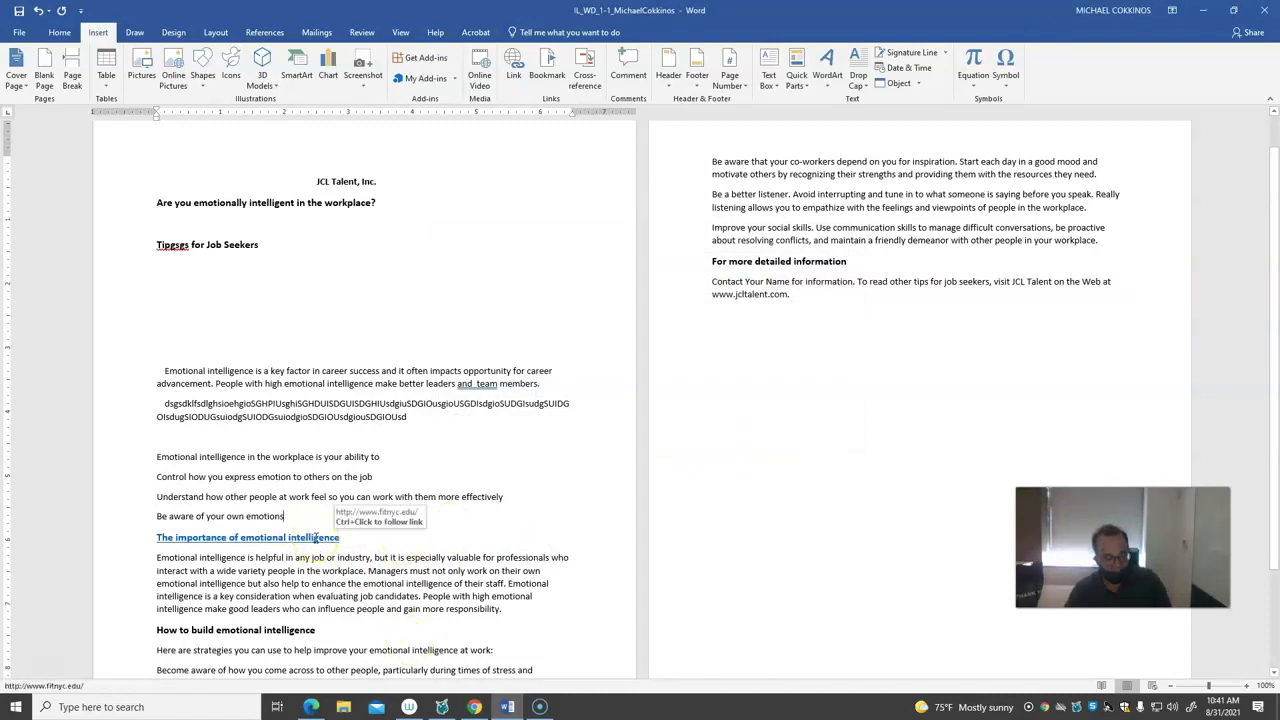
pyautogui.keyDown('ctrl'); pyautogui.click(316, 540); pyautogui.keyUp('ctrl')
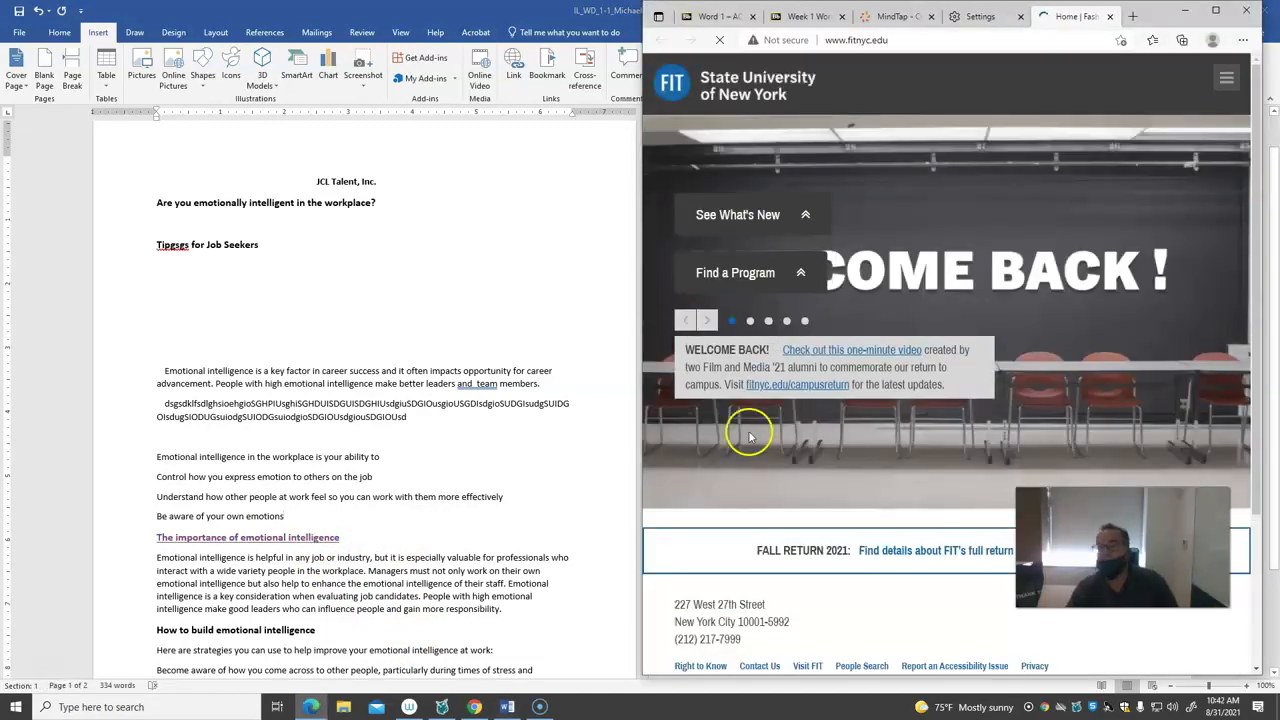
pyautogui.click(868, 18)
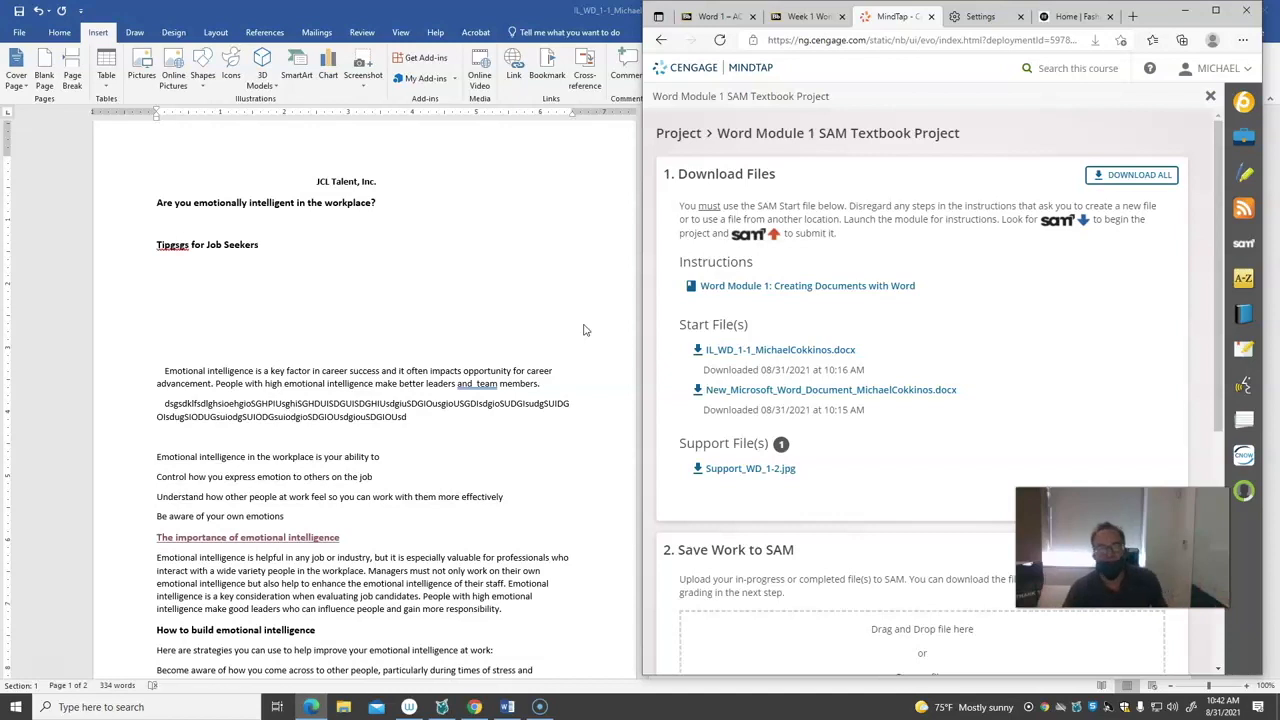
pyautogui.click(546, 408)
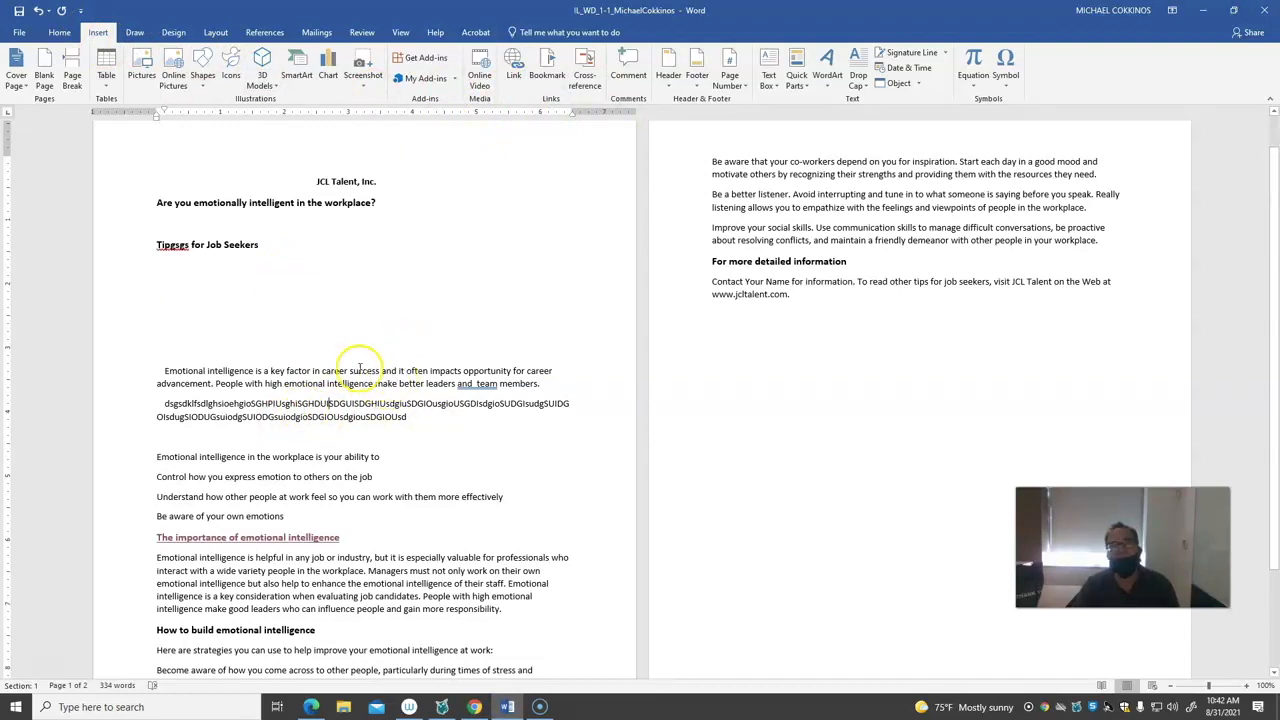
# Select text from "career success" in the first tips paragraph, and view the Quick Access Toolbar customization options
pyautogui.moveTo(323, 371); pyautogui.dragTo(380, 384)
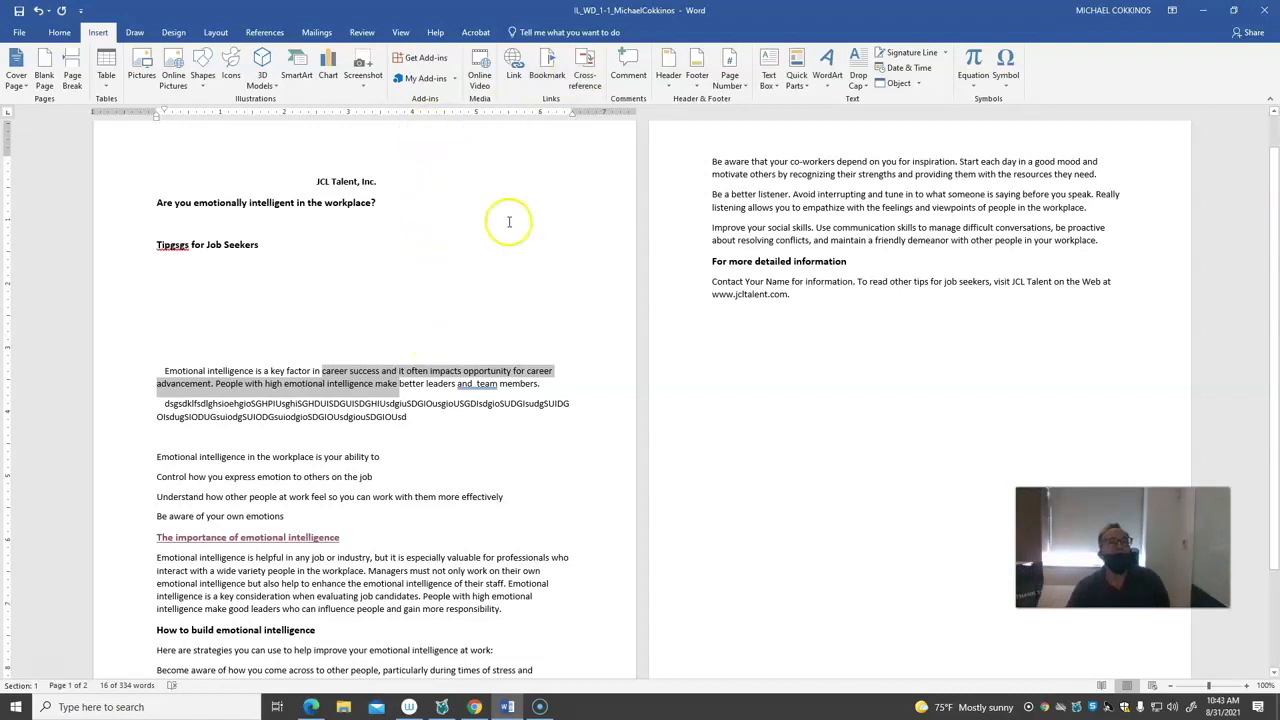
pyautogui.click(81, 11)
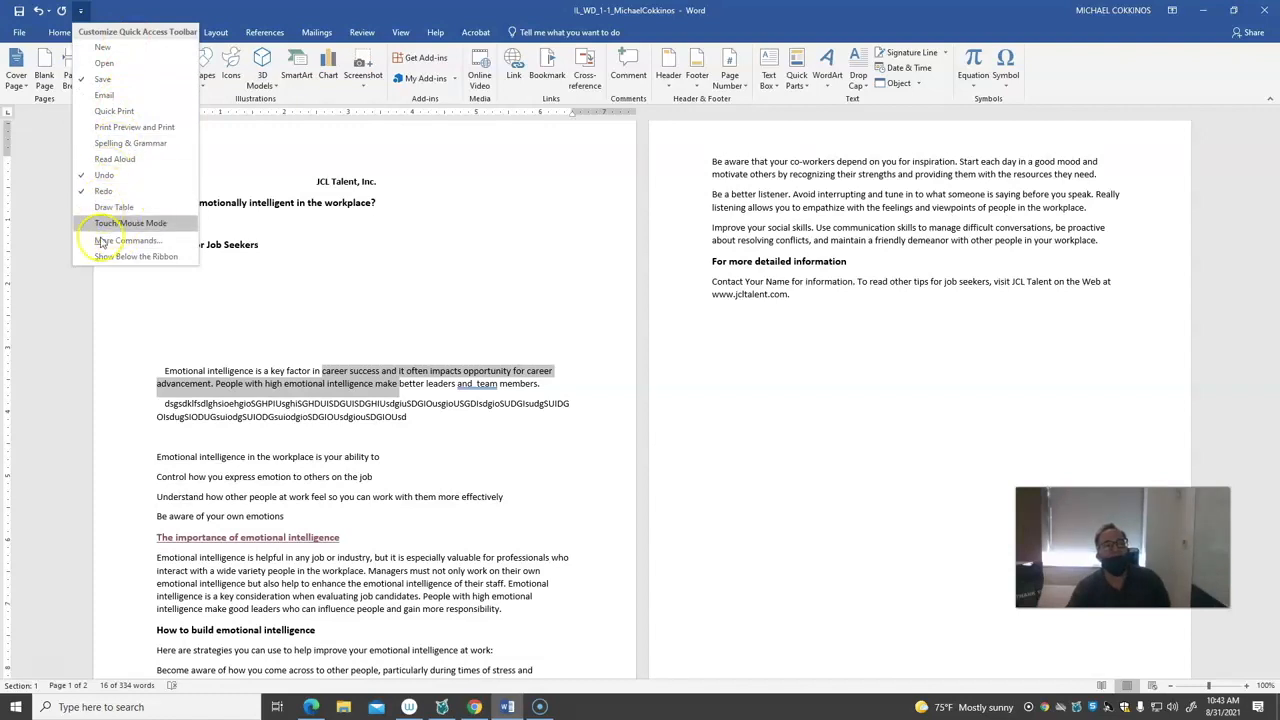
pyautogui.click(105, 305)
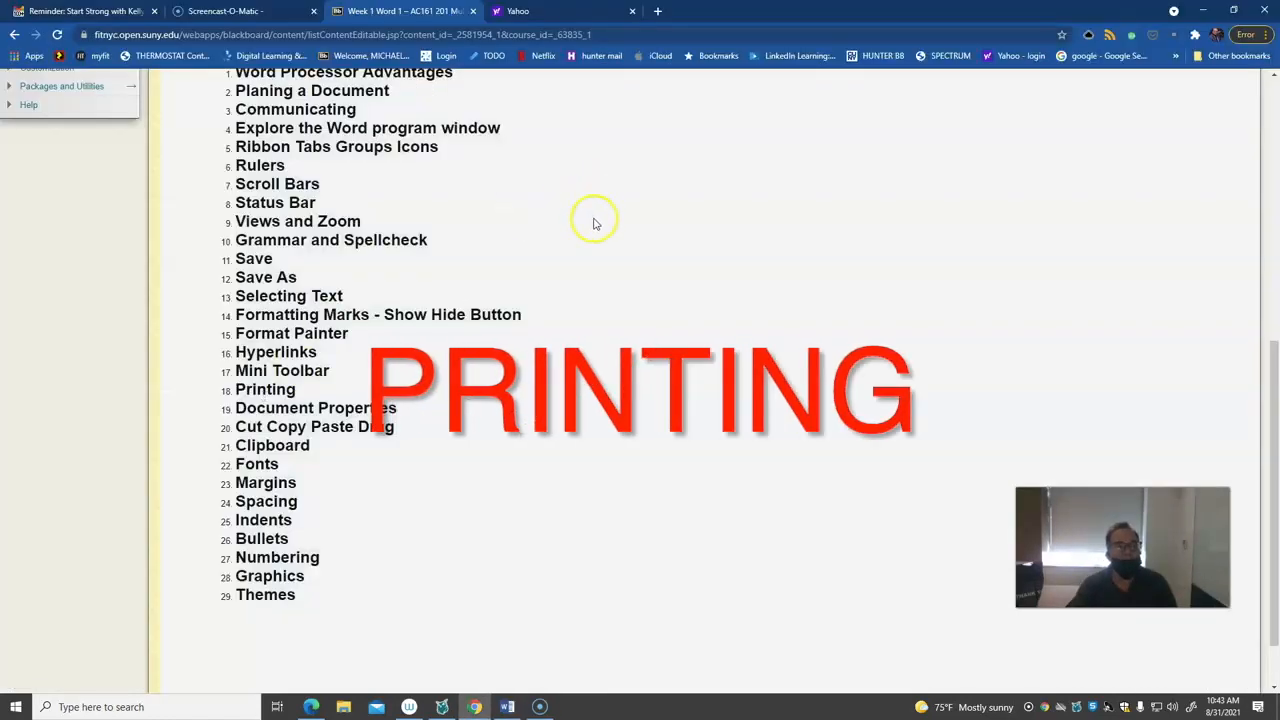
# Return to Word, examine the print preview with the page-range and printer choices, and leave the print settings
pyautogui.click(510, 707)
pyautogui.click(18, 33)
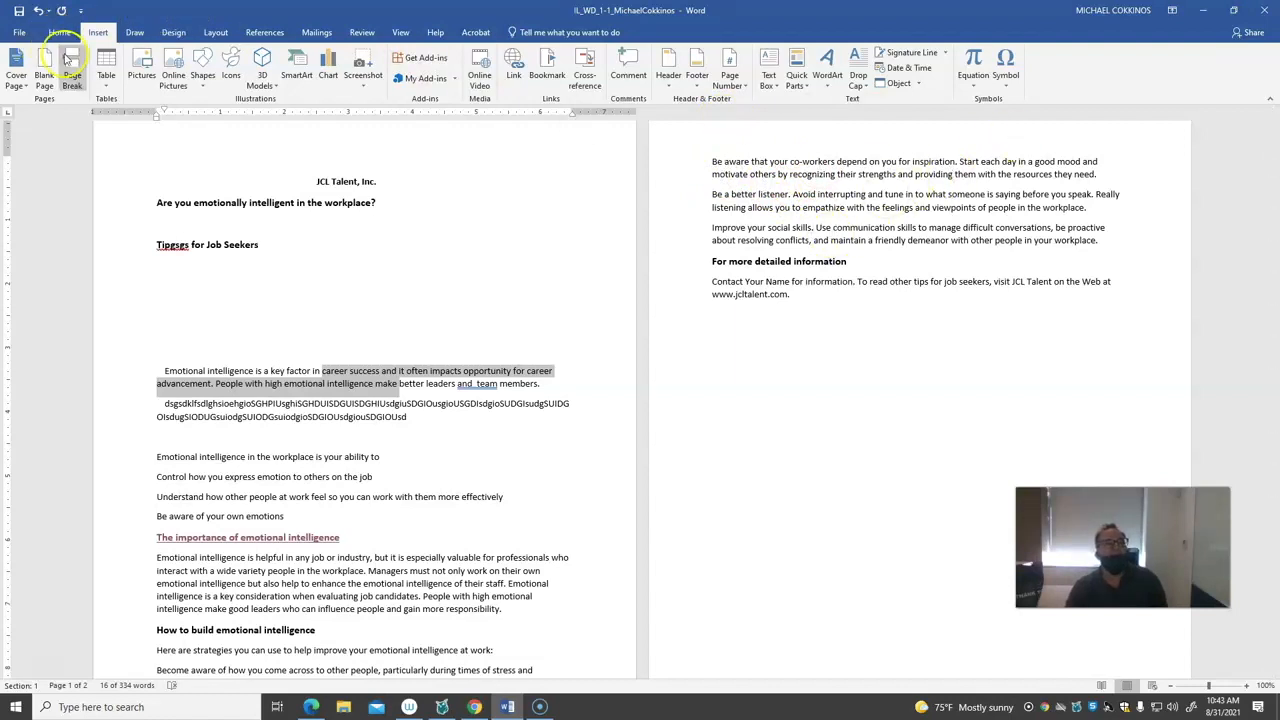
pyautogui.click(19, 33)
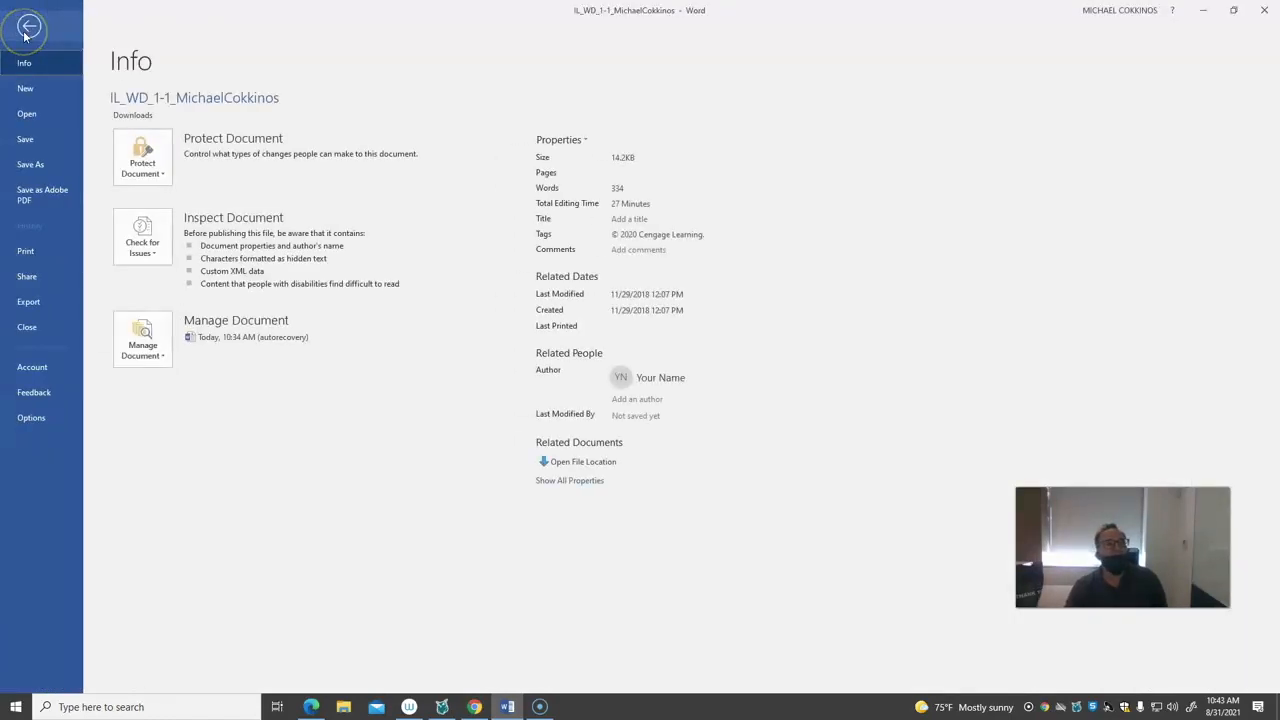
pyautogui.click(22, 254)
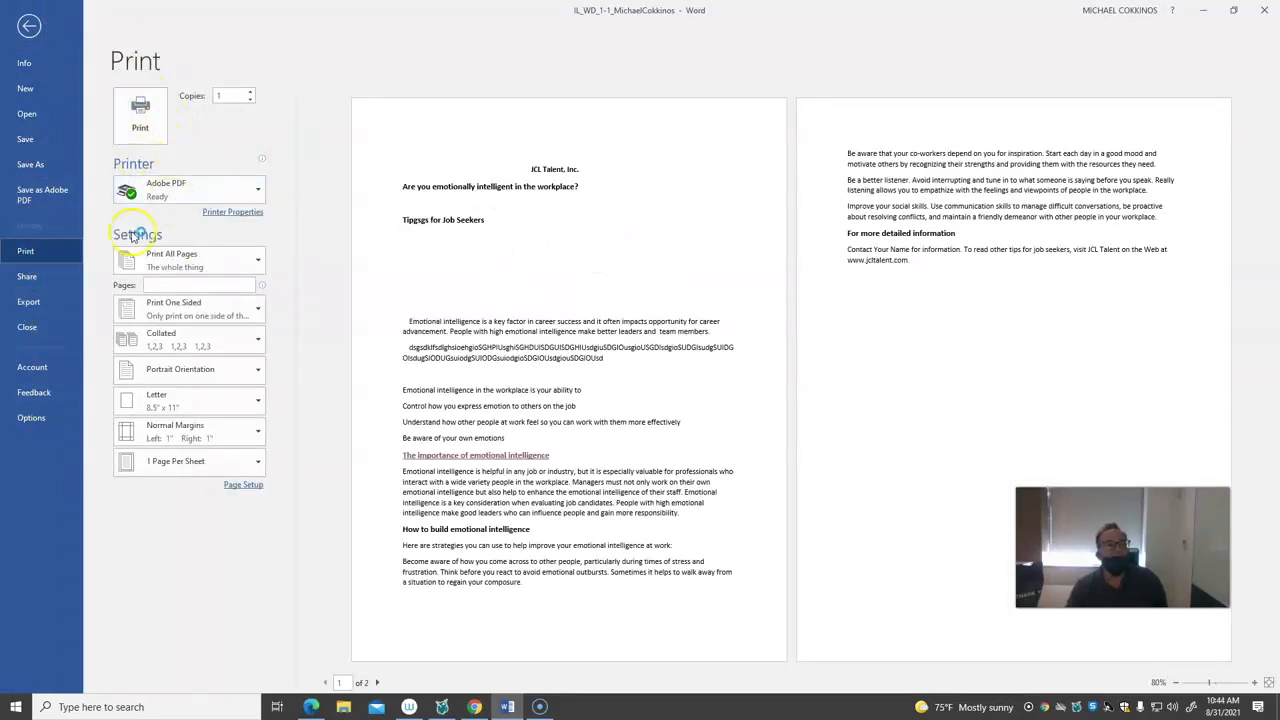
pyautogui.click(256, 268)
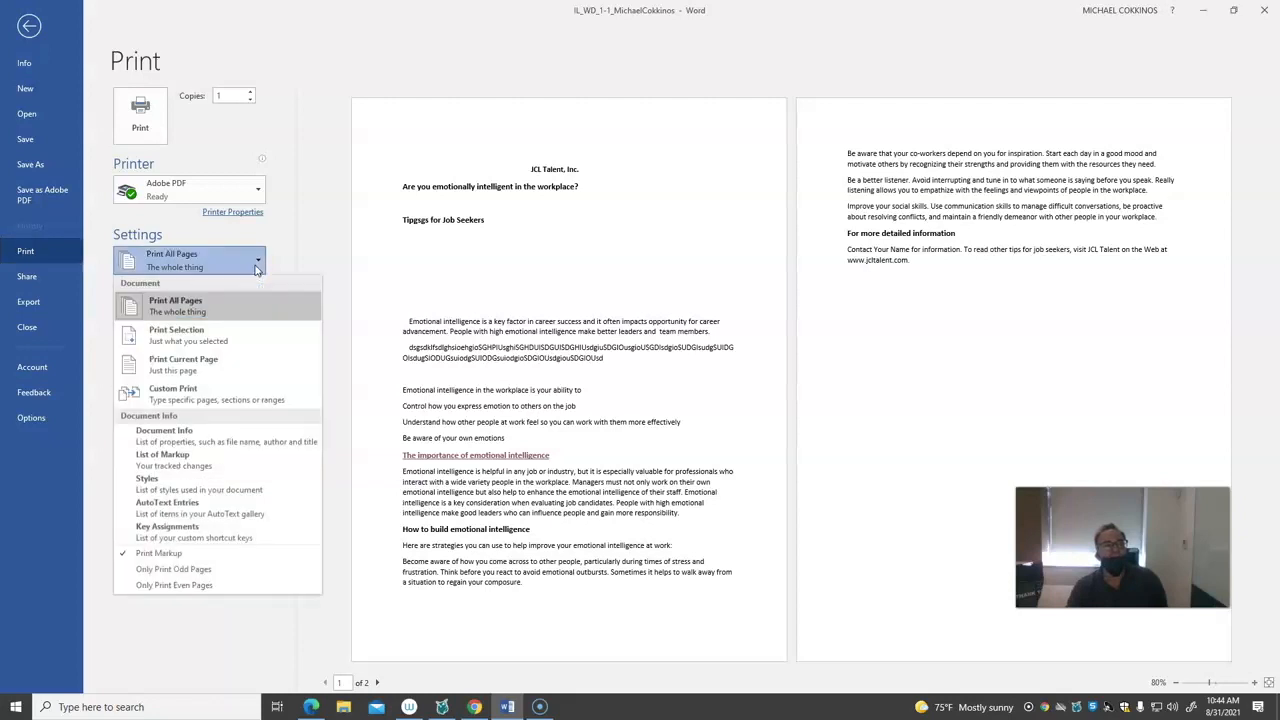
pyautogui.click(301, 204)
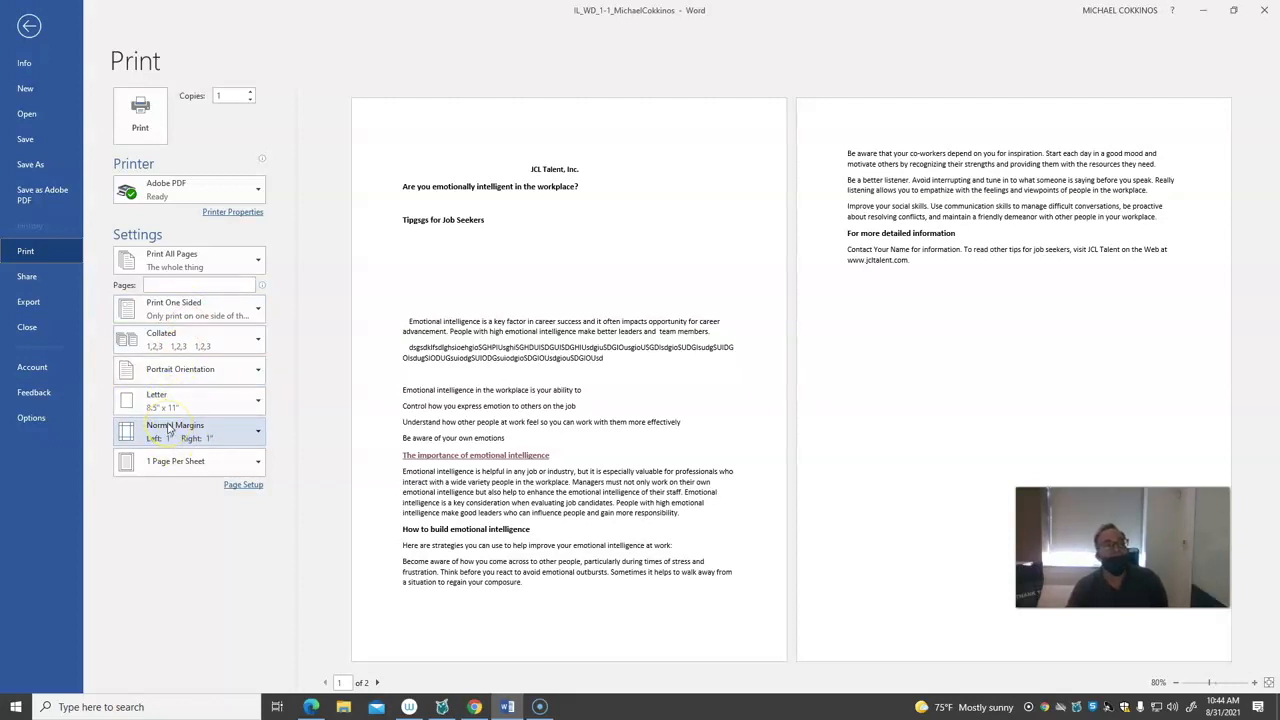
pyautogui.click(258, 186)
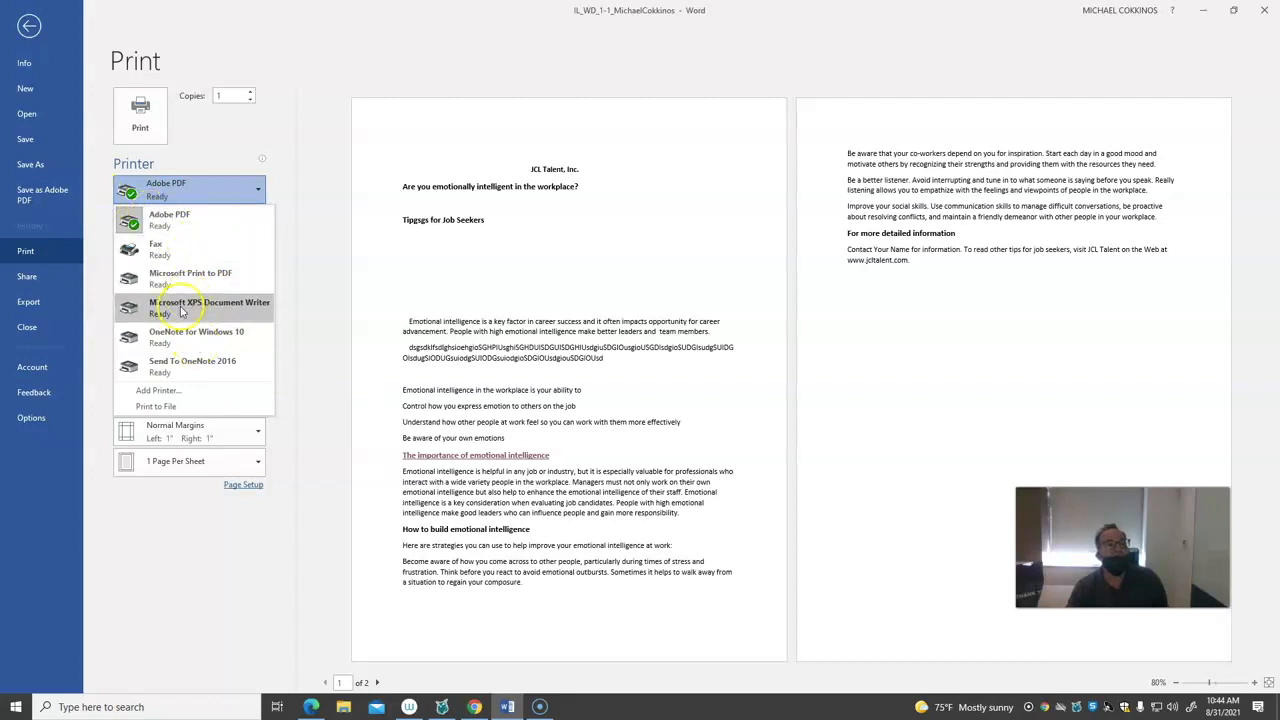
pyautogui.press('Escape')
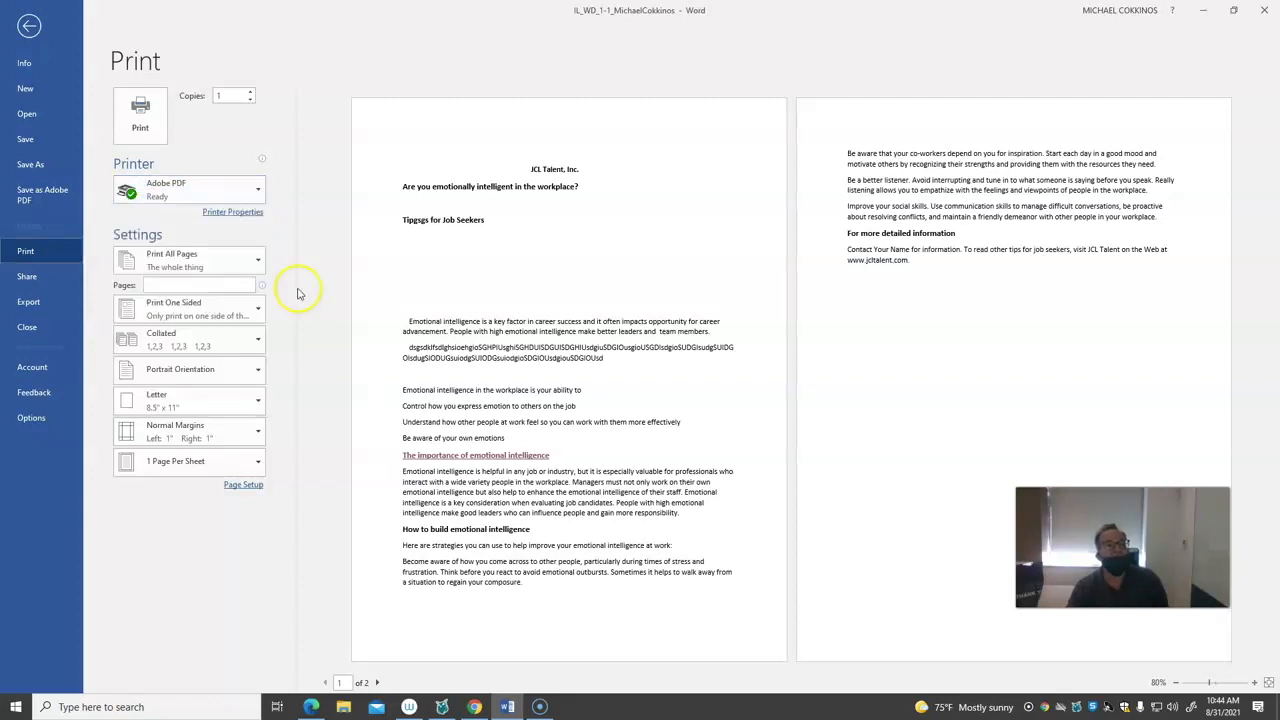
pyautogui.press('Escape')
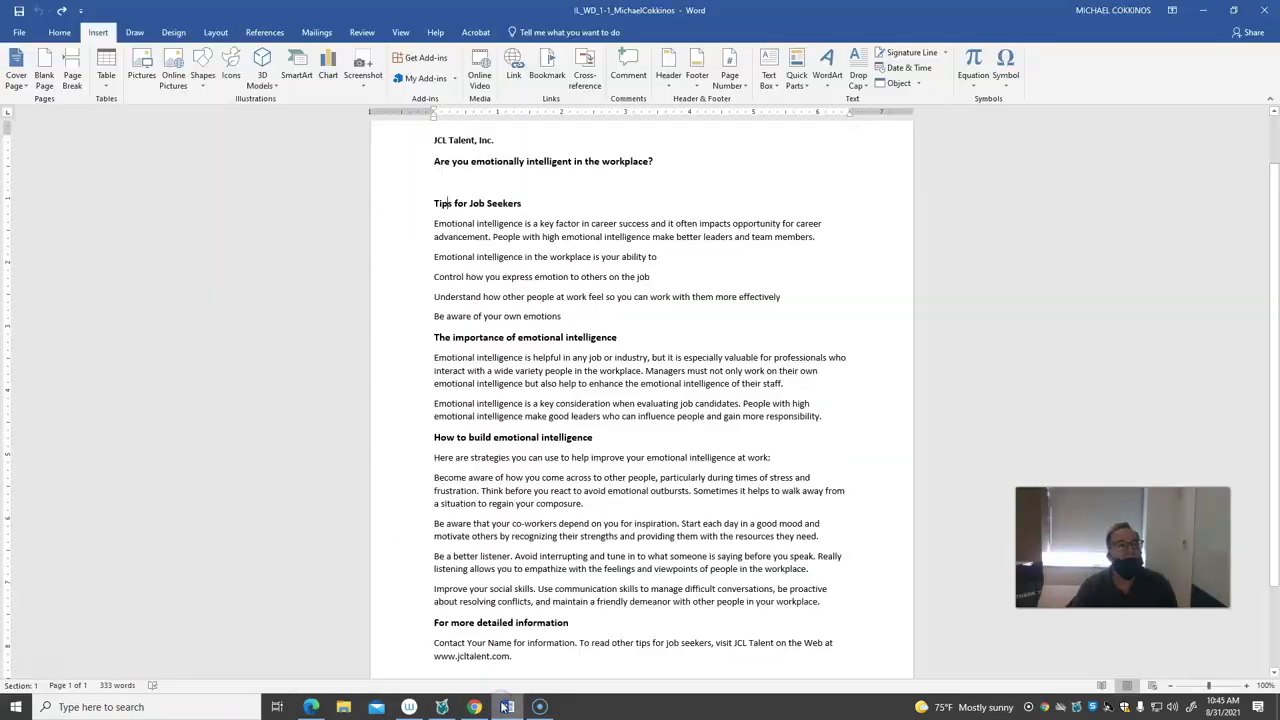
# Examine the document's information page, including the Advanced Properties option and the Check for Issues choices, and return to the document
pyautogui.click(19, 33)
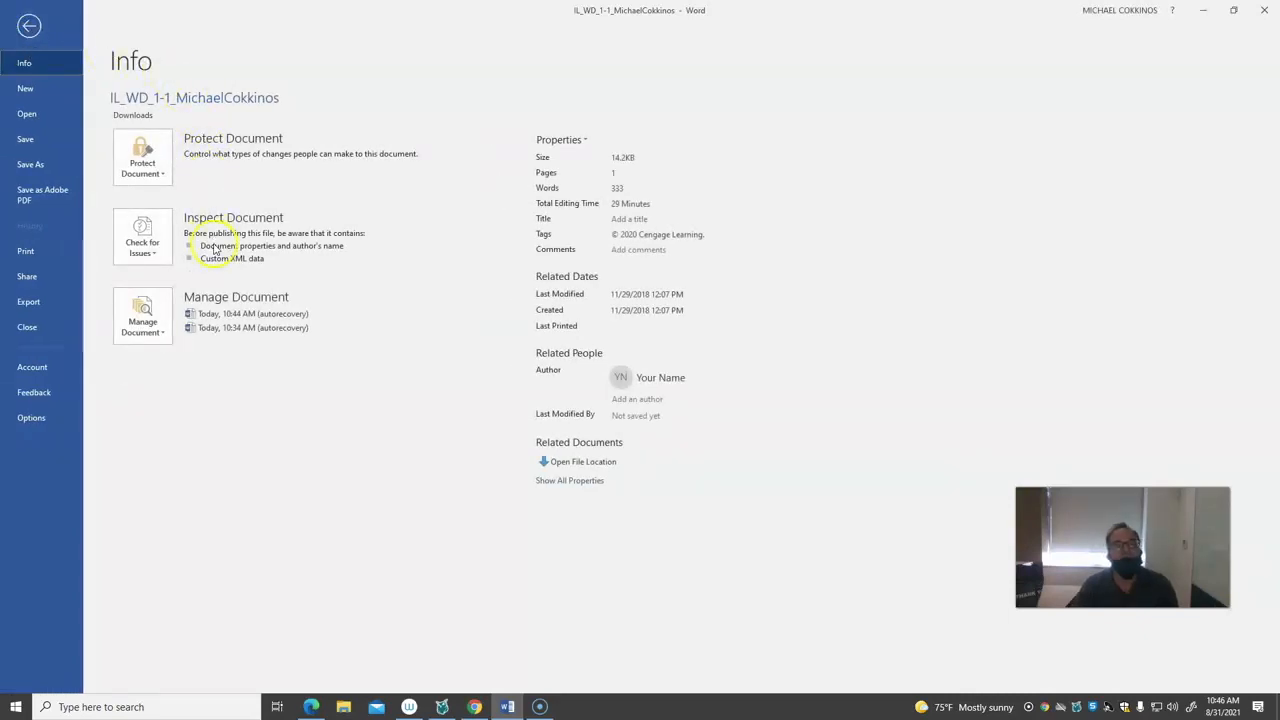
pyautogui.click(588, 148)
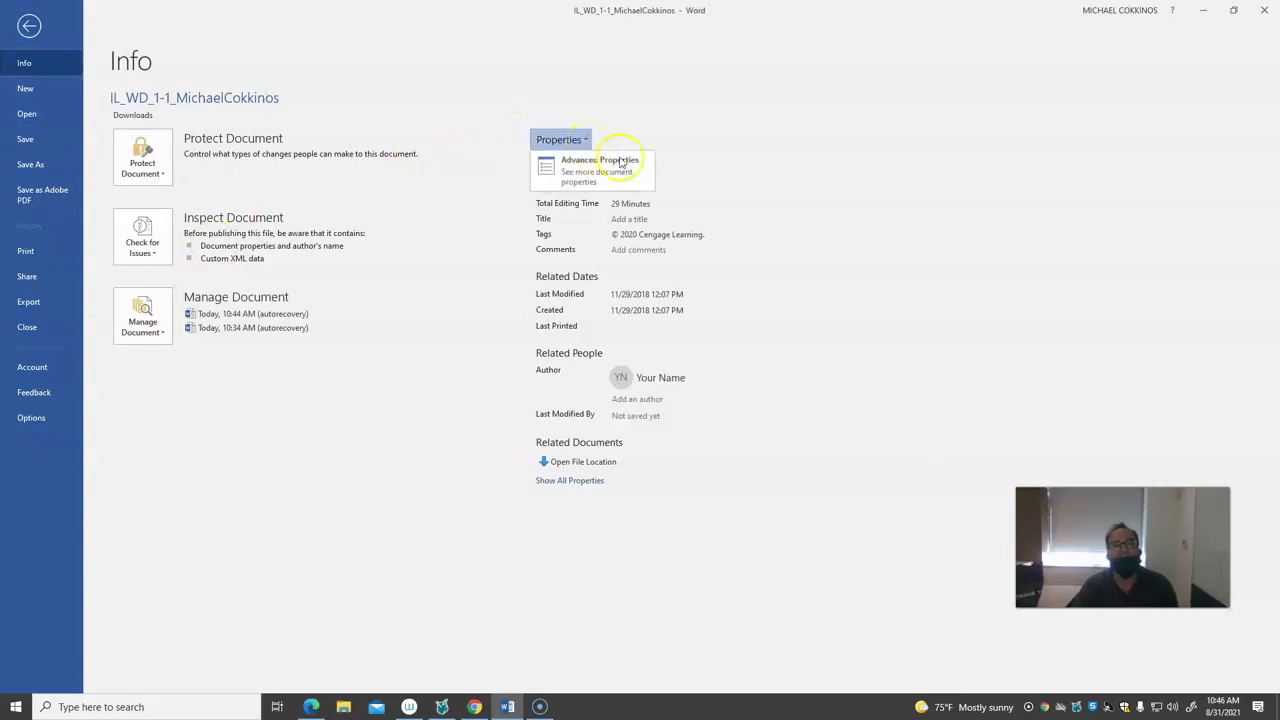
pyautogui.click(621, 163)
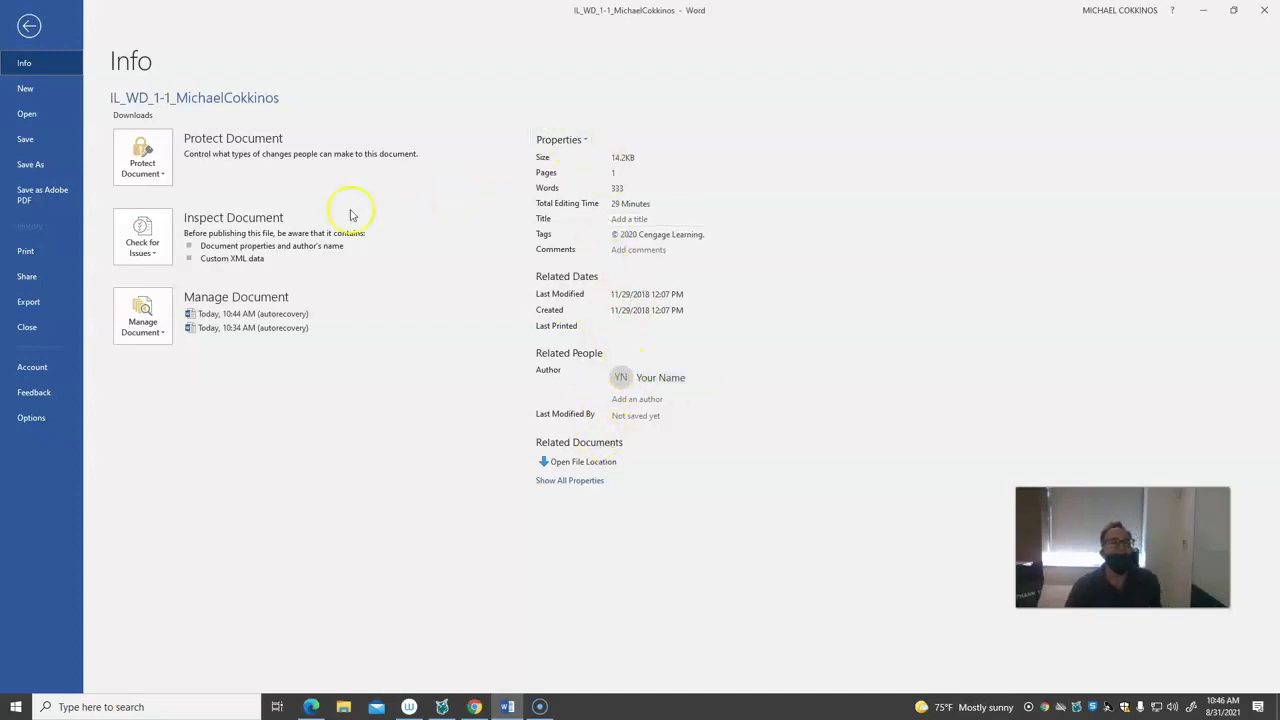
pyautogui.click(158, 248)
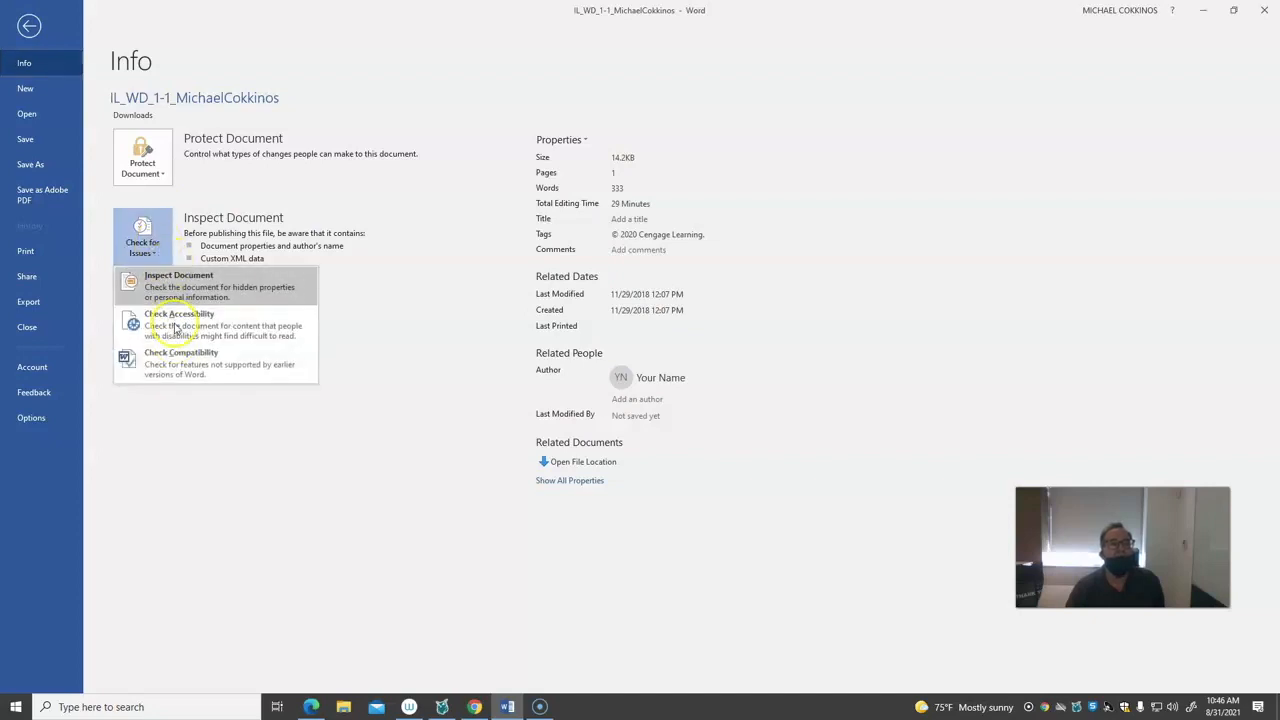
pyautogui.click(282, 180)
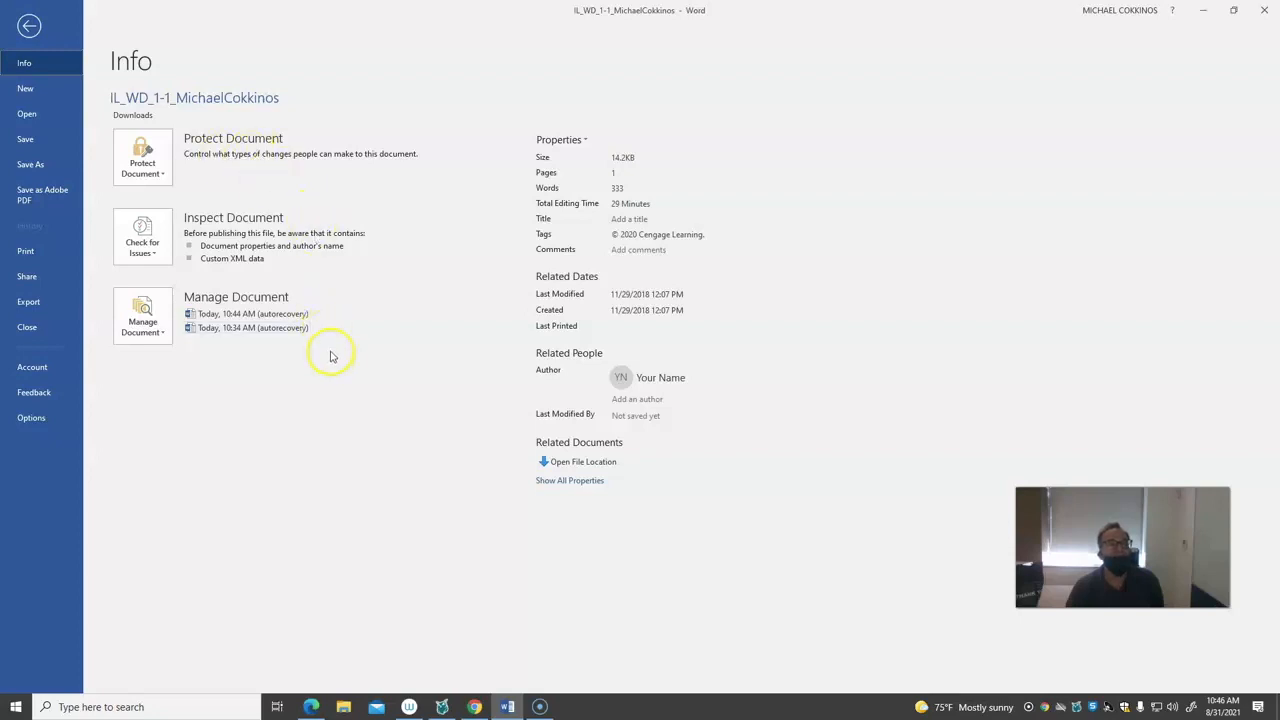
pyautogui.click(28, 28)
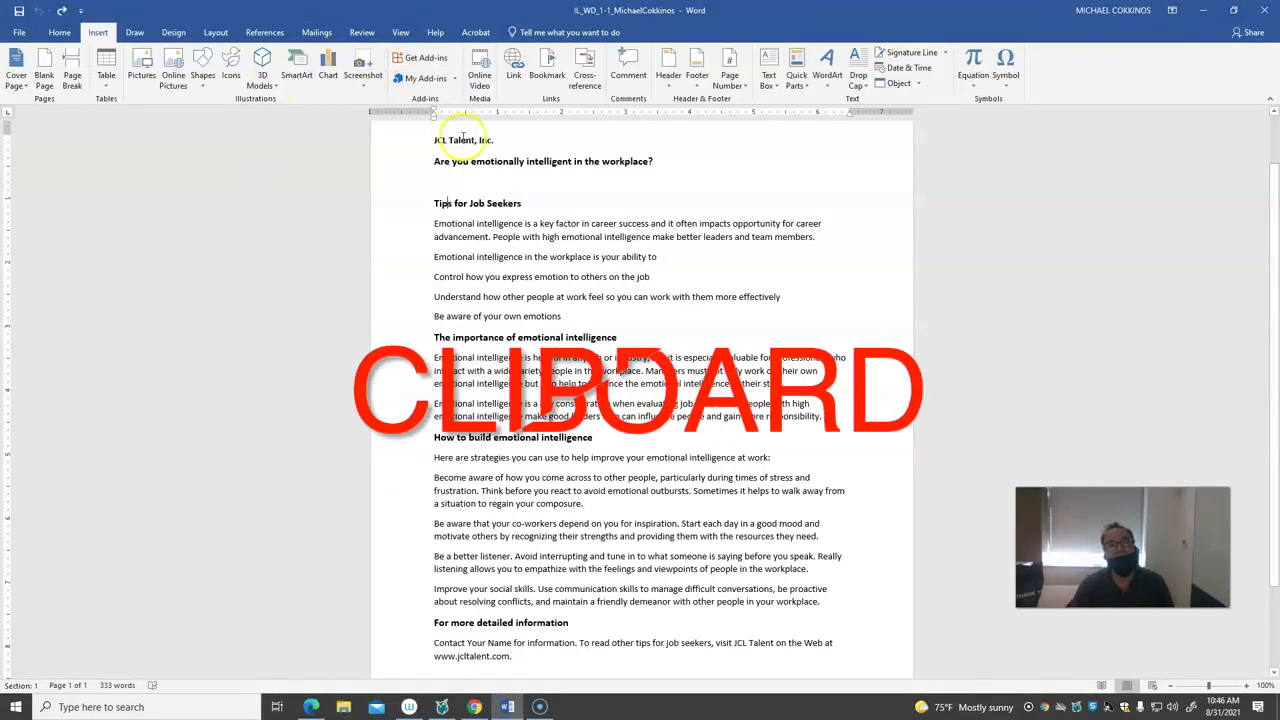
# Select the "JCL Talent, Inc." line at the start of the document and view its cut and copy commands
pyautogui.moveTo(430, 141); pyautogui.dragTo(508, 139)
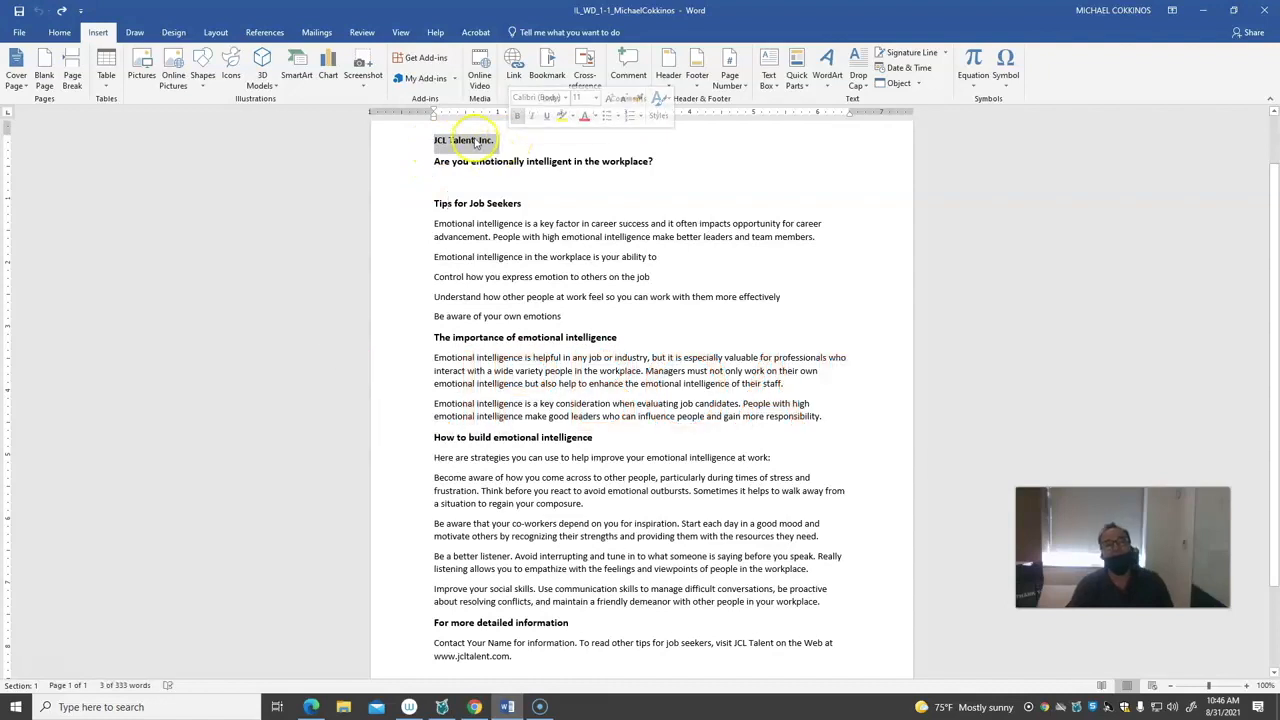
pyautogui.rightClick(474, 149)
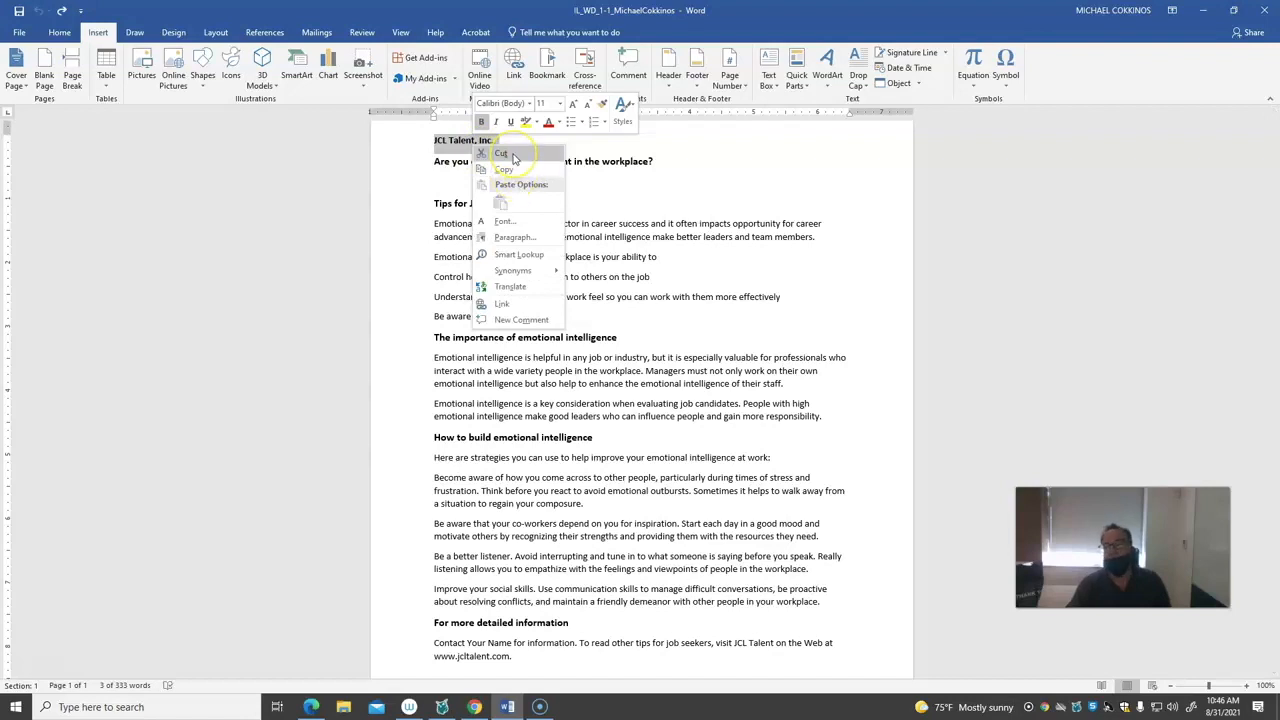
pyautogui.click(474, 145)
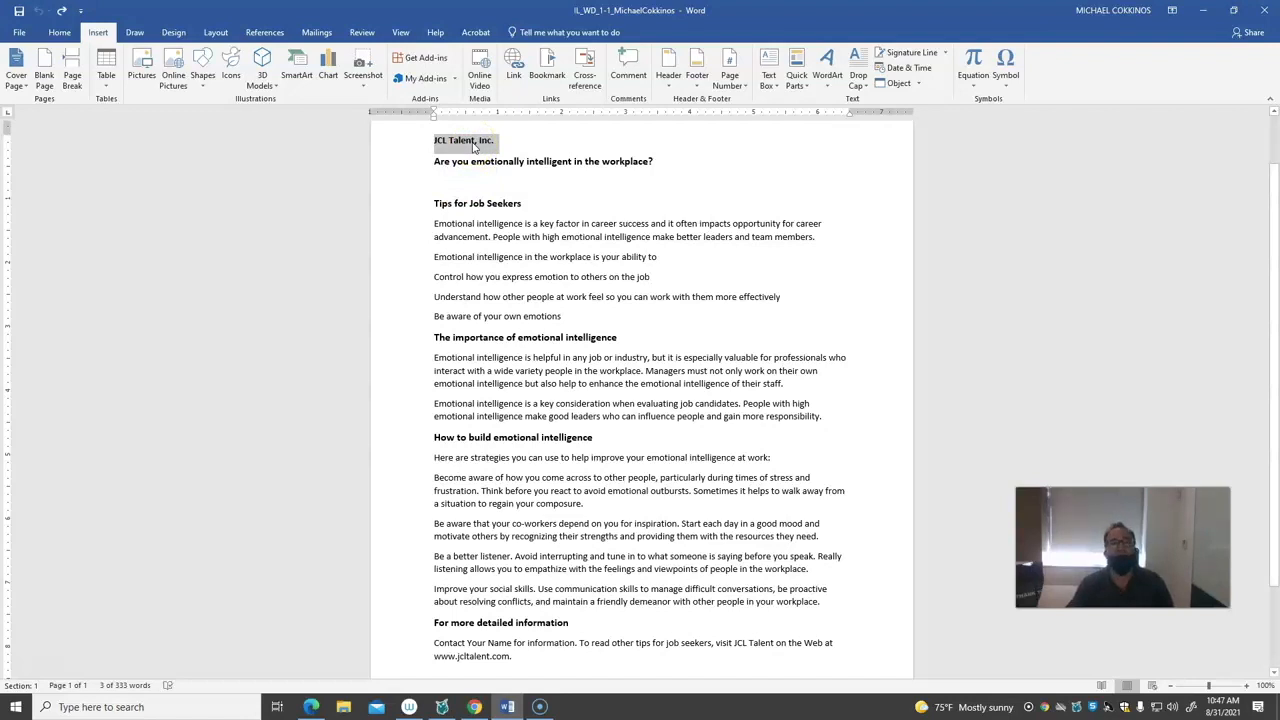
pyautogui.rightClick(474, 147)
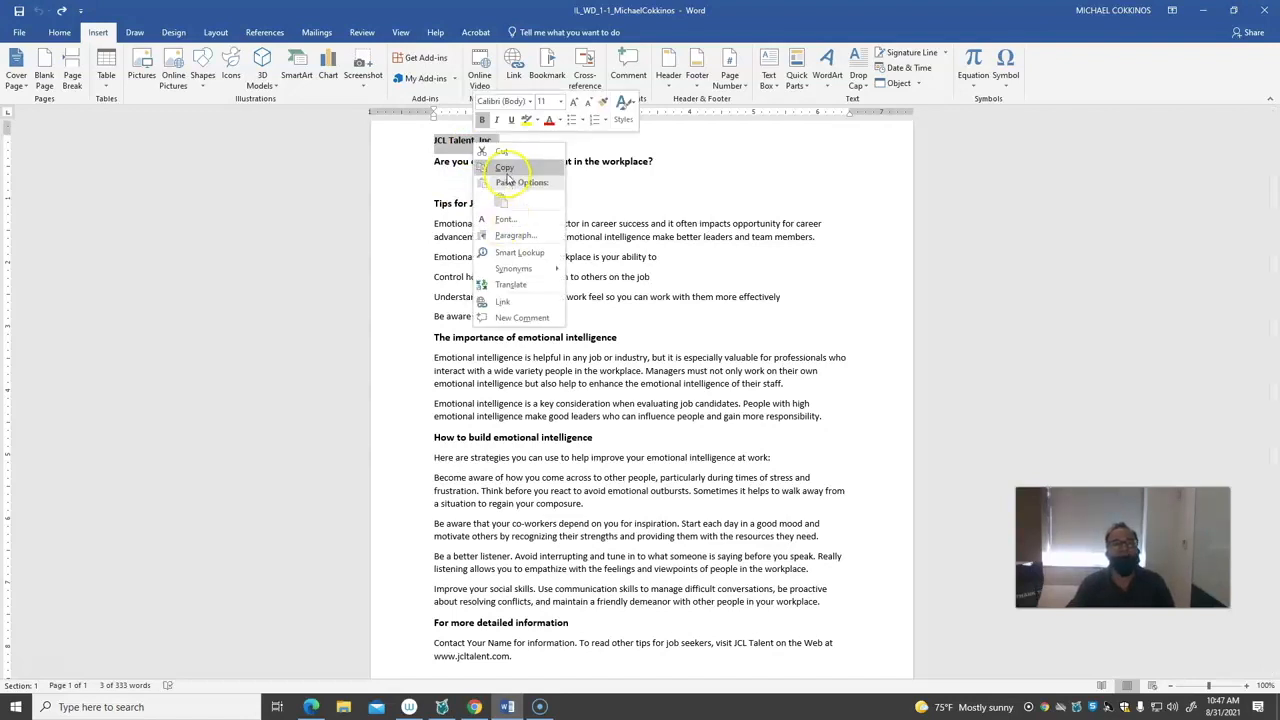
pyautogui.click(247, 214)
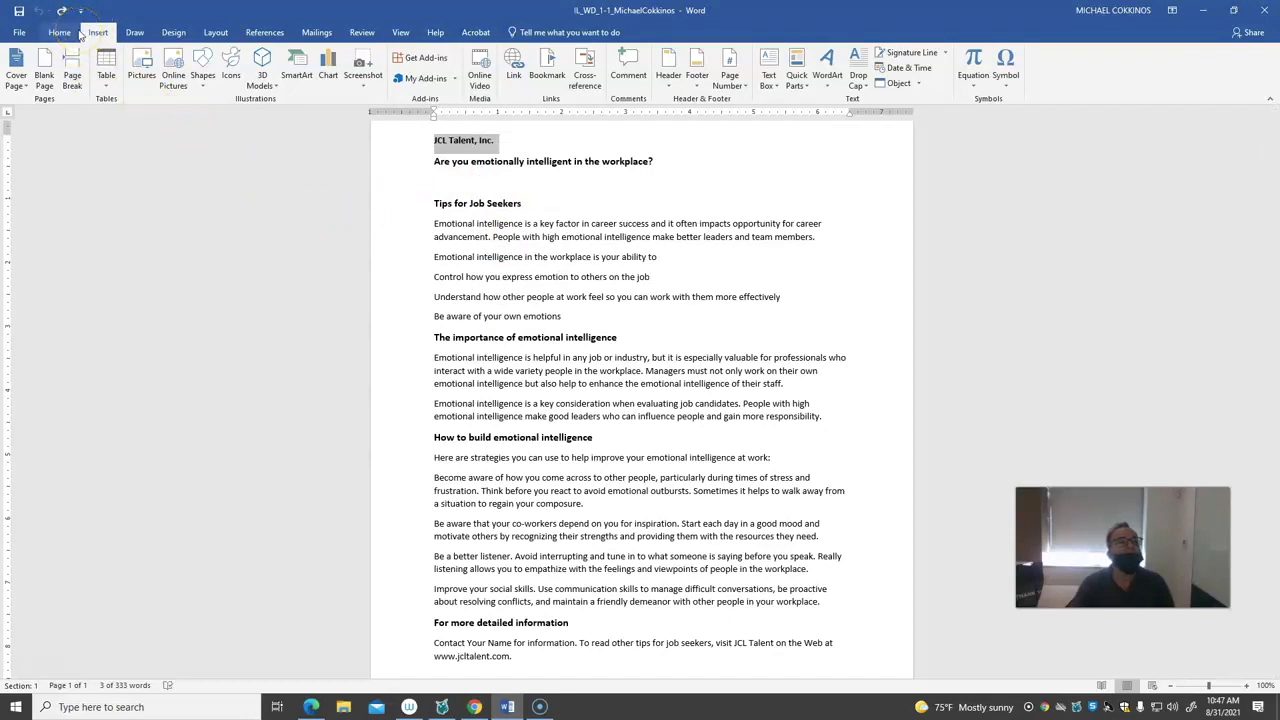
pyautogui.click(17, 34)
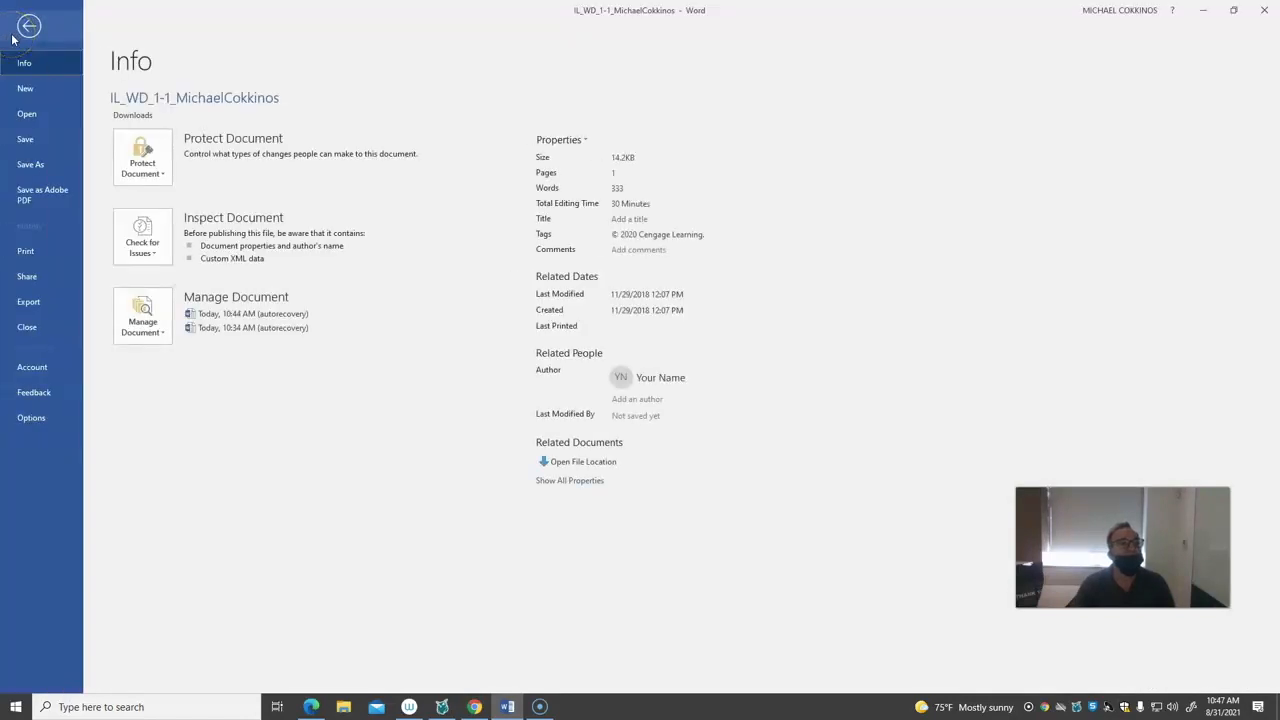
pyautogui.click(28, 27)
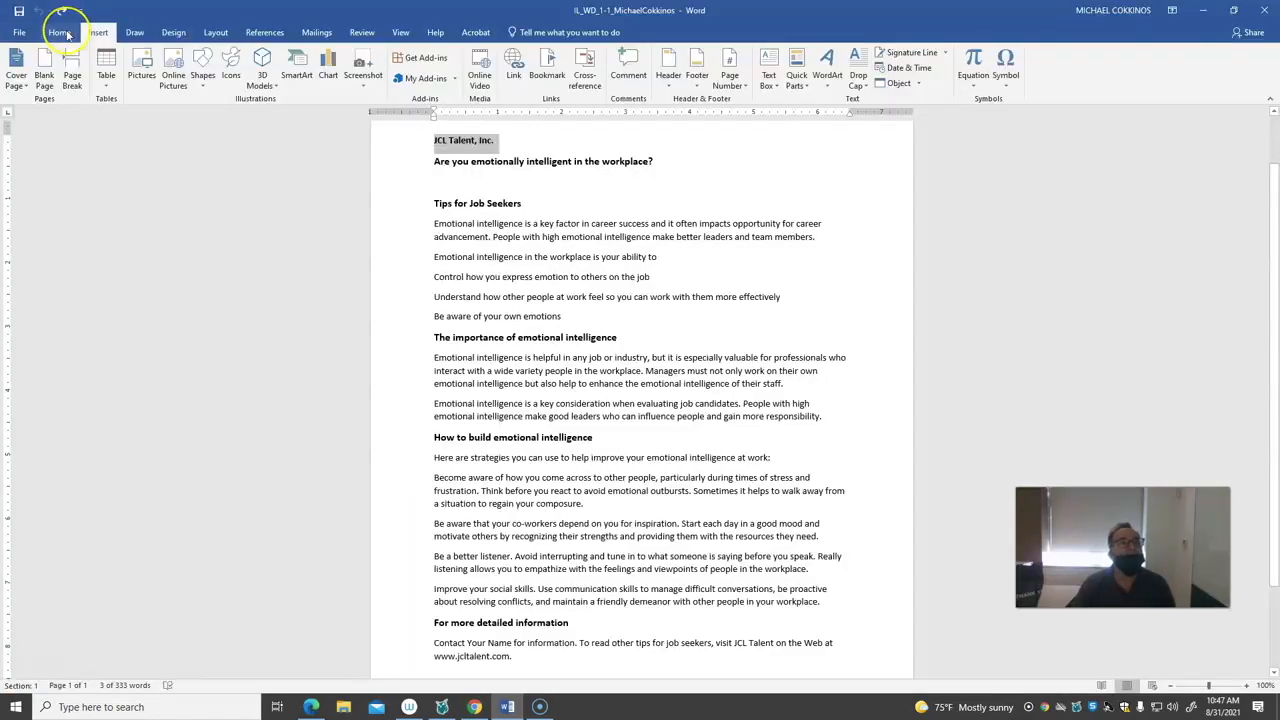
# Cut the selected "JCL Talent, Inc." line and paste it directly below the heading "How to build emotional intelligence", keeping its source formatting
pyautogui.click(60, 33)
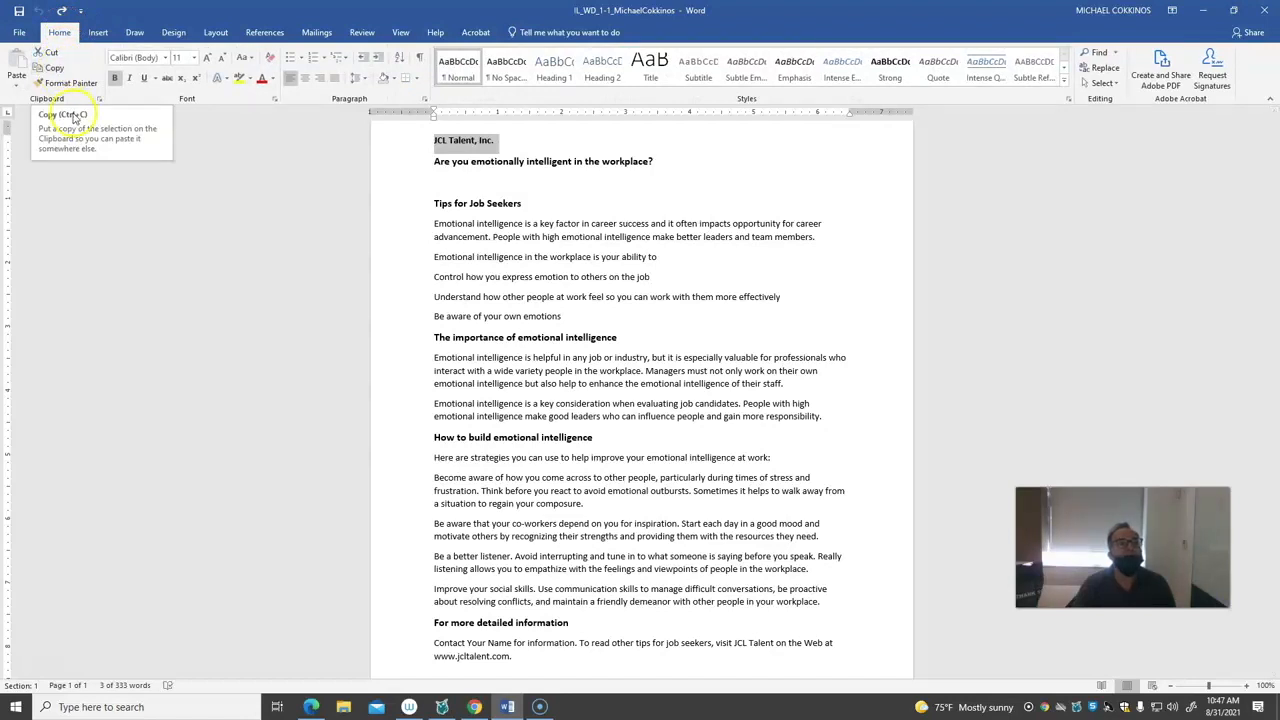
pyautogui.click(50, 53)
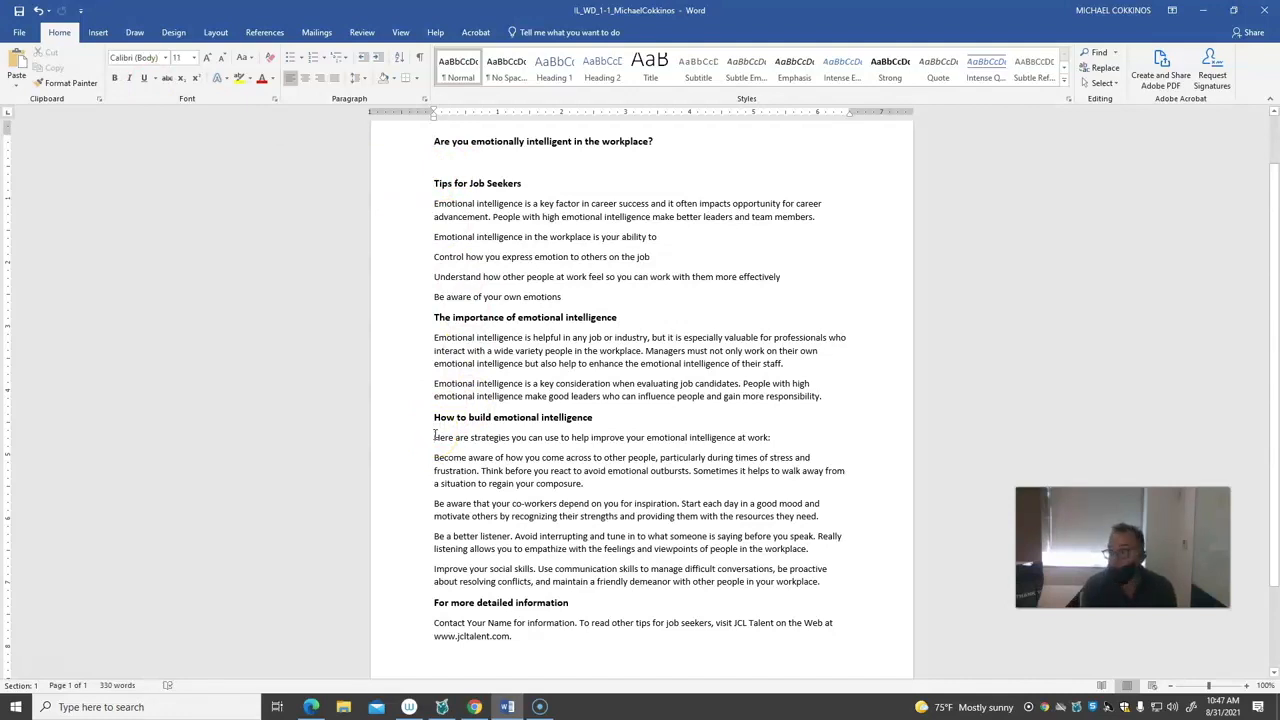
pyautogui.hotkey('ctrl', 'v')
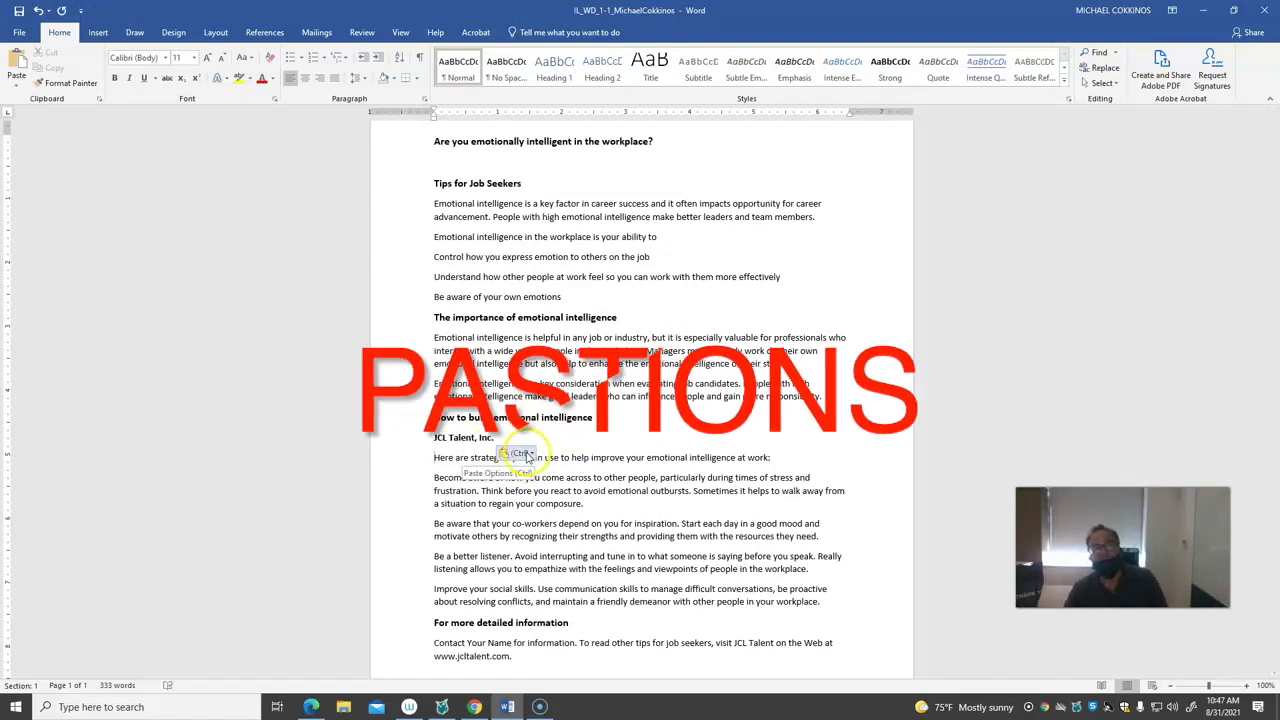
pyautogui.click(531, 458)
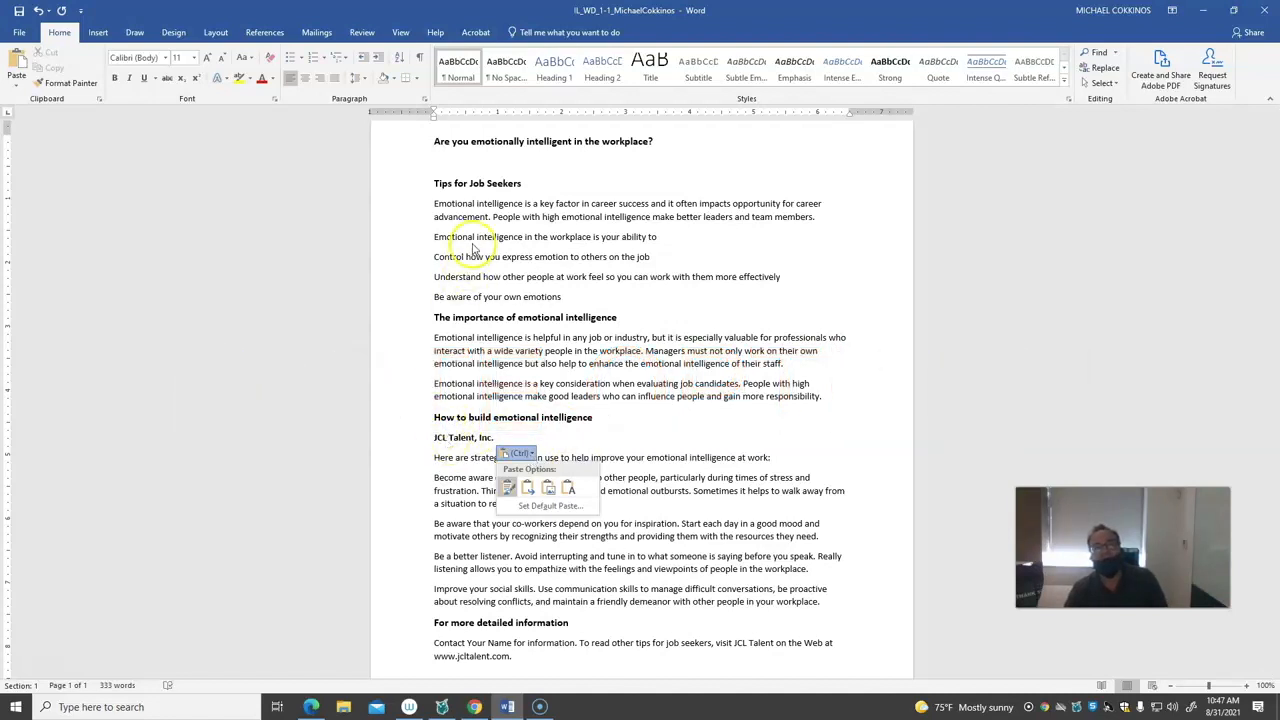
pyautogui.click(507, 489)
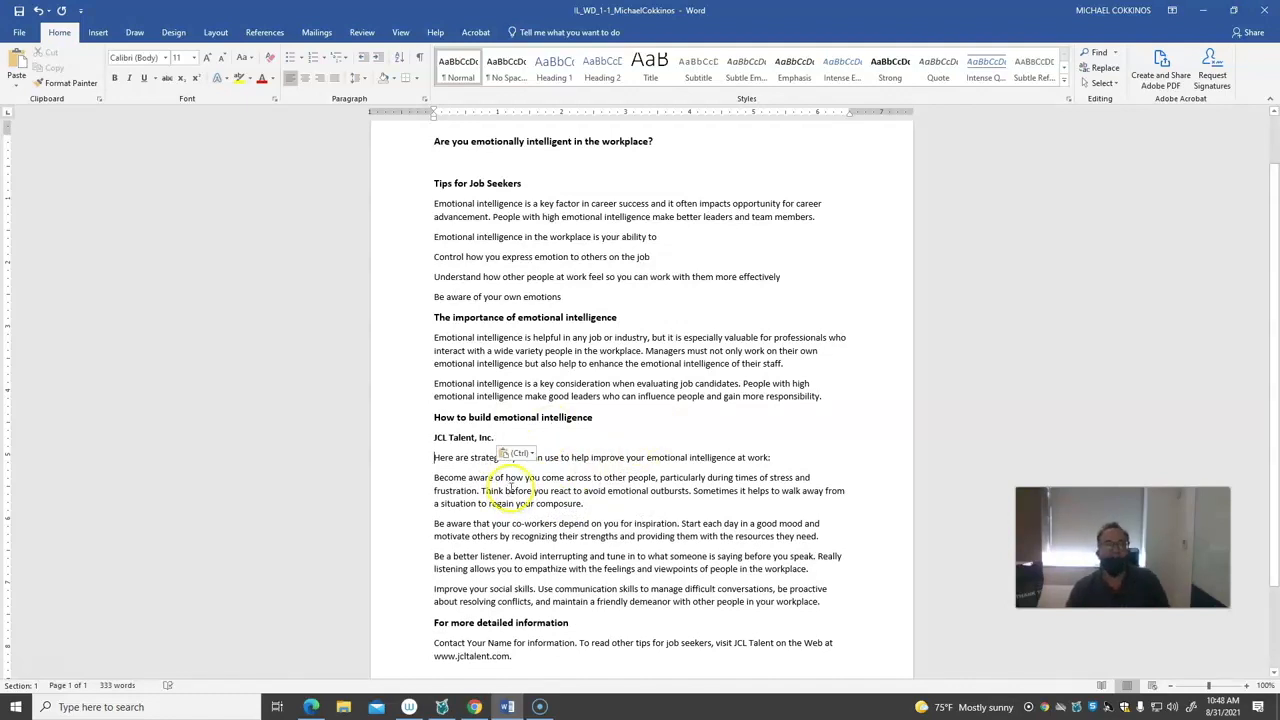
# Copy the heading "The importance of emotional intelligence" with the Clipboard contents shown, and move the heading directly below the "JCL Talent, Inc." line
pyautogui.click(99, 101)
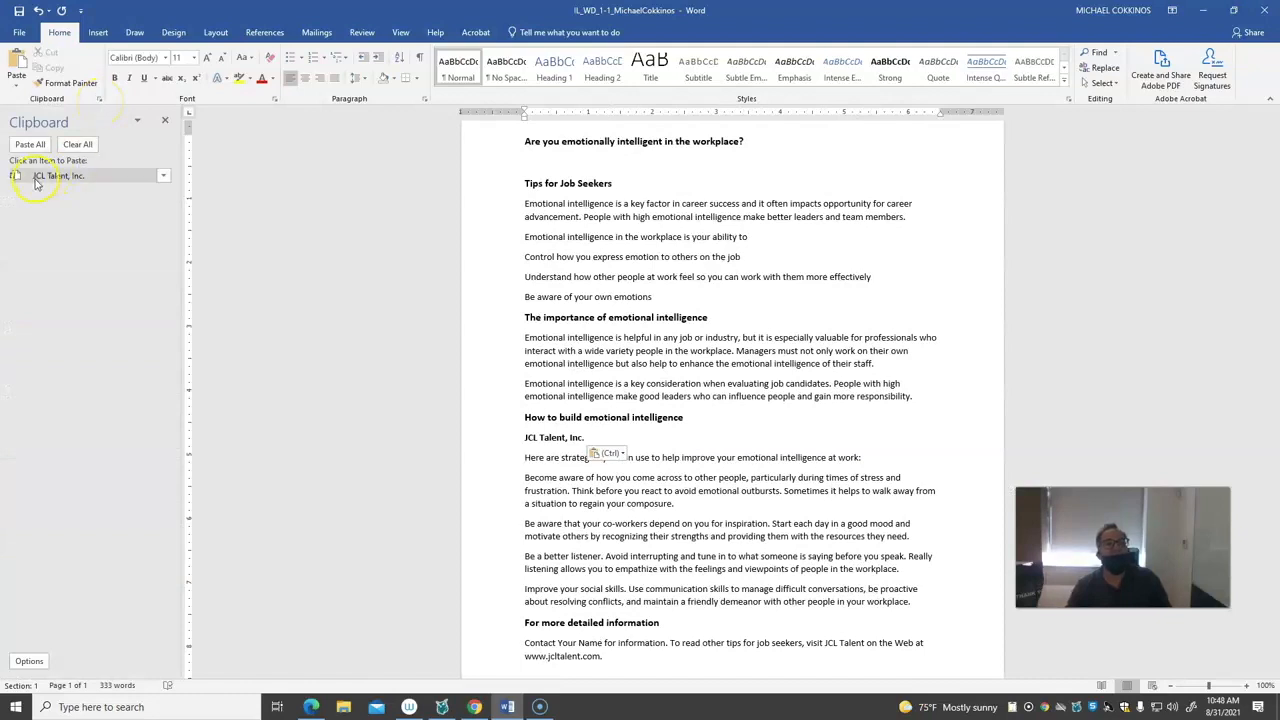
pyautogui.moveTo(524, 317); pyautogui.dragTo(730, 316)
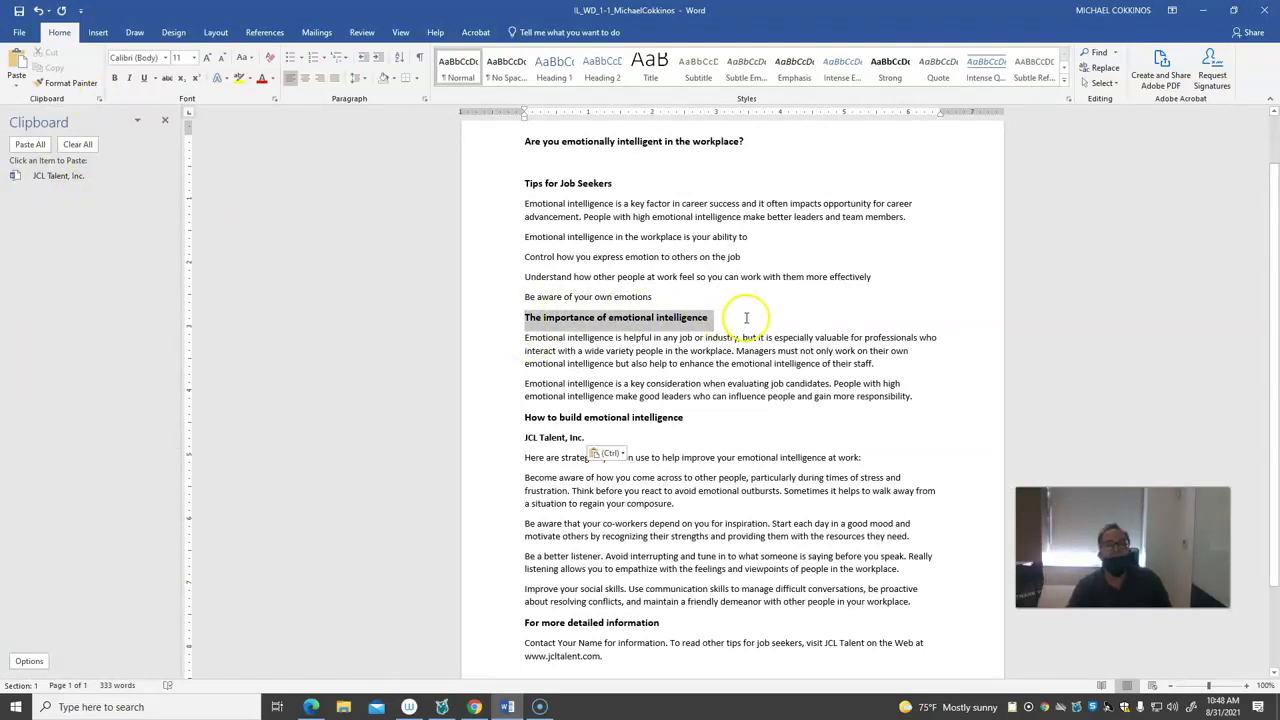
pyautogui.click(56, 70)
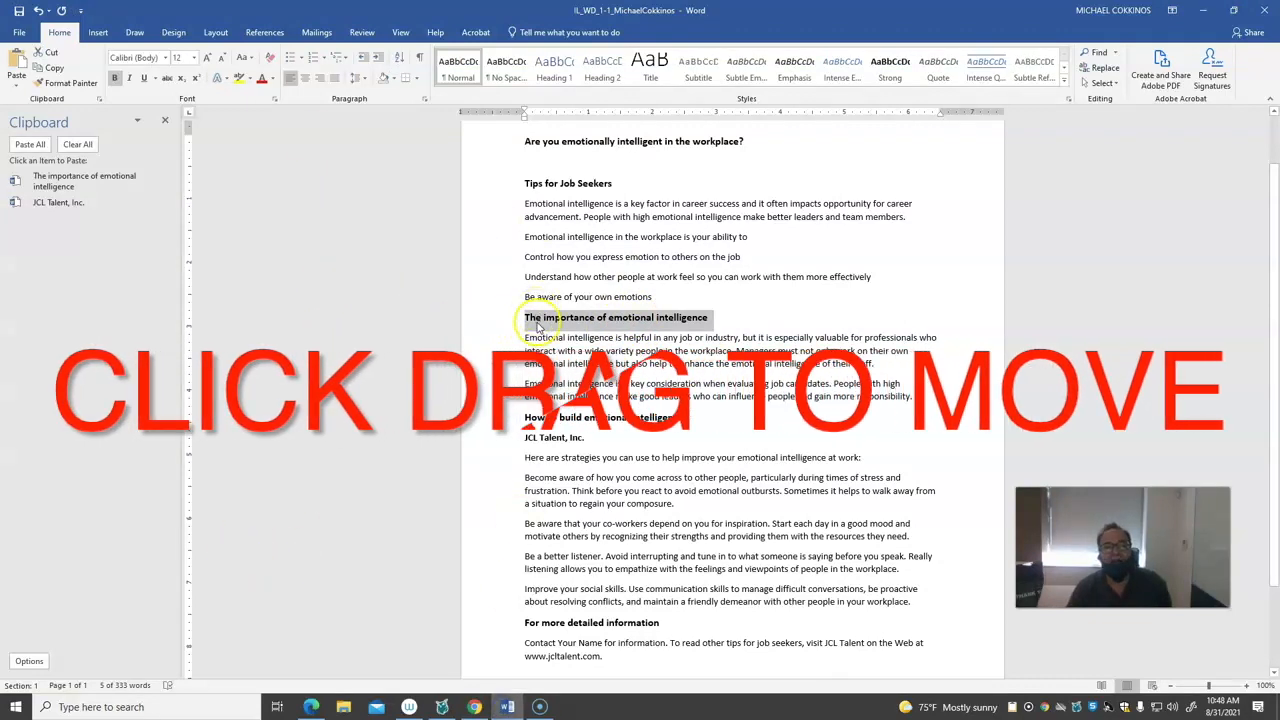
pyautogui.moveTo(537, 327)
pyautogui.mouseDown()
pyautogui.moveTo(537, 447)
pyautogui.moveTo(525, 458)
pyautogui.mouseUp()
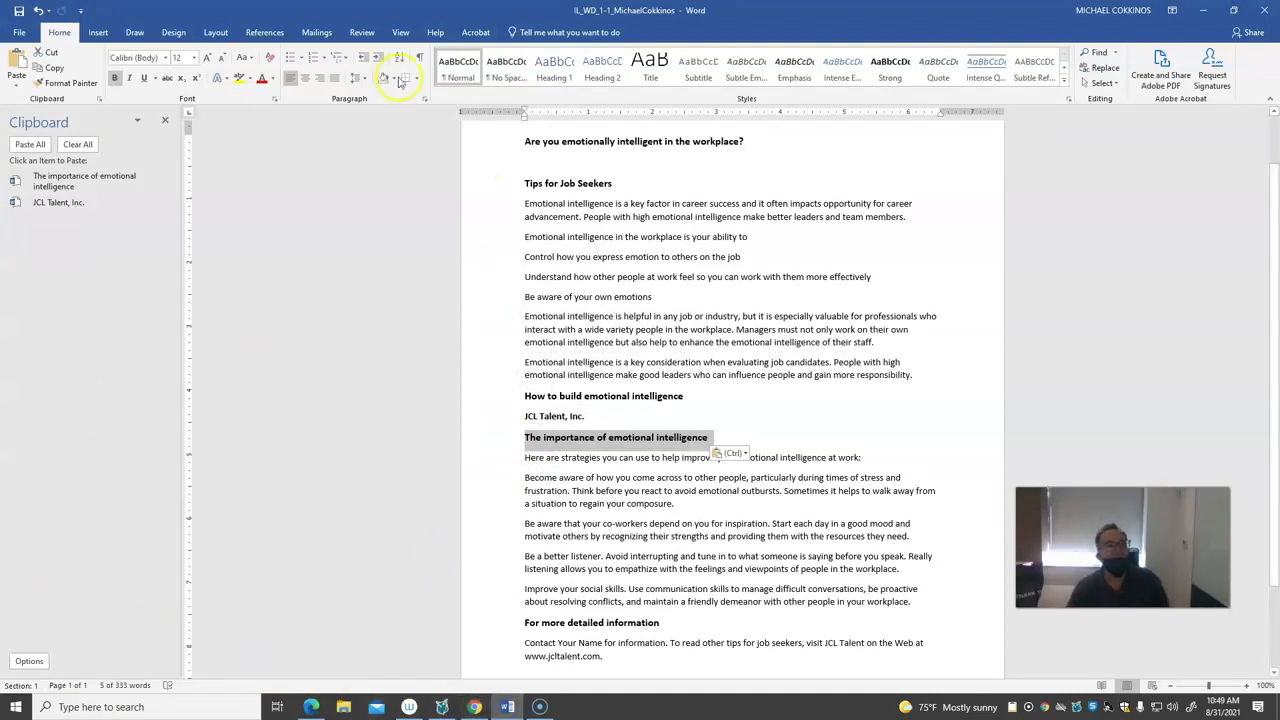
# Preview different fonts and the line and paragraph spacing options on the selected heading without applying any
pyautogui.click(166, 57)
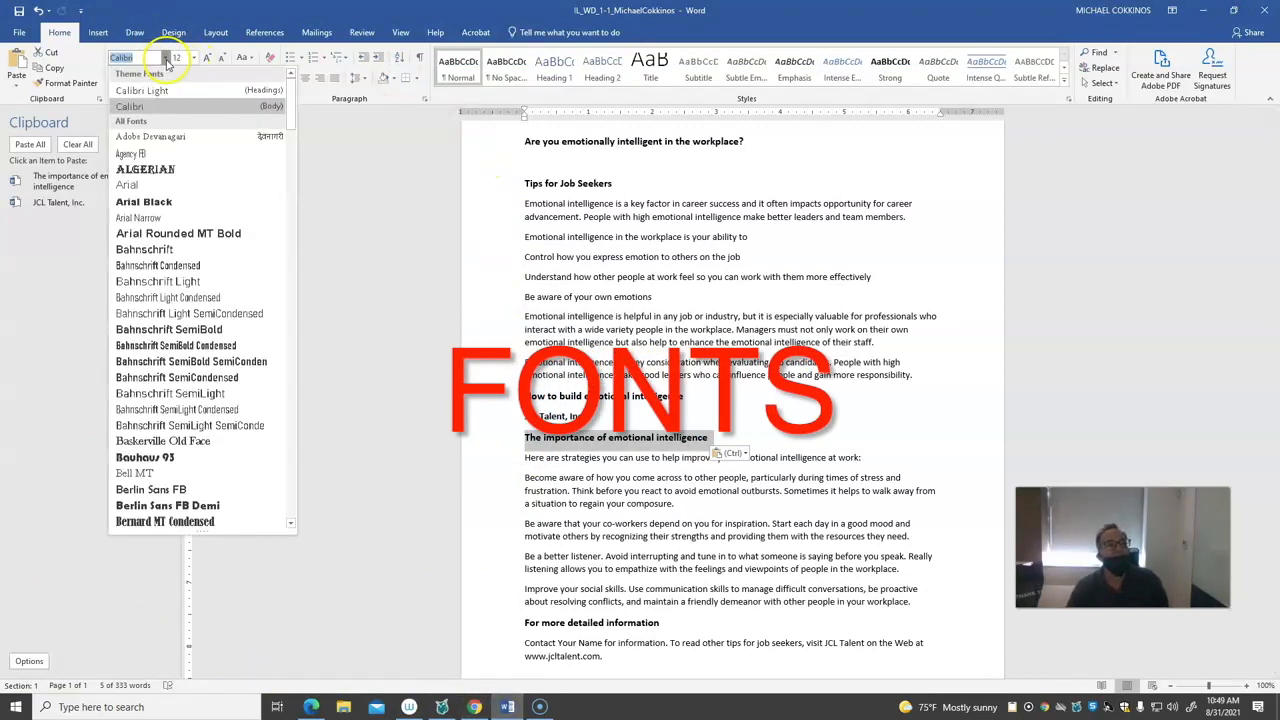
pyautogui.scroll(-7, 160, 410)
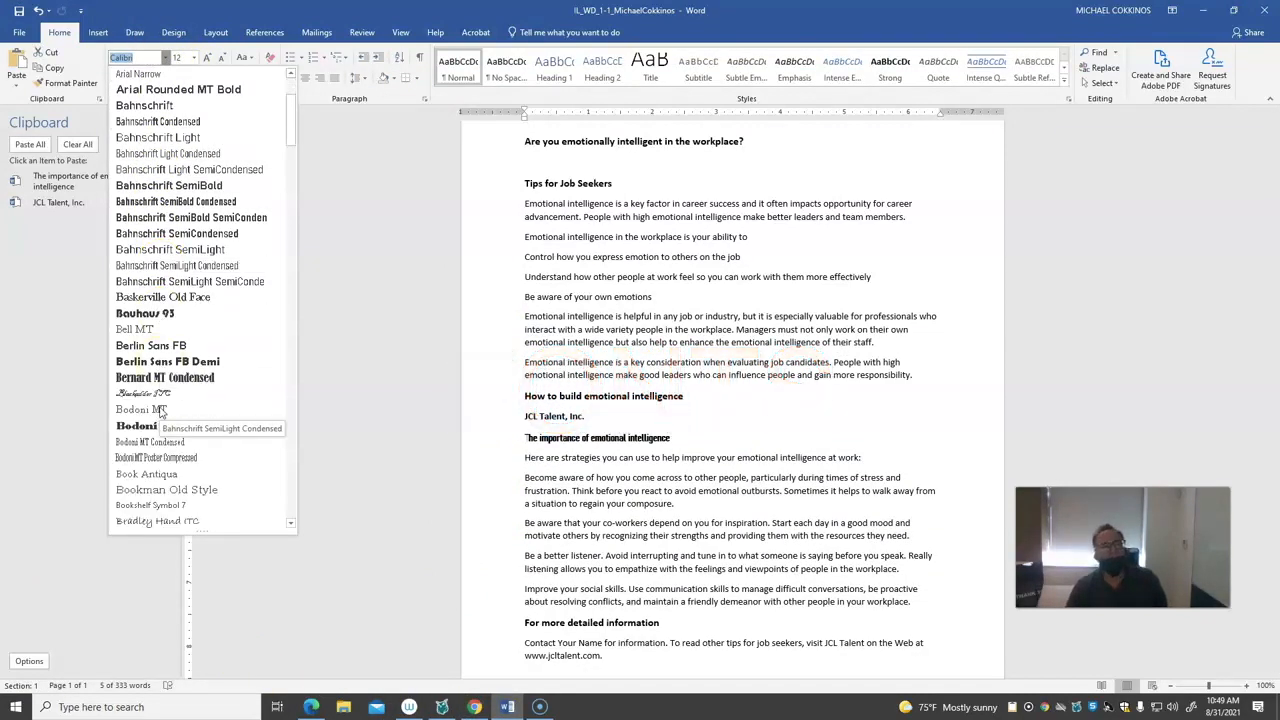
pyautogui.scroll(-6, 158, 411)
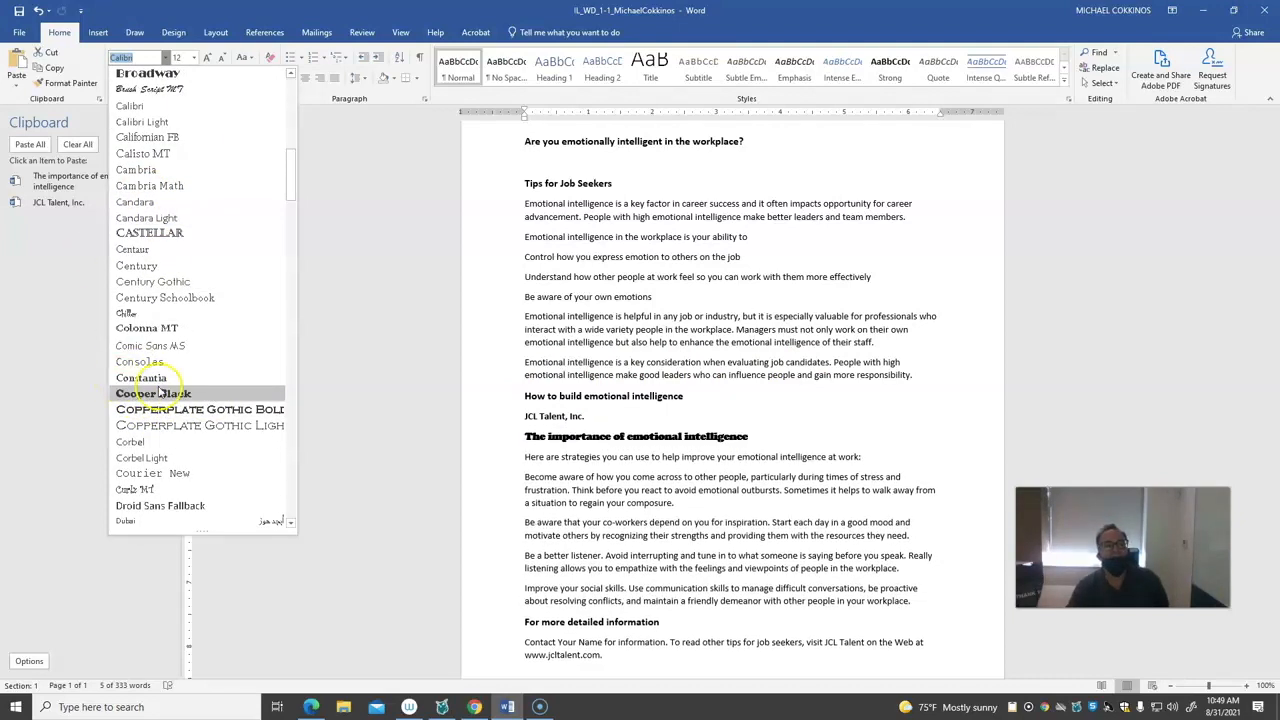
pyautogui.scroll(-7, 155, 398)
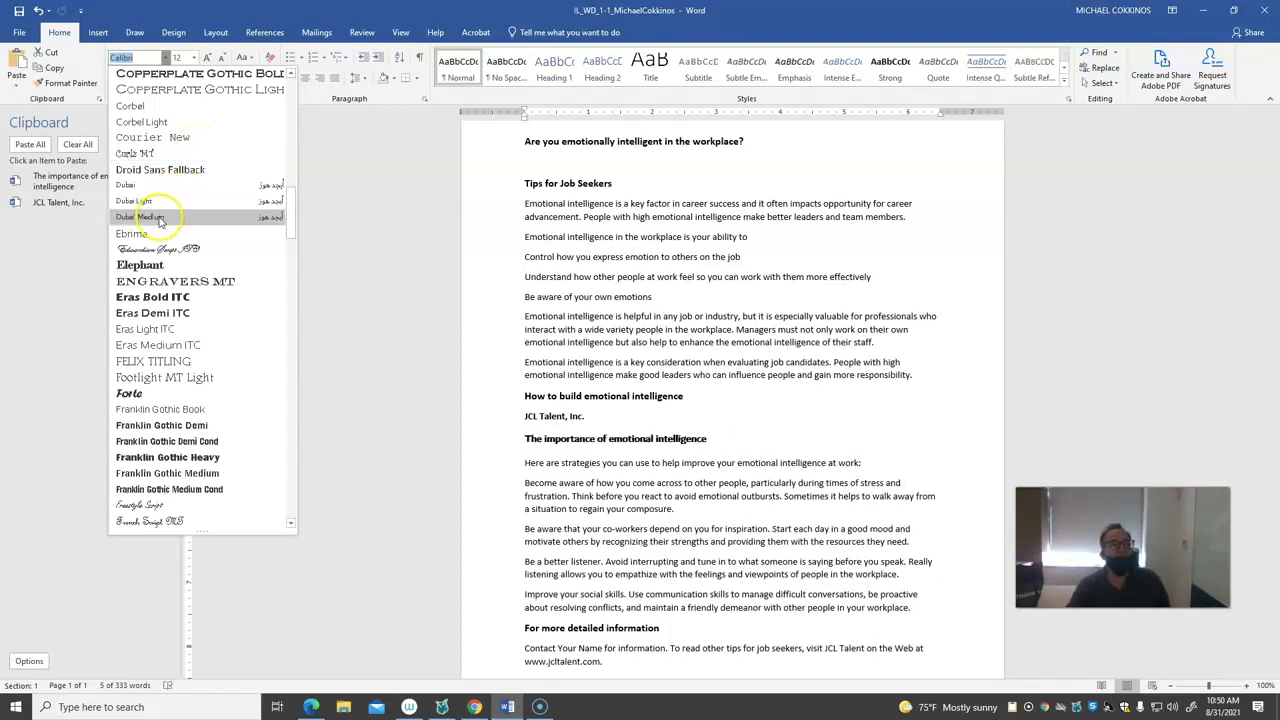
pyautogui.click(61, 314)
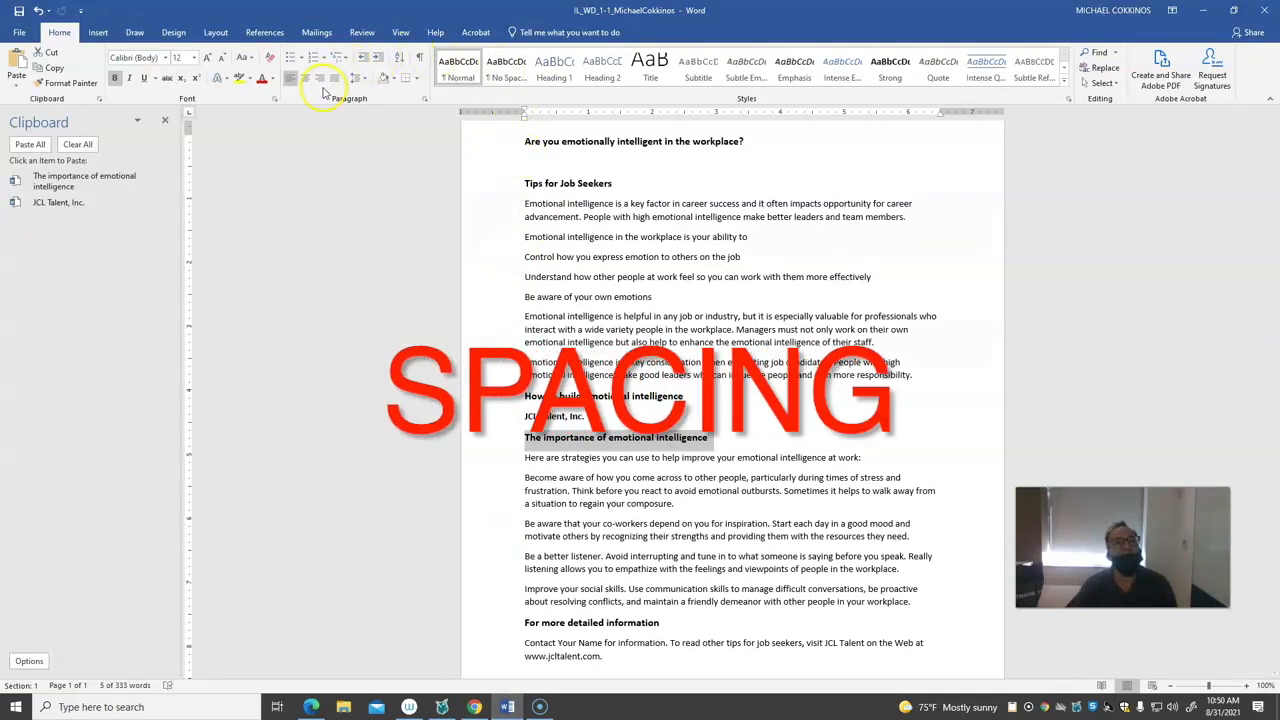
pyautogui.click(363, 82)
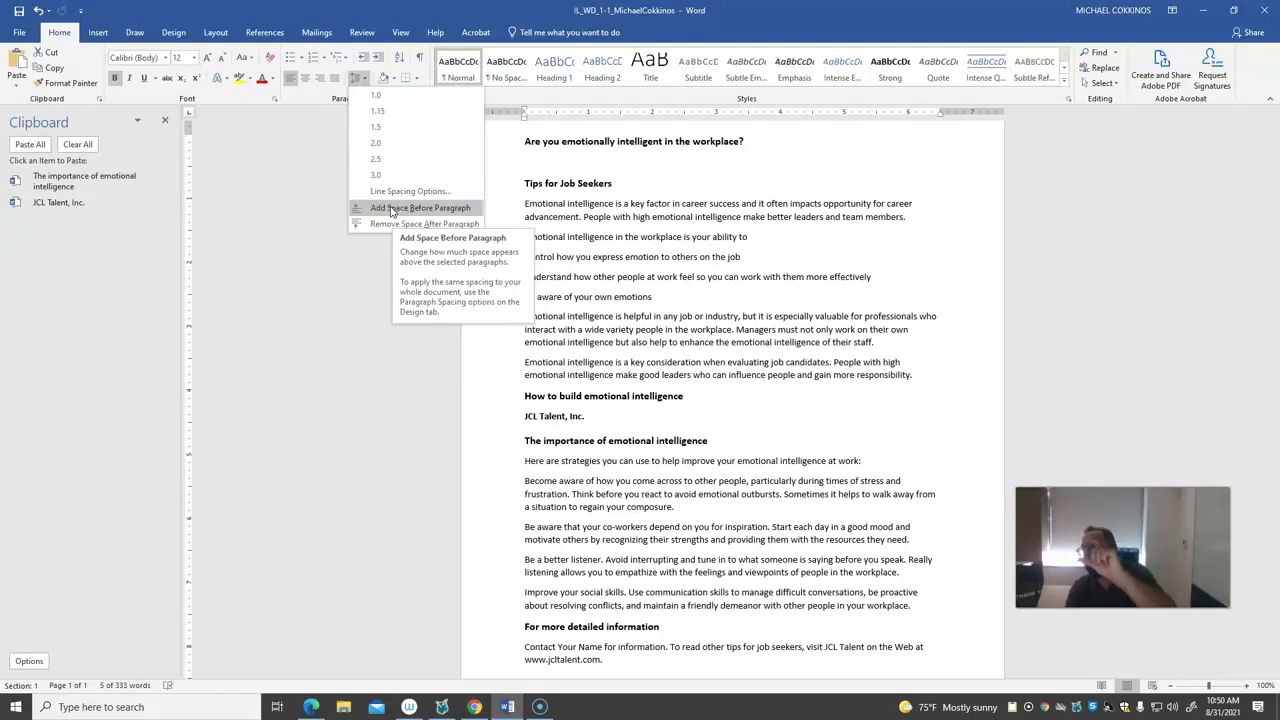
pyautogui.click(390, 208)
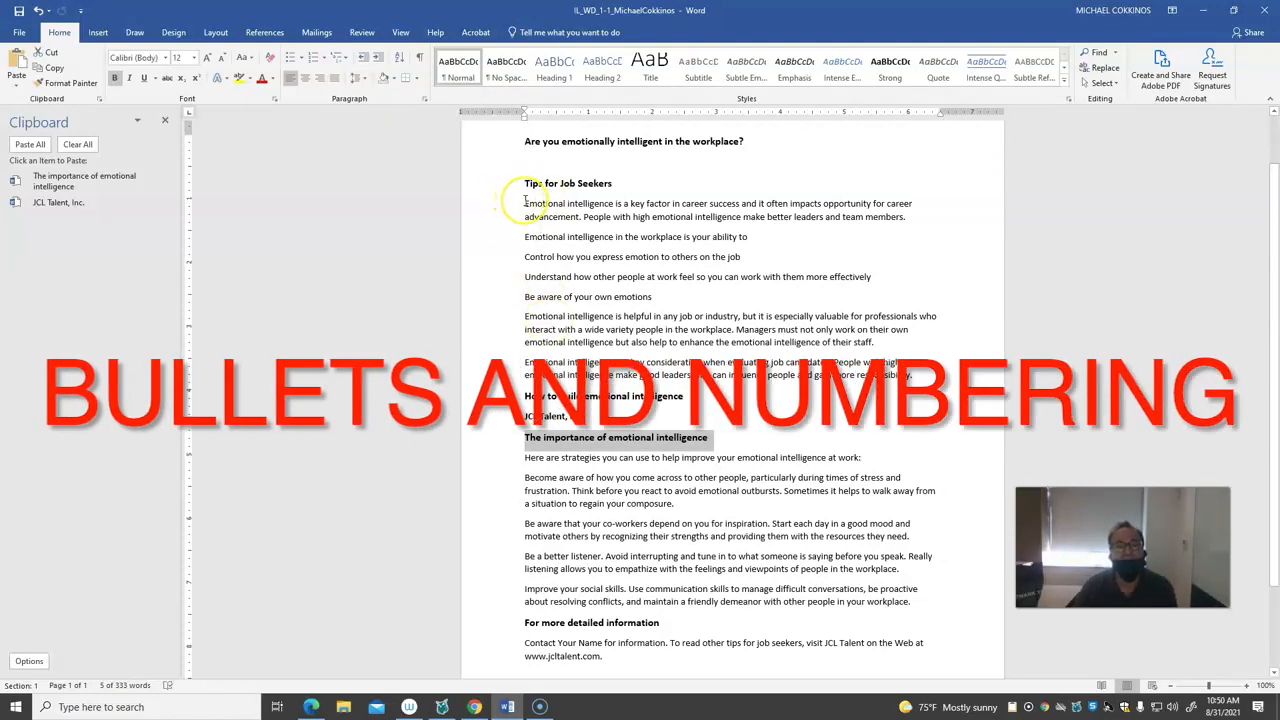
# Select the text under "Tips for Job Seekers" through the "Understand how other people at work feel" line, and view the bullet and numbering choices
pyautogui.moveTo(524, 203); pyautogui.dragTo(895, 280)
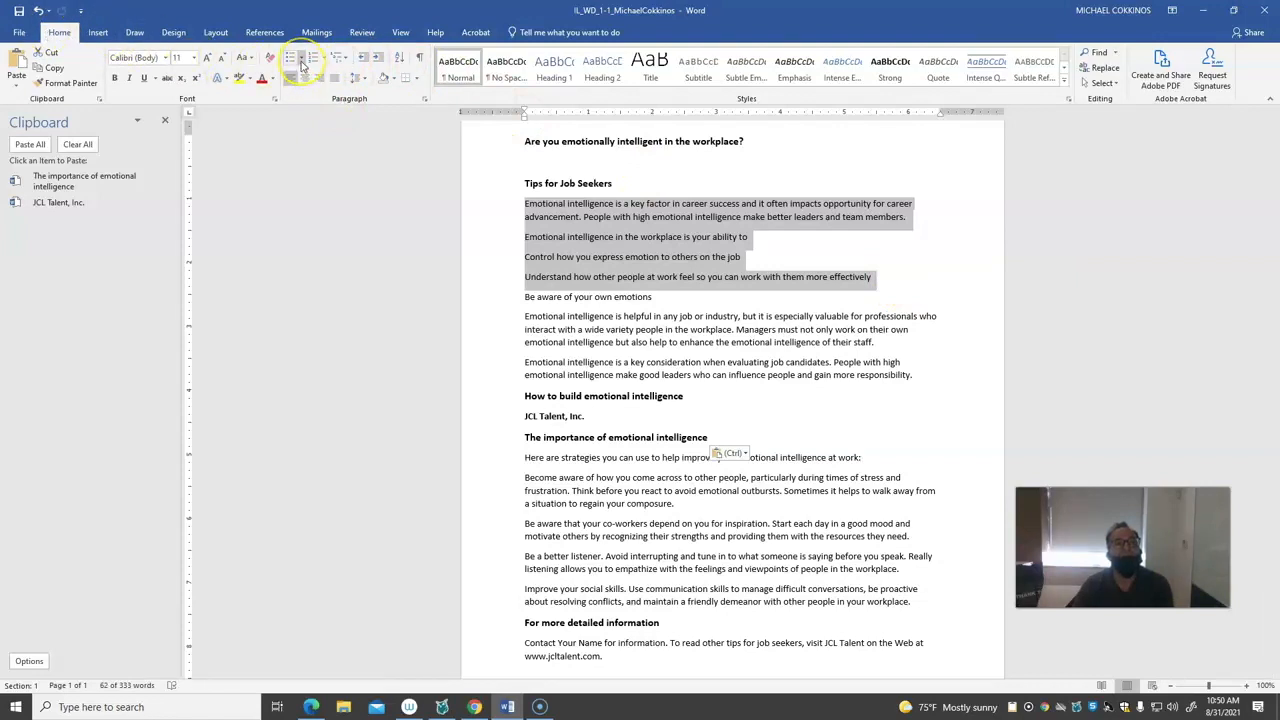
pyautogui.click(302, 60)
pyautogui.click(322, 59)
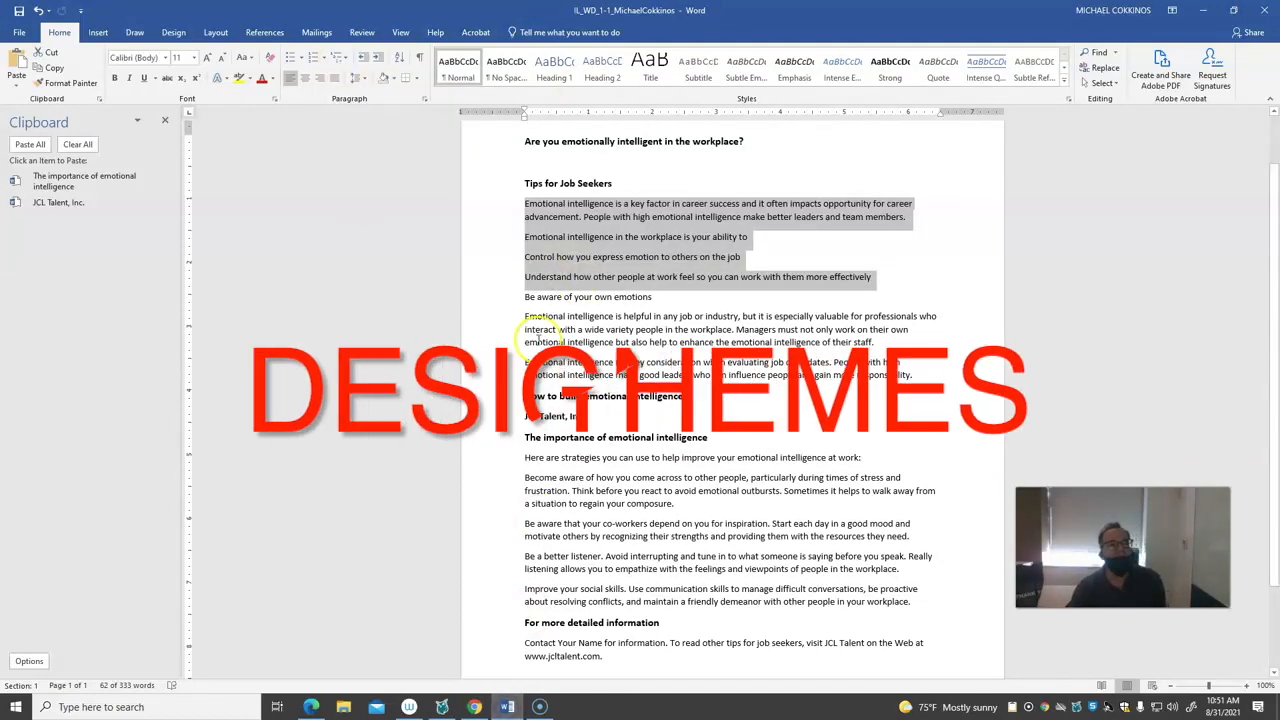
# Try different document style sets from the design gallery and change the theme colors to Yellow
pyautogui.click(180, 36)
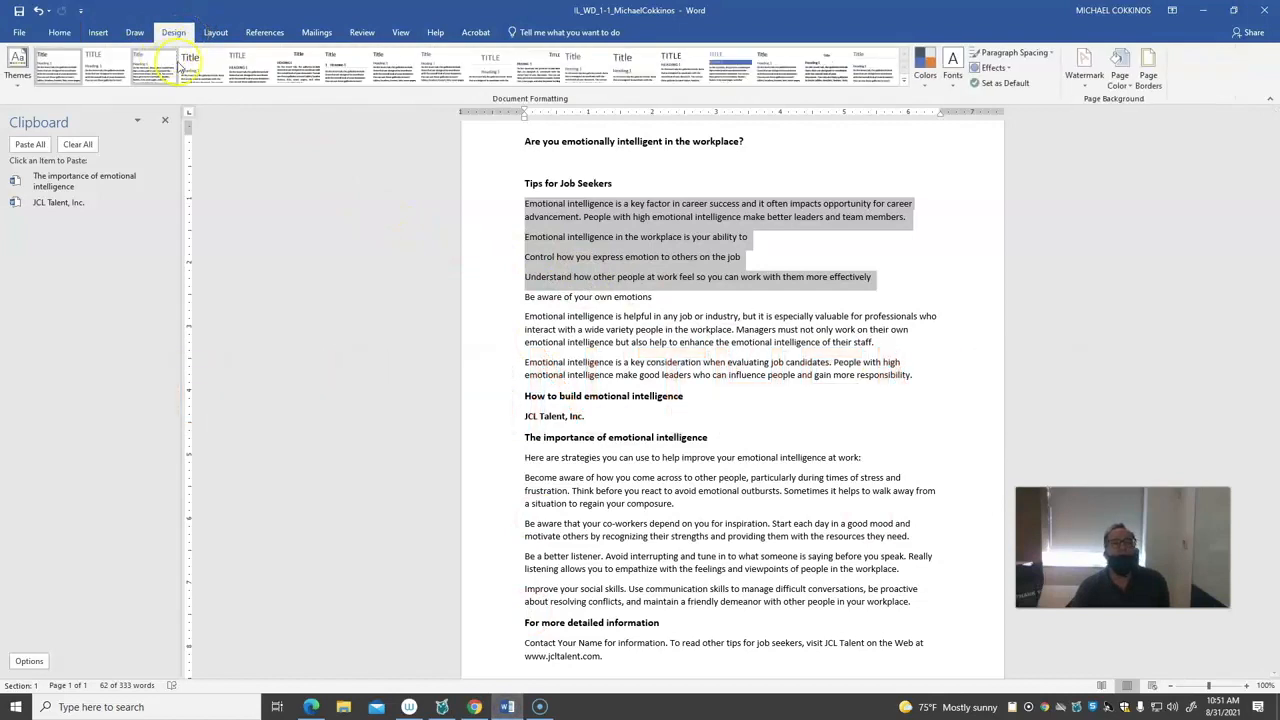
pyautogui.click(733, 70)
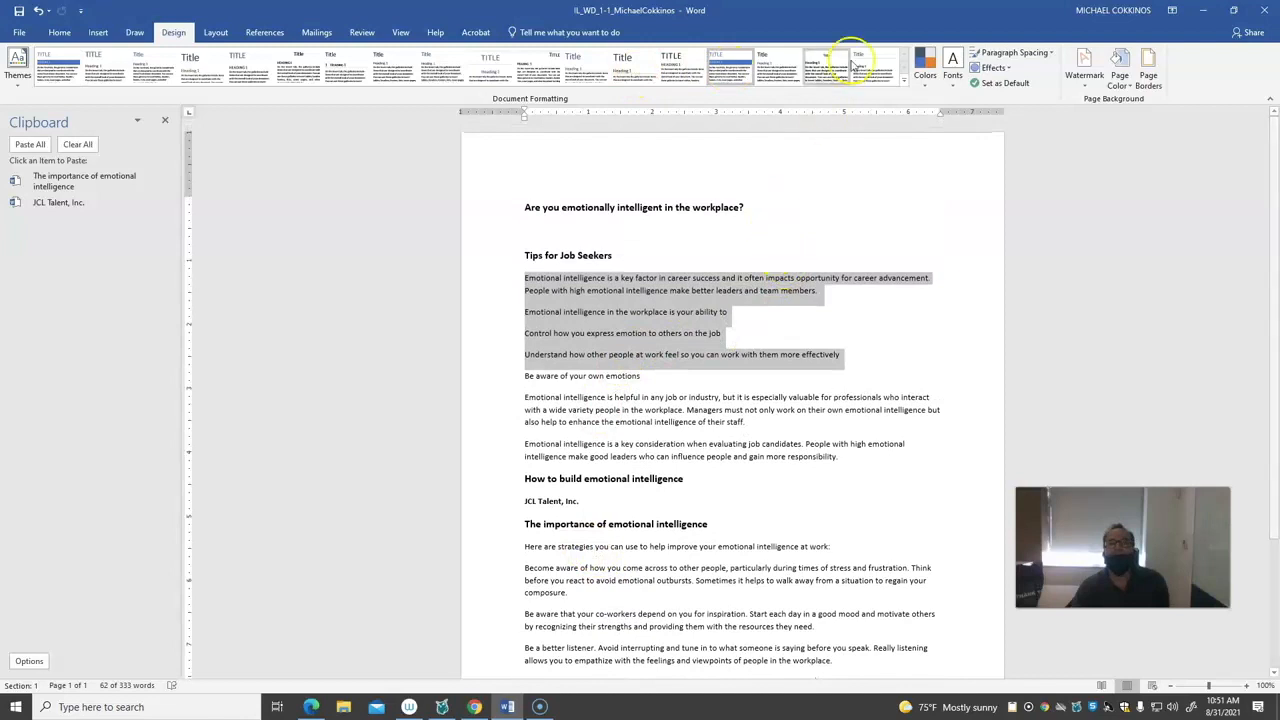
pyautogui.click(820, 76)
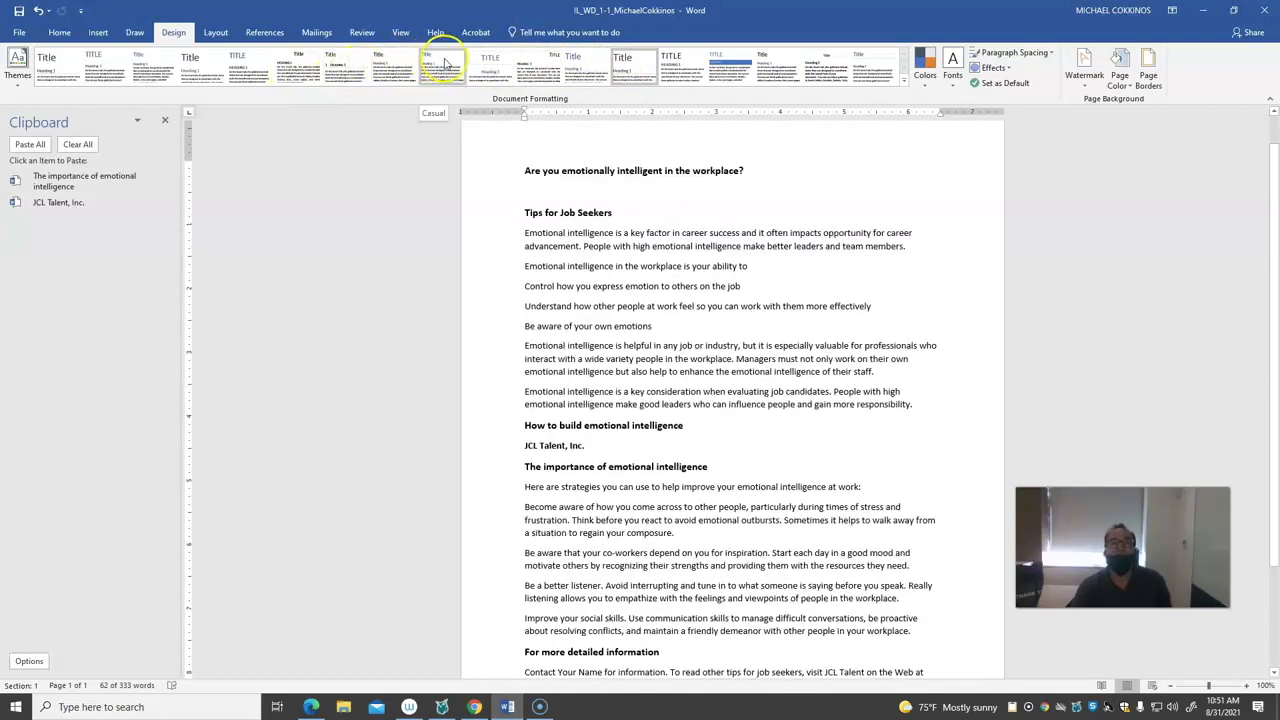
pyautogui.click(925, 80)
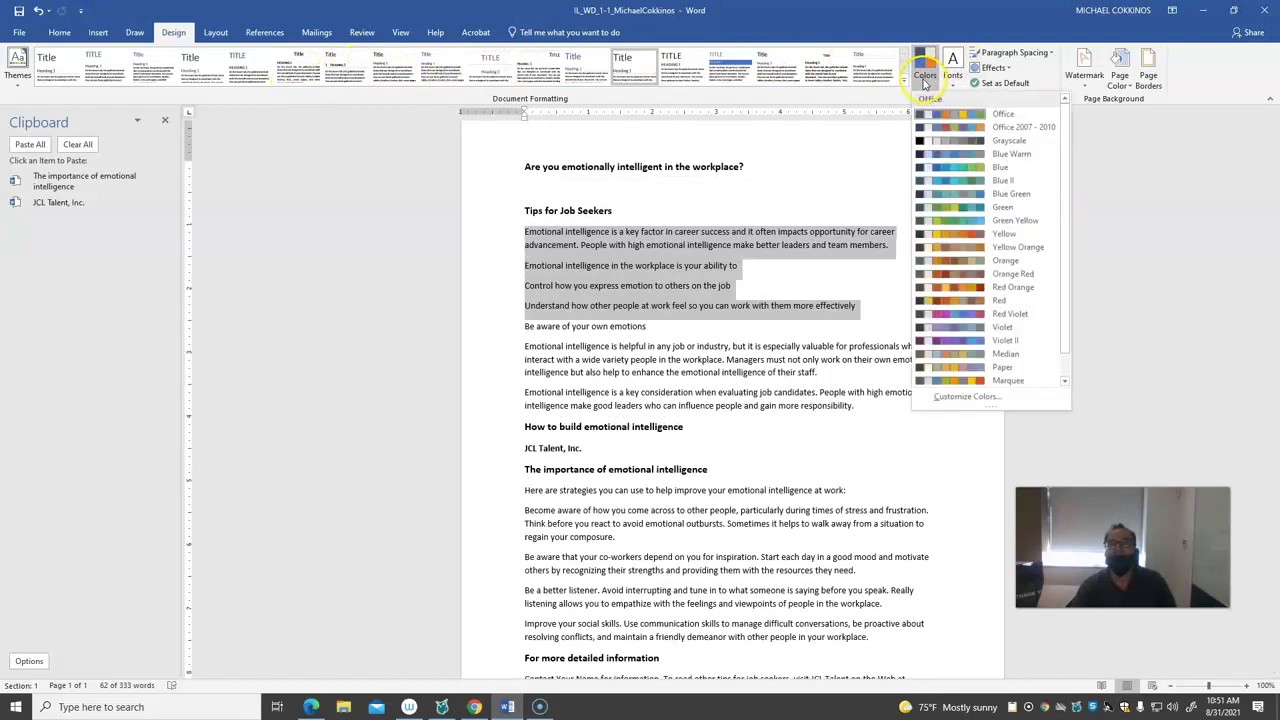
pyautogui.click(955, 233)
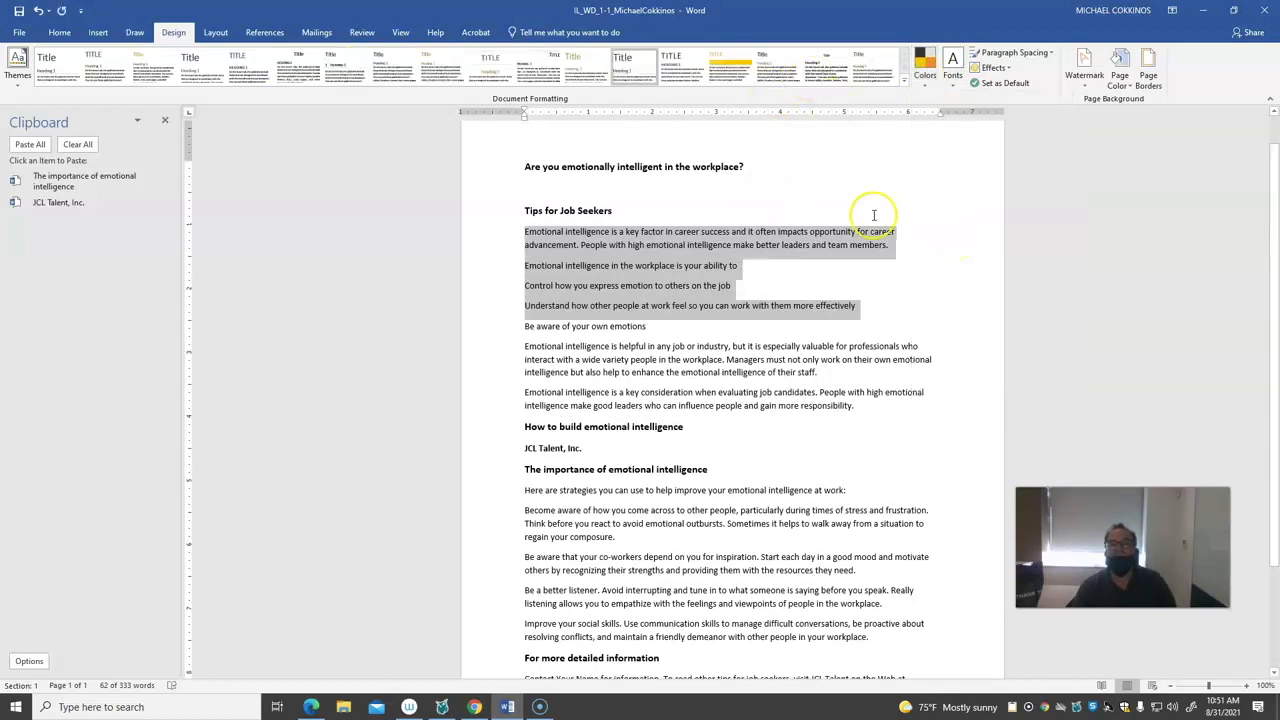
# View the theme font choices and the settings for creating custom theme fonts, without saving a new set
pyautogui.click(952, 86)
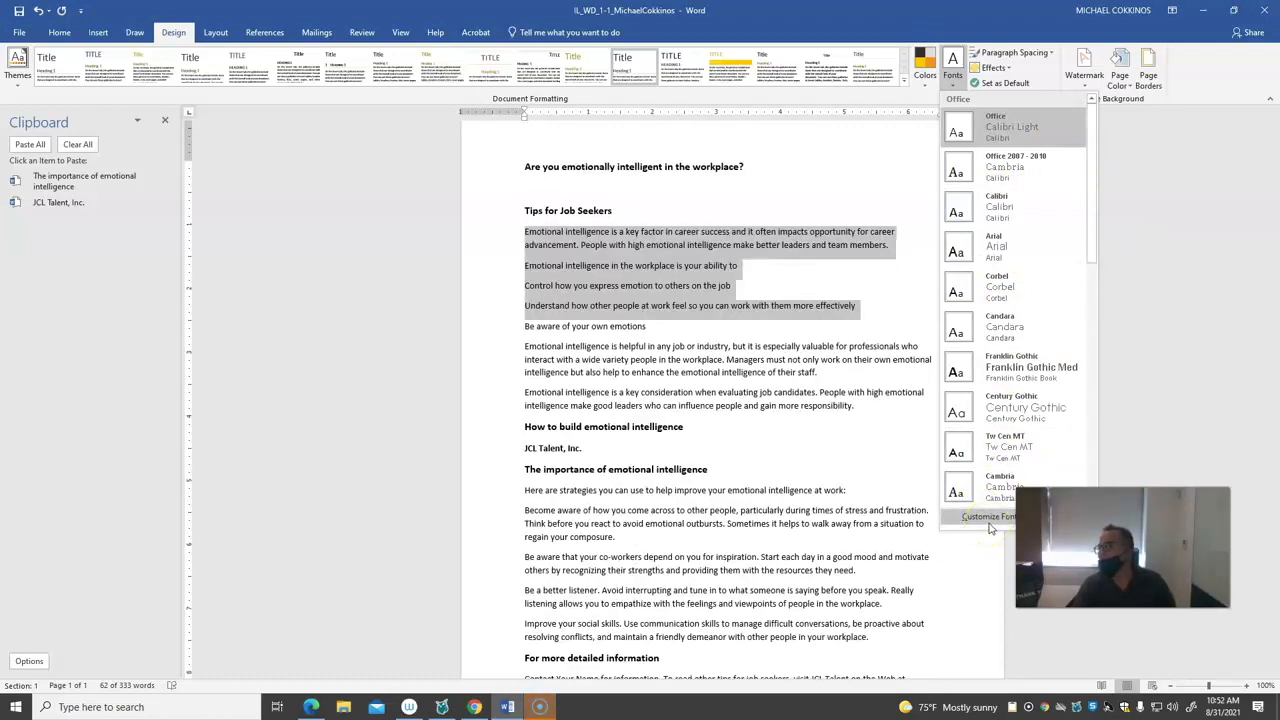
pyautogui.click(985, 517)
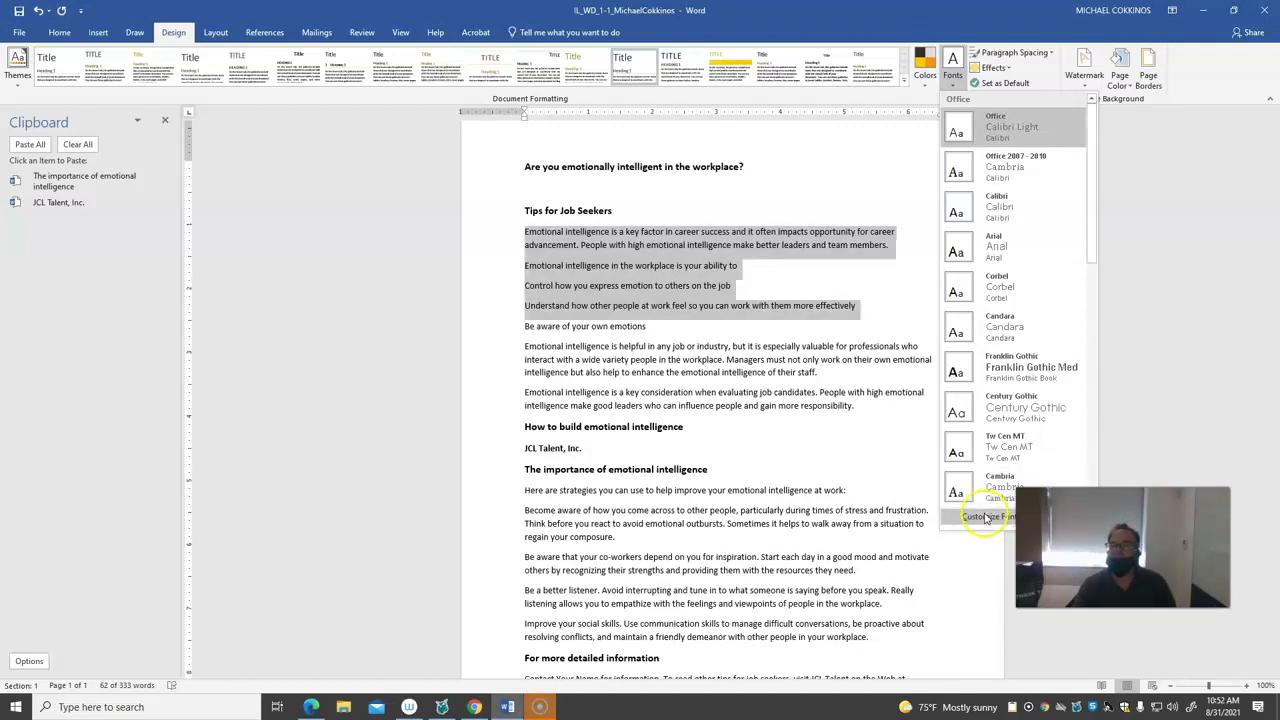
pyautogui.click(985, 519)
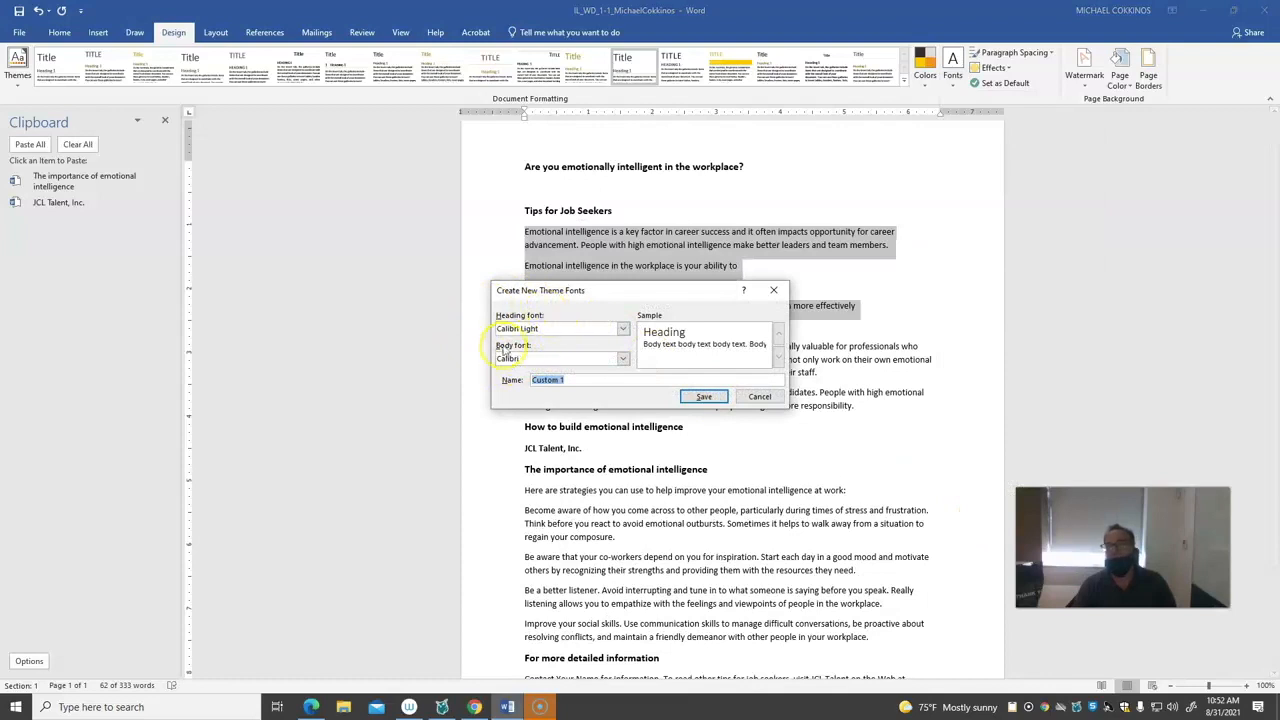
pyautogui.click(773, 290)
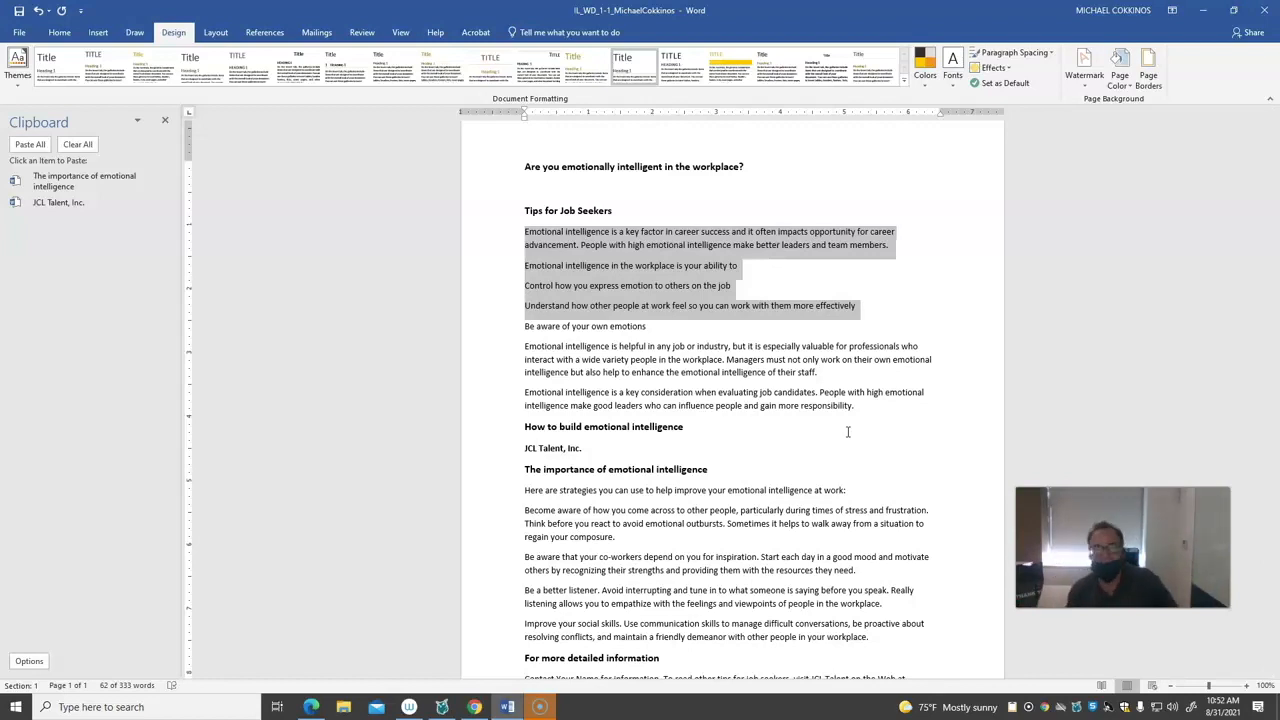
# Look through the This PC folders available for inserting a picture, without inserting one
pyautogui.scroll(-1, 847, 431)
pyautogui.click(60, 33)
pyautogui.click(98, 33)
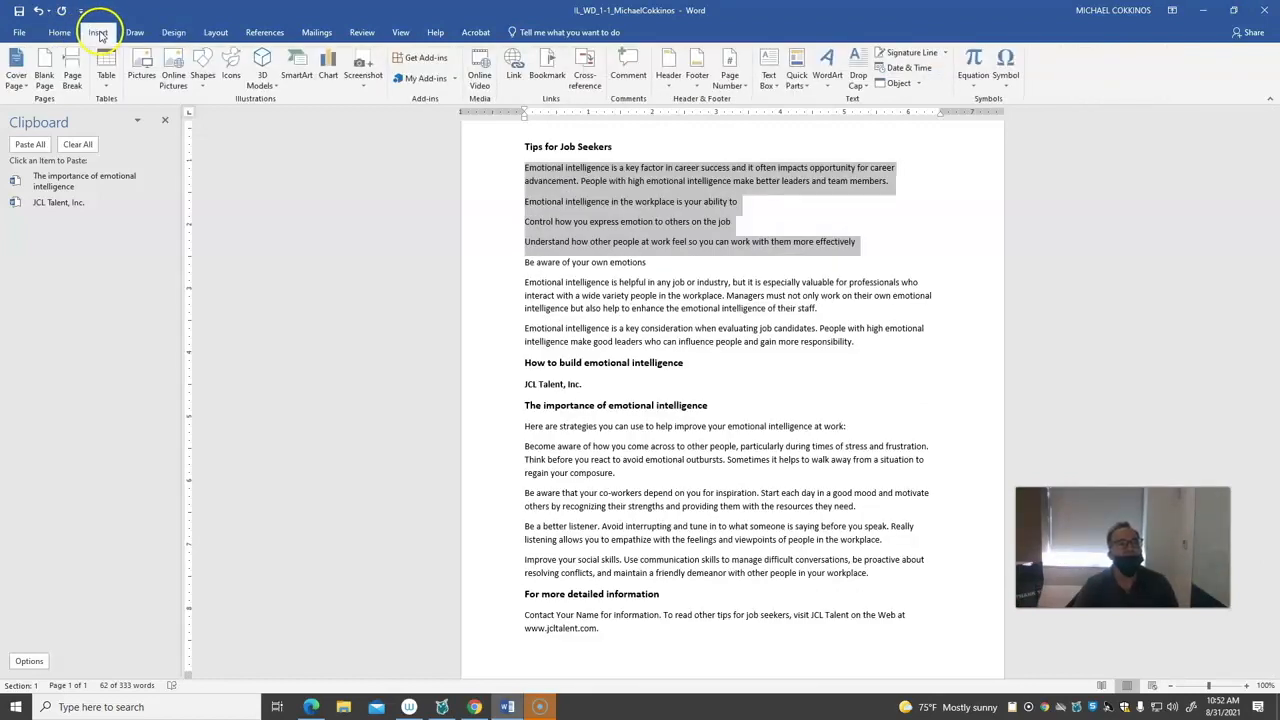
pyautogui.click(141, 68)
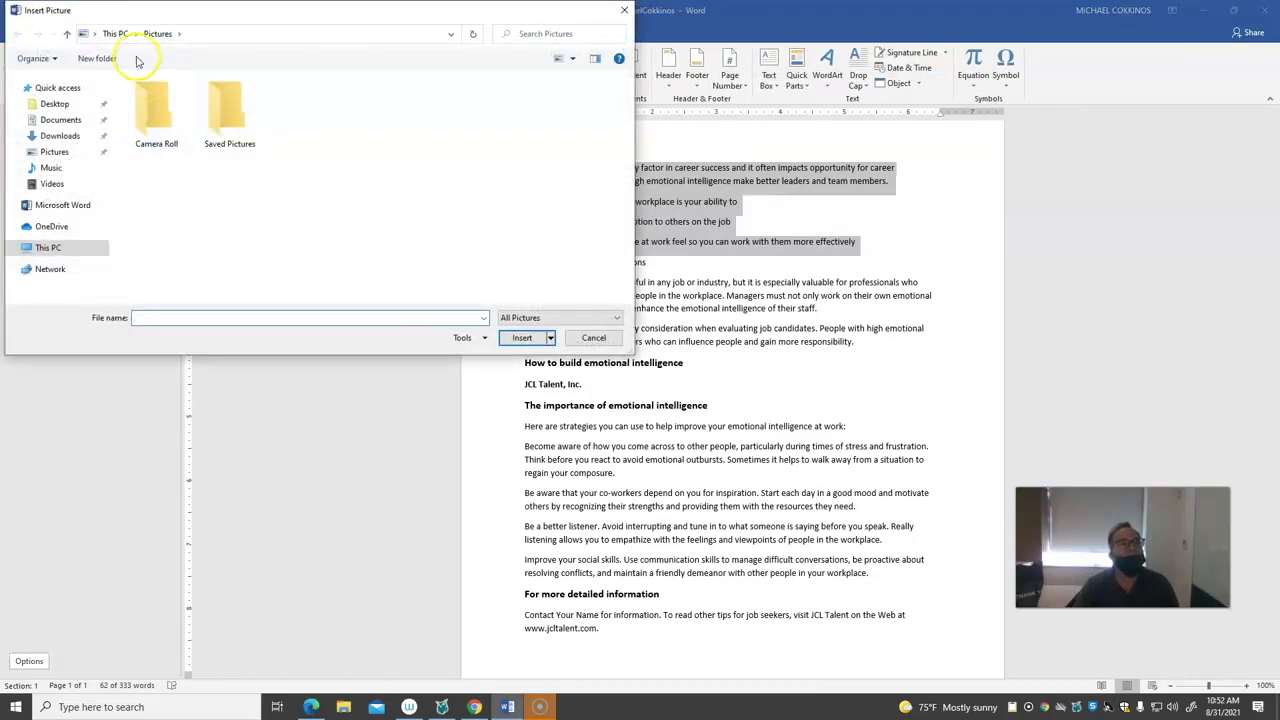
pyautogui.click(68, 34)
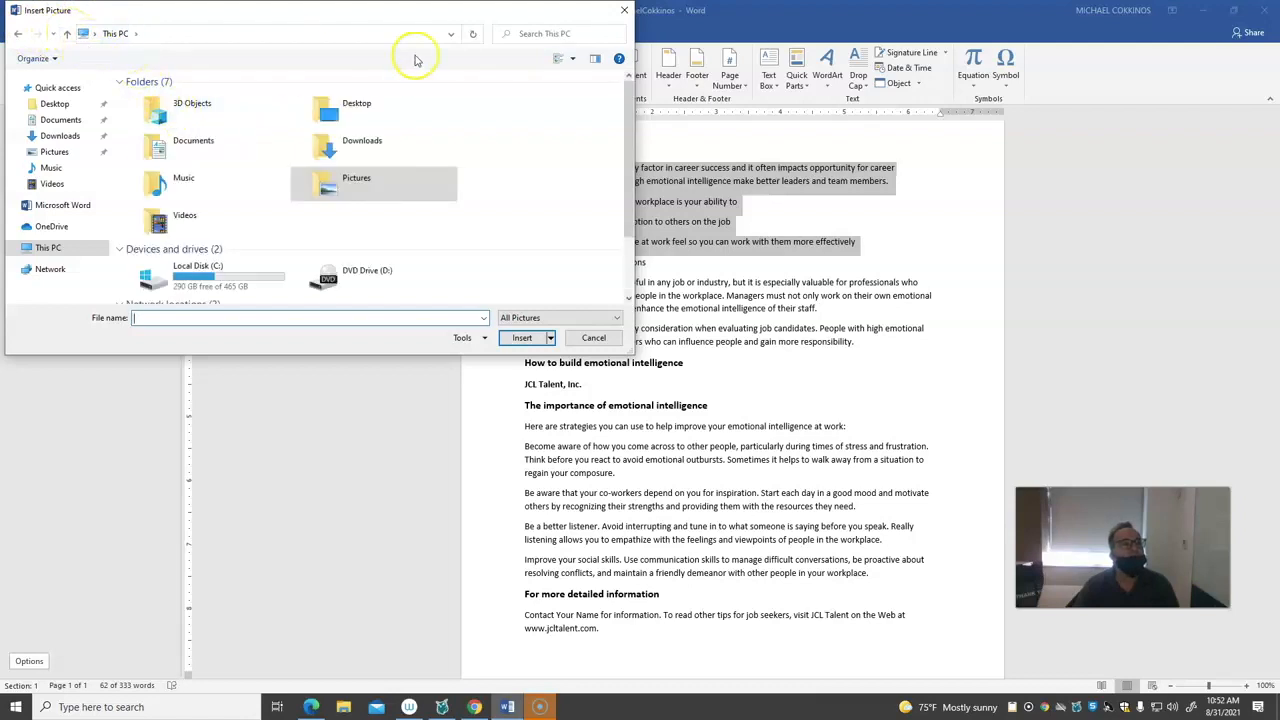
pyautogui.click(588, 340)
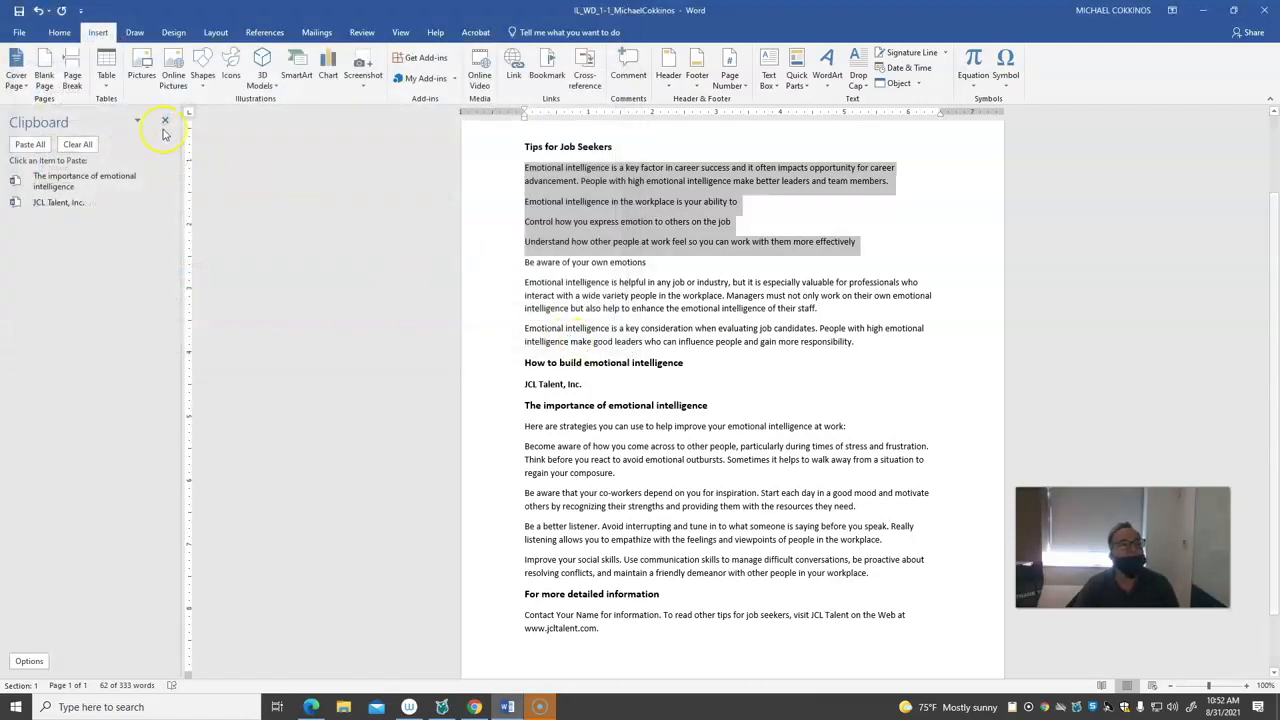
# Insert an online picture from the Apple category, the red apple on a tree branch, in place of the selected text
pyautogui.click(182, 72)
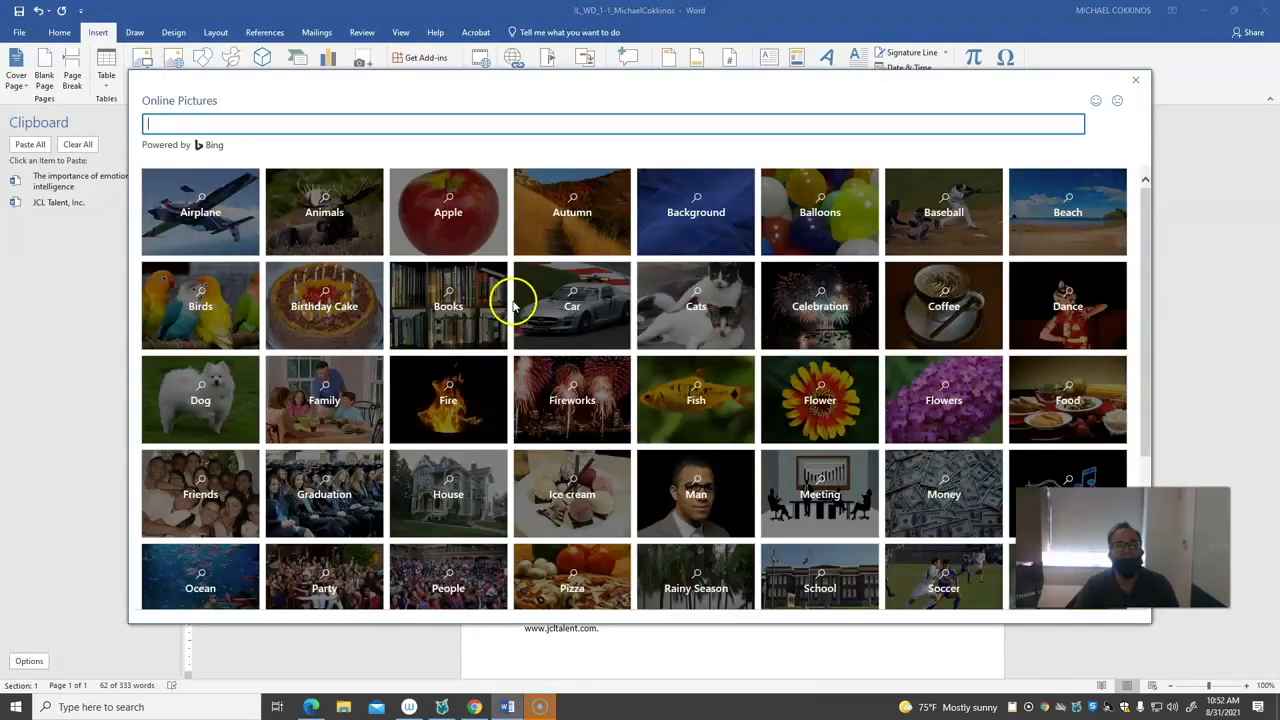
pyautogui.click(460, 237)
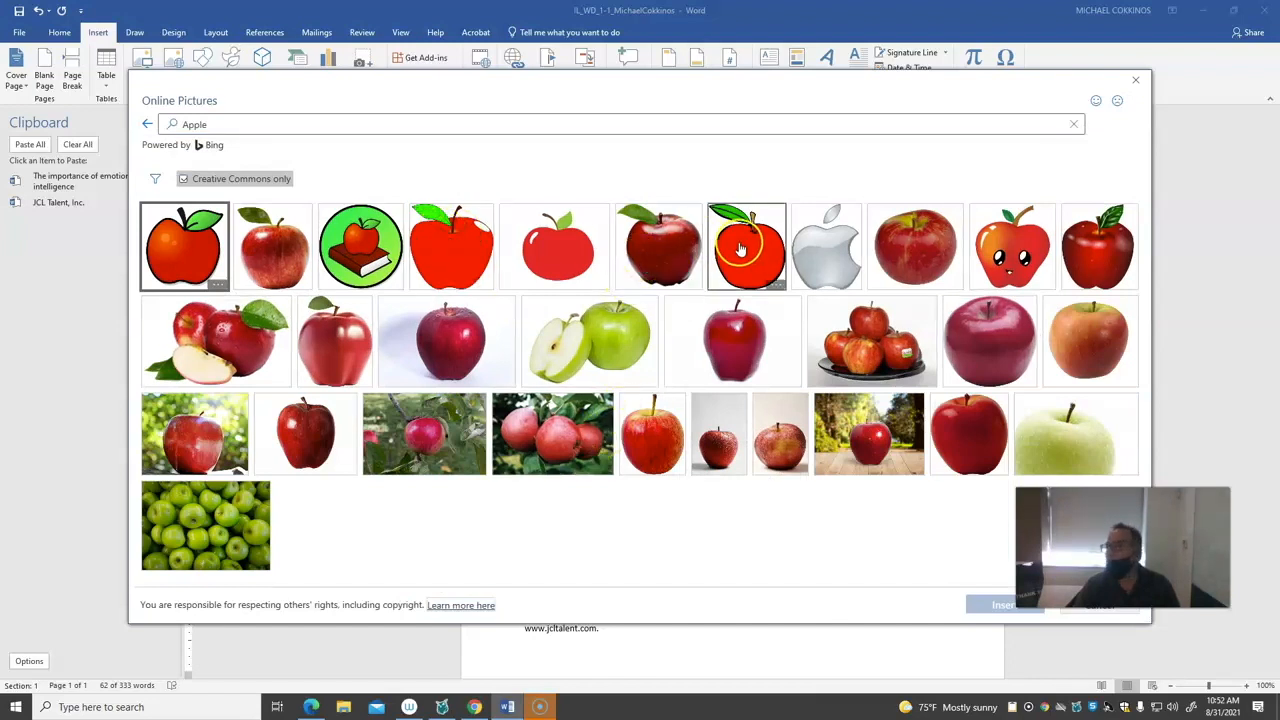
pyautogui.doubleClick(418, 435)
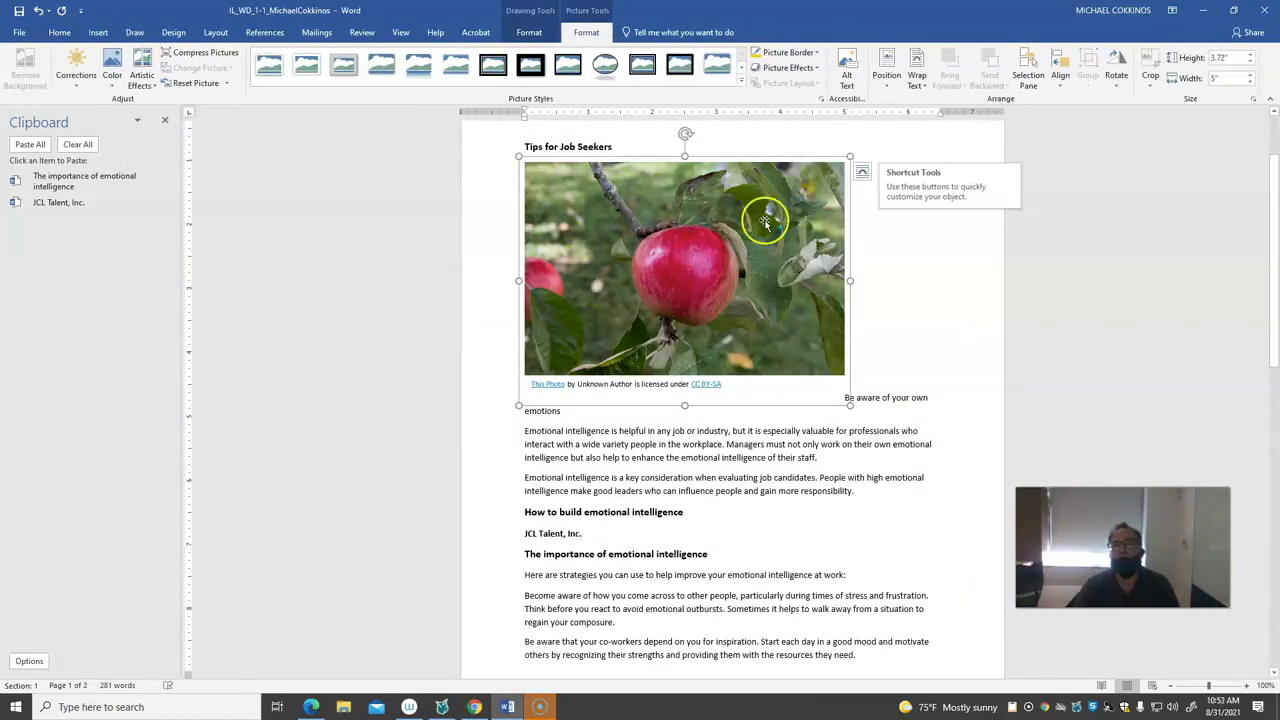
# Shrink the apple picture to about 0.95 by 1.51 inches with a thick black frame style, and move it into the "Emotional intelligence is helpful" paragraph
pyautogui.moveTo(848, 403); pyautogui.dragTo(627, 228)
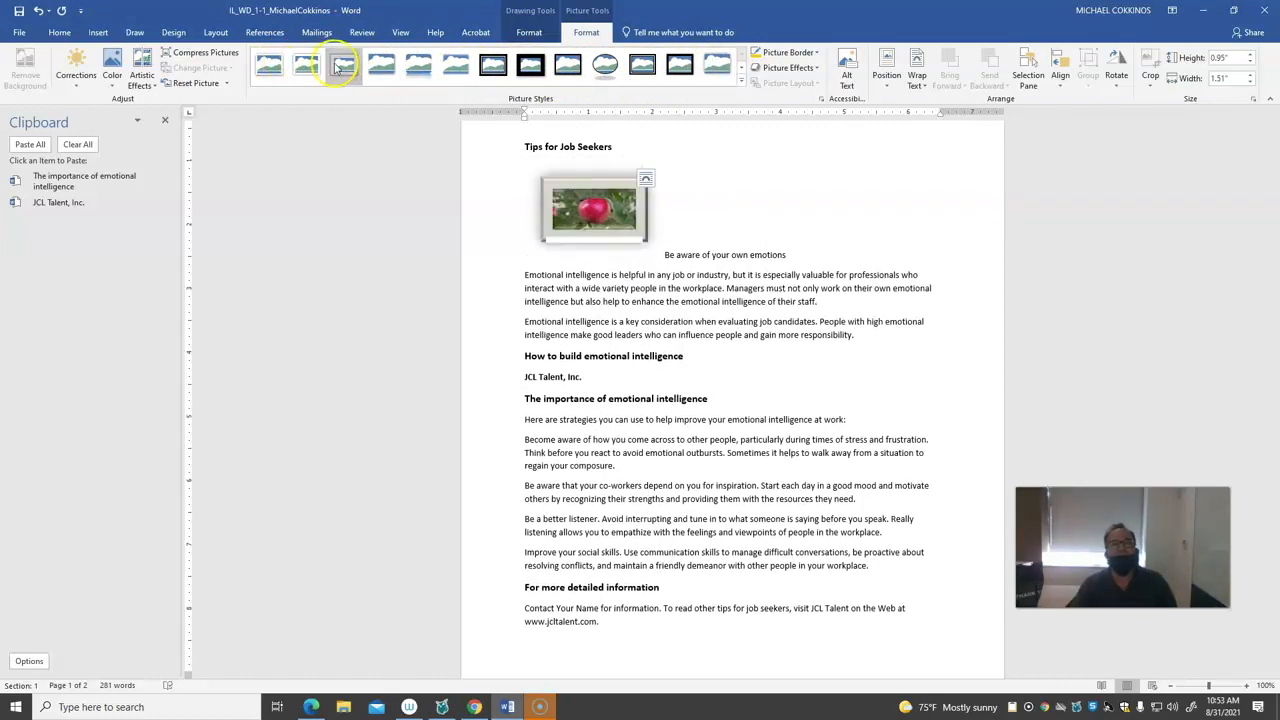
pyautogui.moveTo(594, 203); pyautogui.dragTo(648, 281)
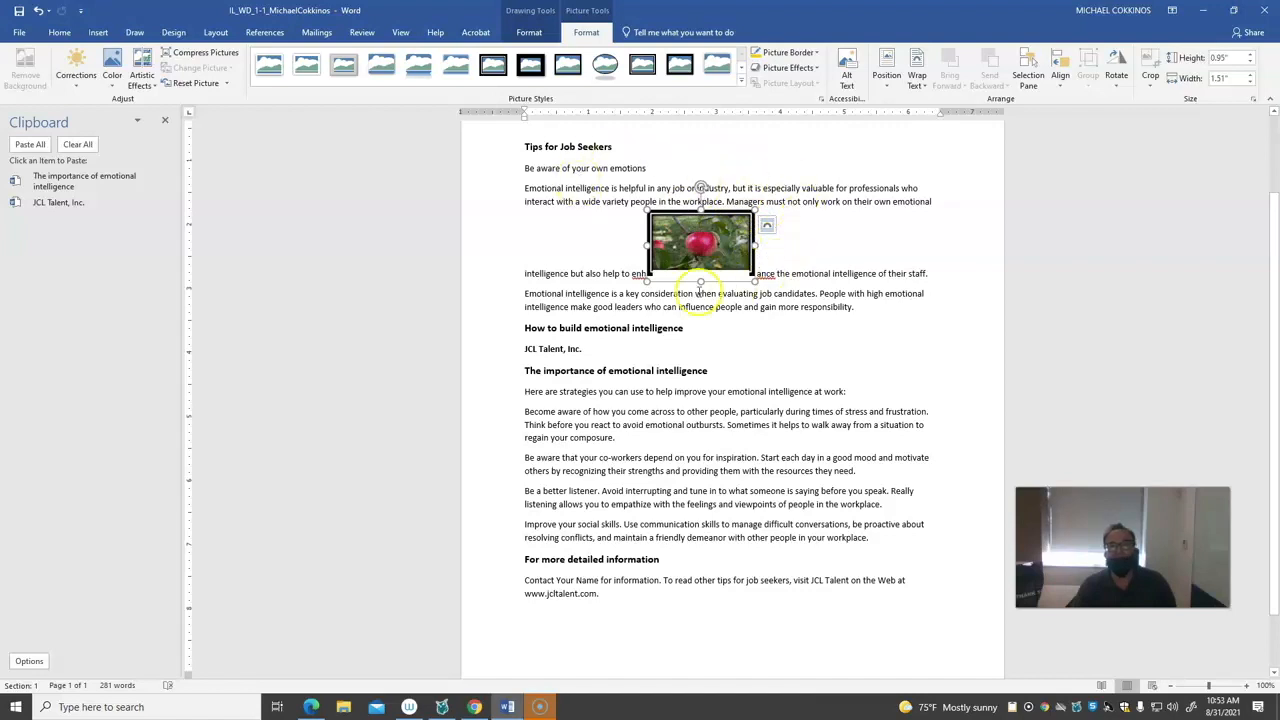
# Correct the apple picture to Brightness -20%, Contrast 0% (Normal), and apply the pale grey photocopy-like artistic effect
pyautogui.click(88, 72)
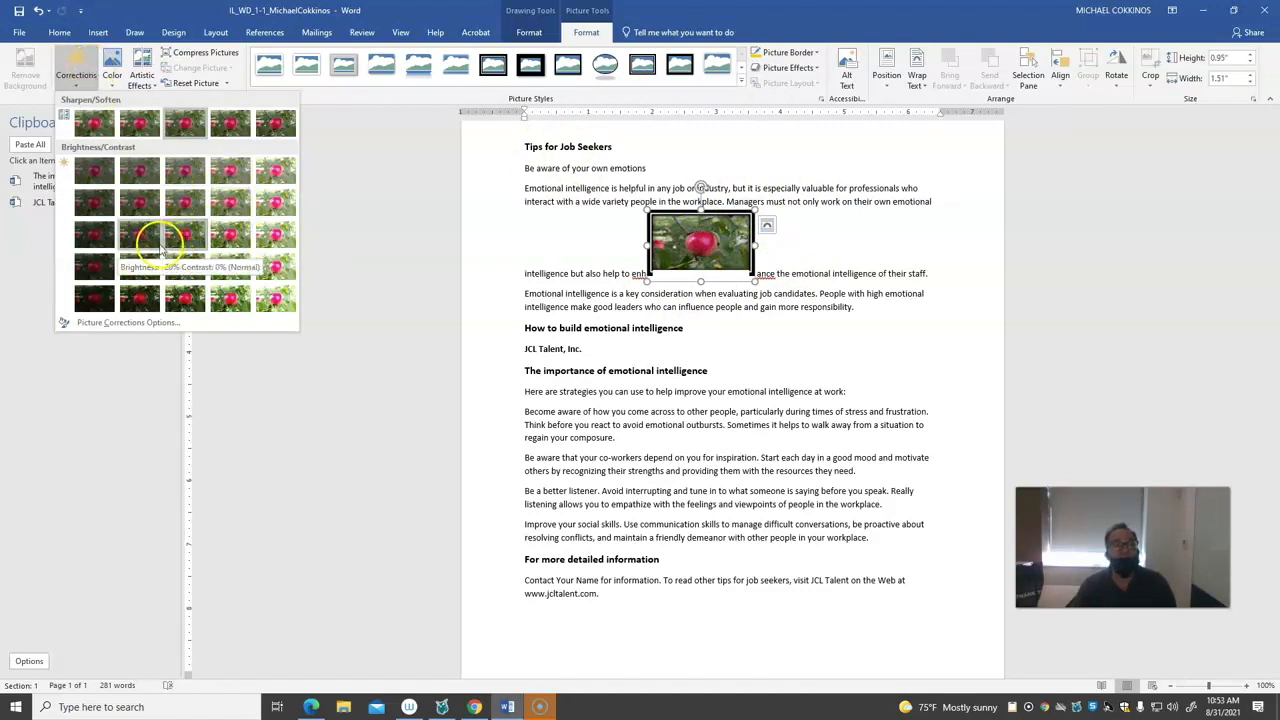
pyautogui.click(143, 230)
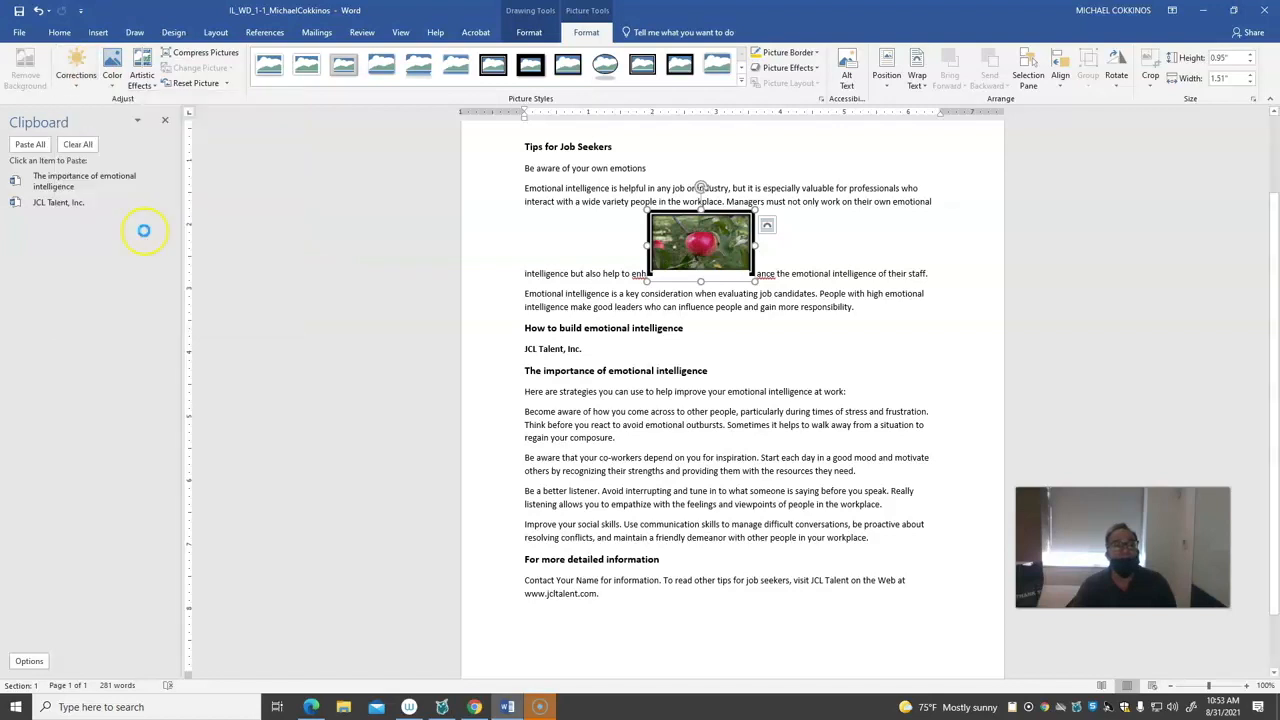
pyautogui.click(145, 65)
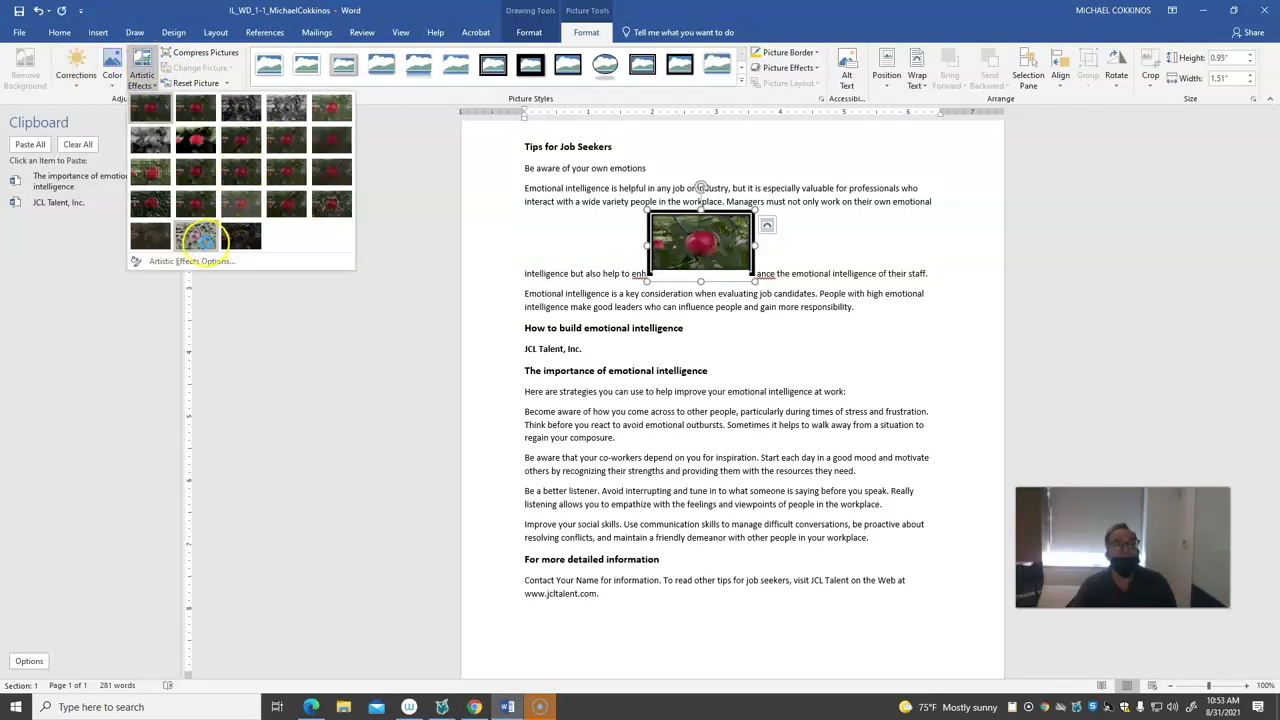
pyautogui.click(198, 237)
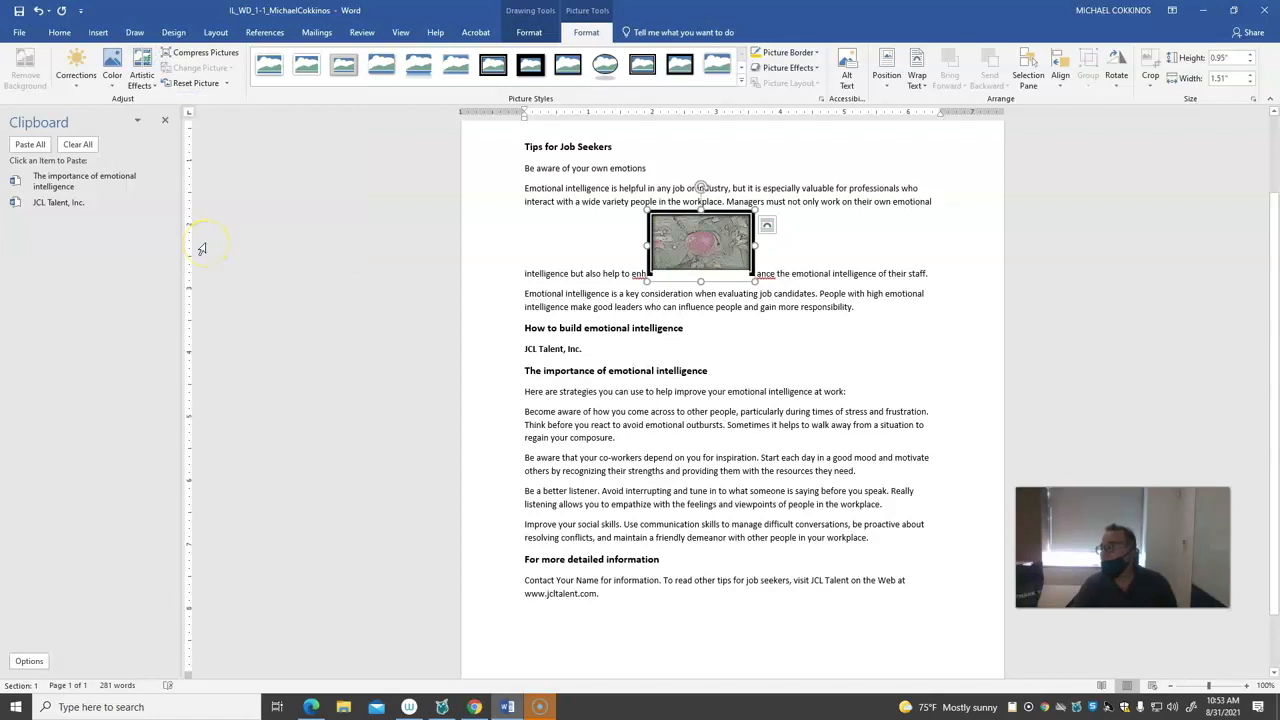